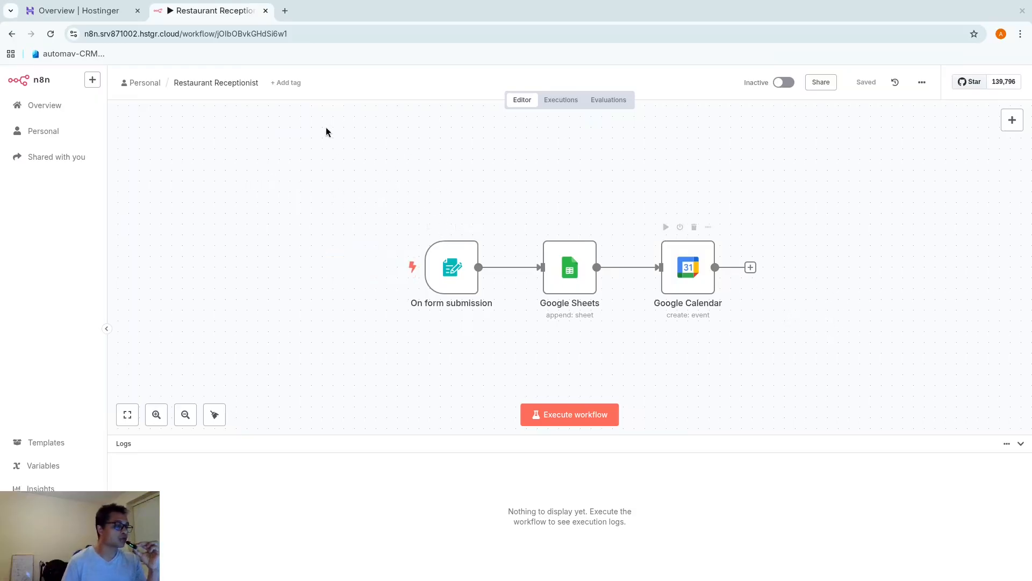
Start a test run of Restaurant Receptionist, dismiss the booking form, and go to Personal workflows
{"action": "left_click", "coordinate": [564, 415]}
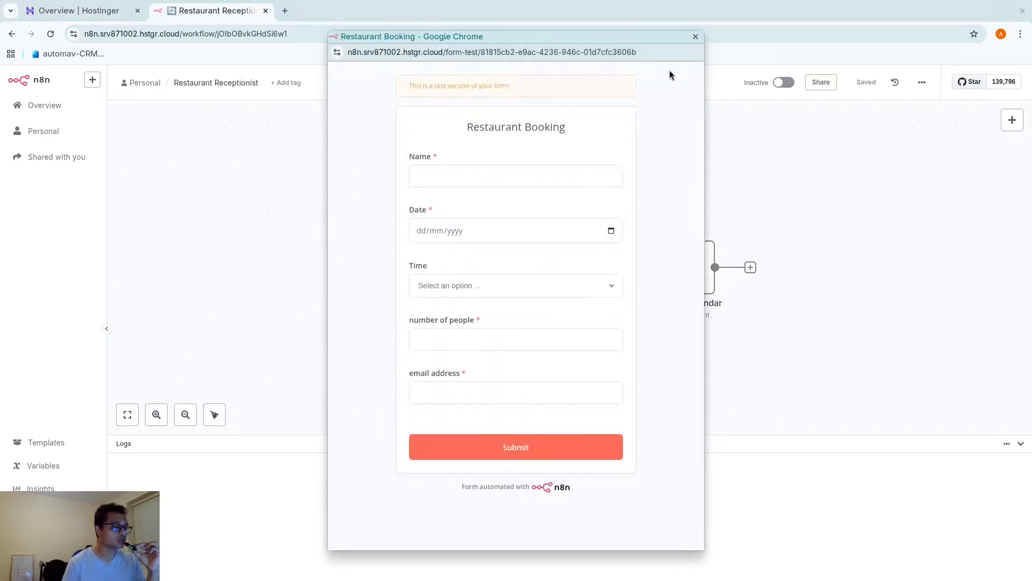
{"action": "left_click", "coordinate": [696, 36]}
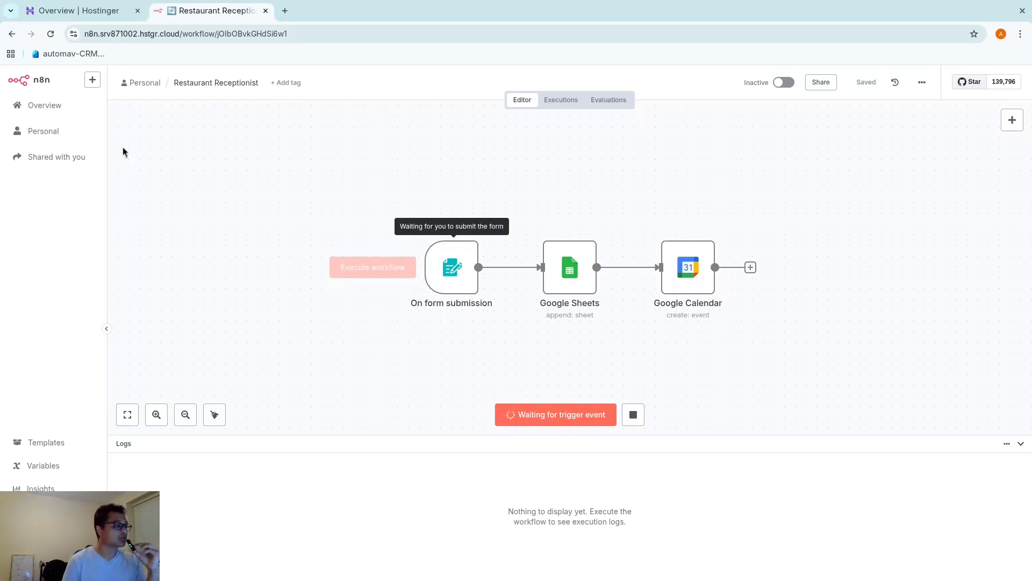
{"action": "left_click", "coordinate": [64, 131]}
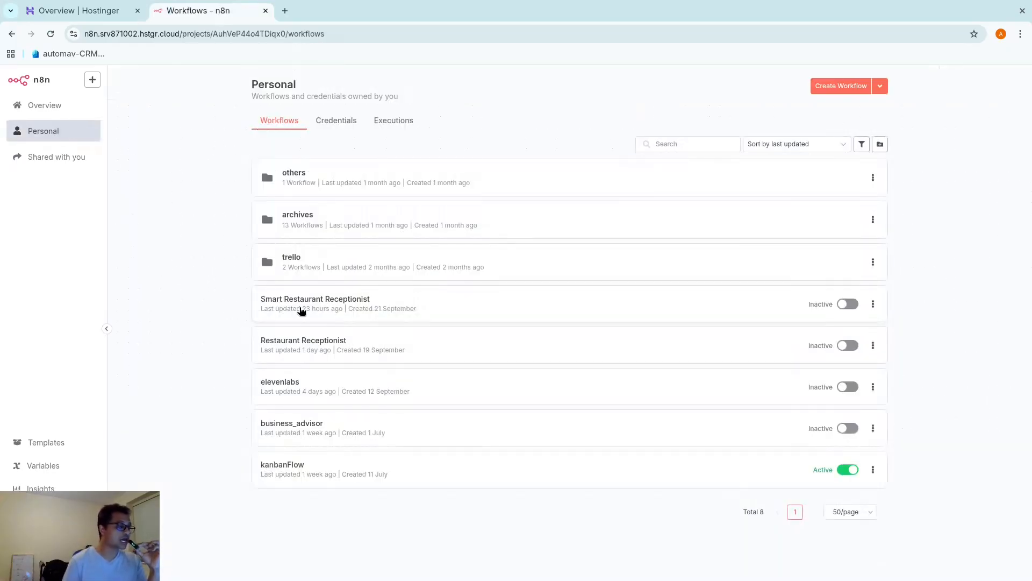
Open Smart Restaurant Receptionist, inspect its OpenAI Chat Model node, and pan around the canvas
{"action": "left_click", "coordinate": [313, 301]}
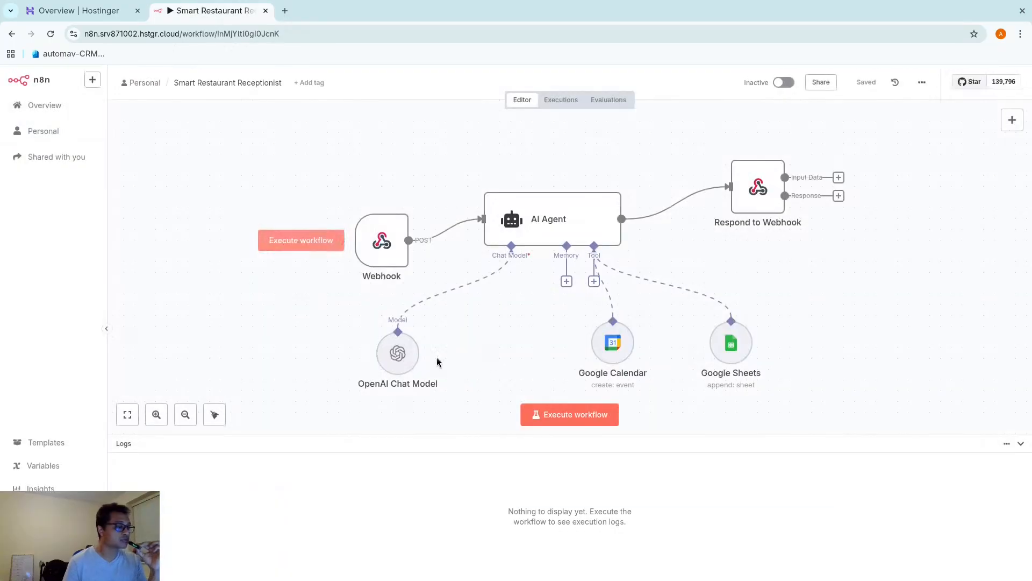
{"action": "left_click", "coordinate": [265, 234]}
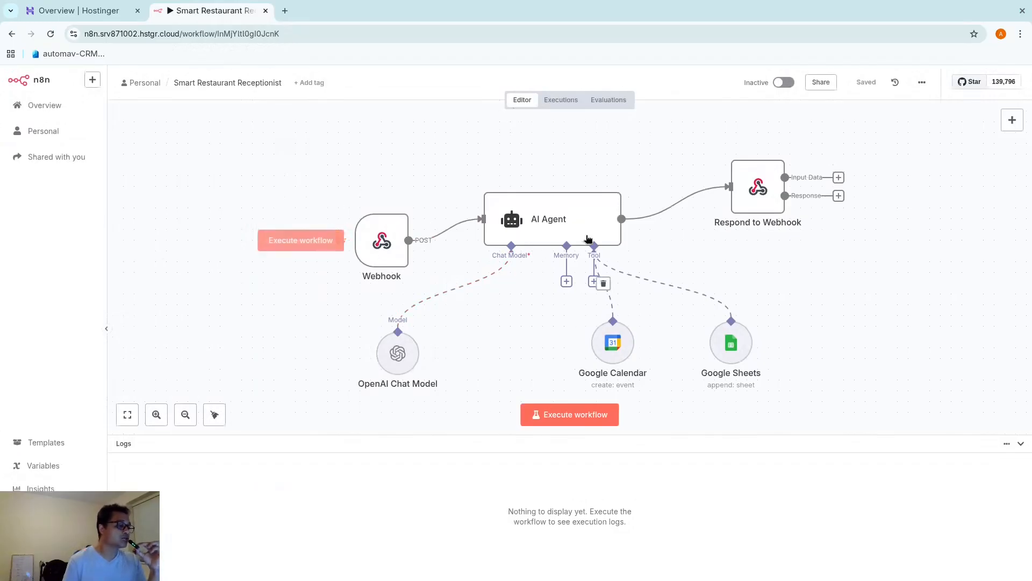
{"action": "double_click", "coordinate": [396, 359]}
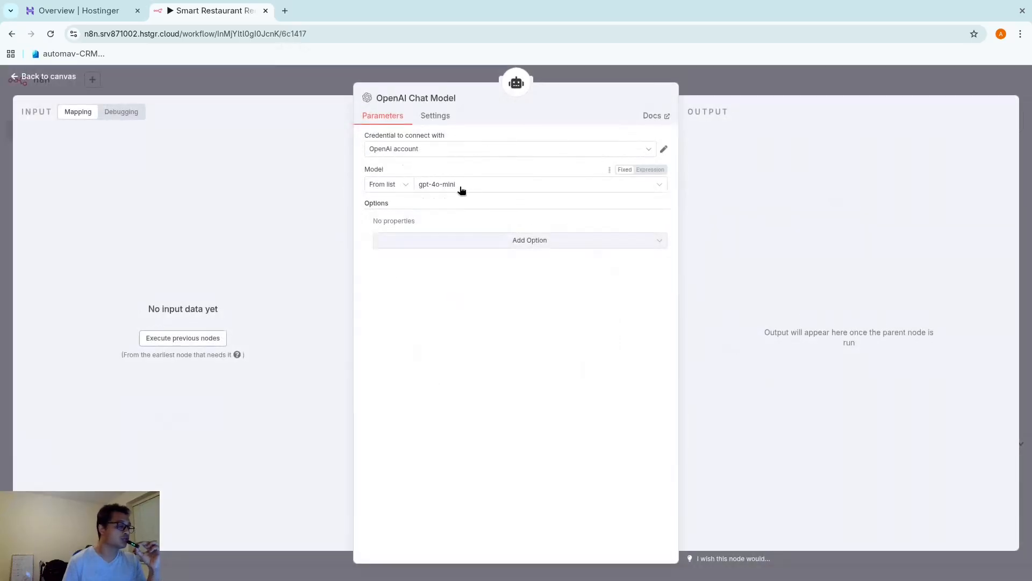
{"action": "left_click", "coordinate": [757, 80]}
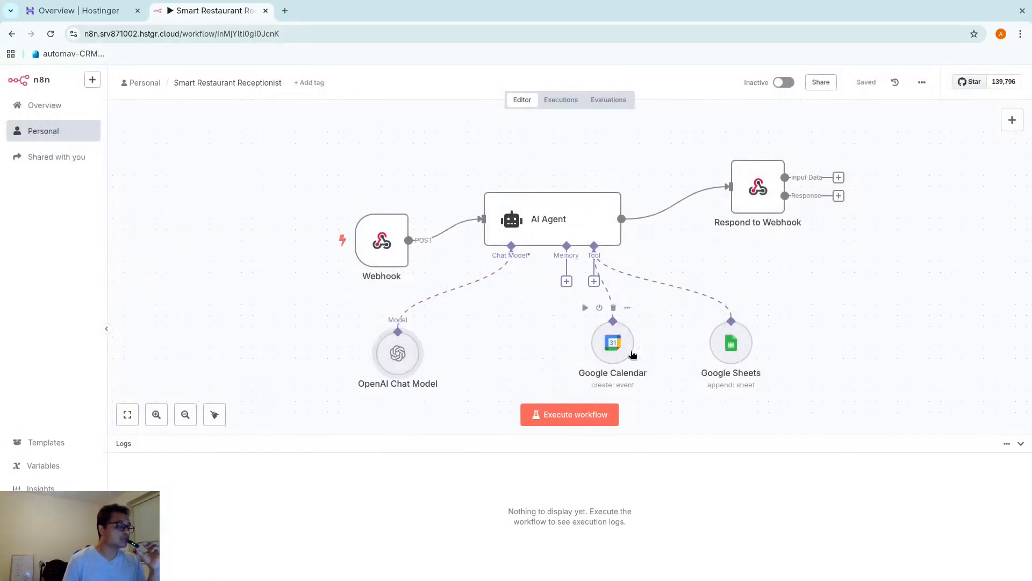
{"action": "left_click_drag", "start_coordinate": [705, 376], "coordinate": [664, 343]}
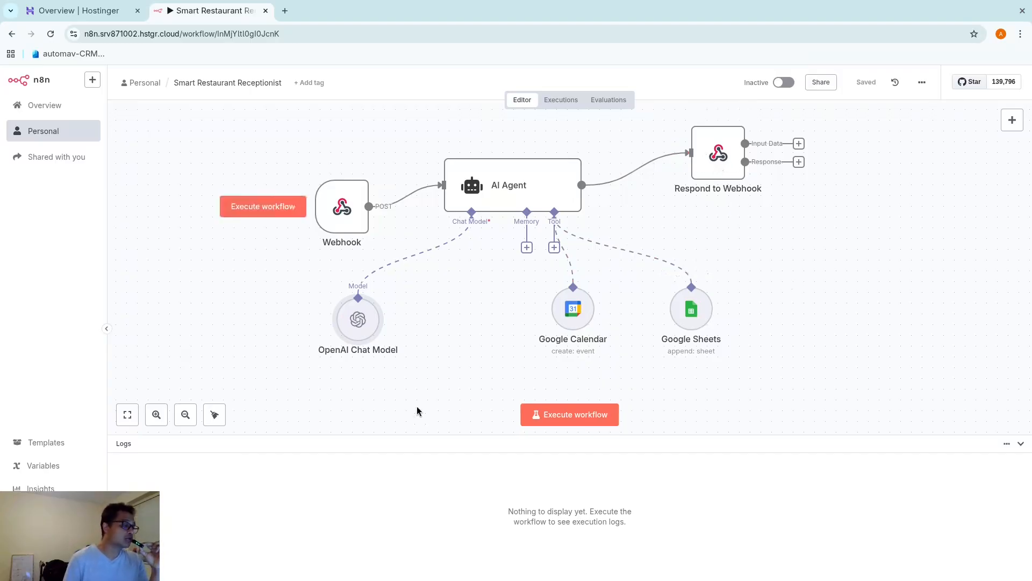
{"action": "left_click_drag", "start_coordinate": [250, 271], "coordinate": [272, 304]}
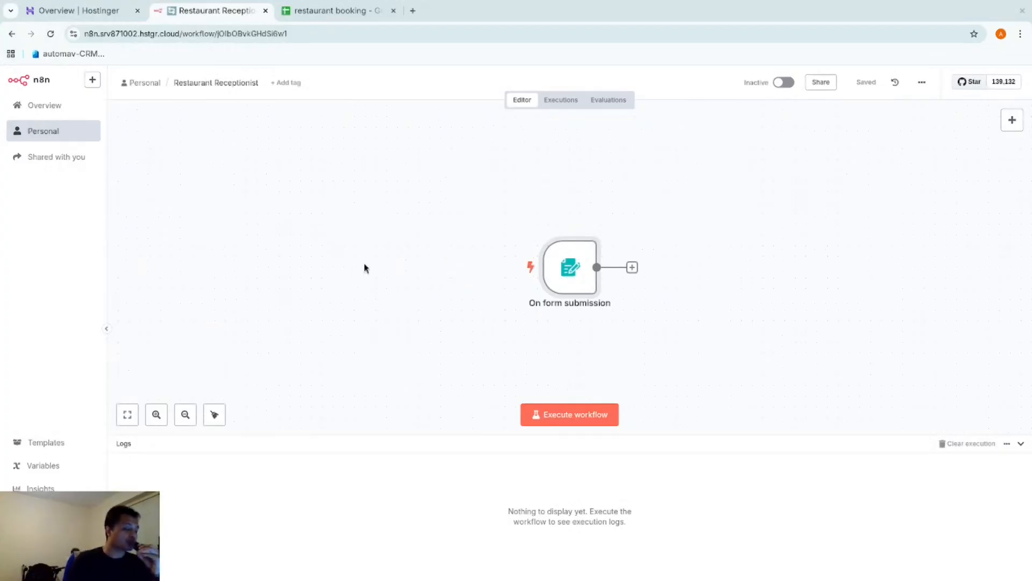
Move the On form submission node left and open its settings at the Name field
{"action": "left_click_drag", "start_coordinate": [575, 285], "coordinate": [487, 253]}
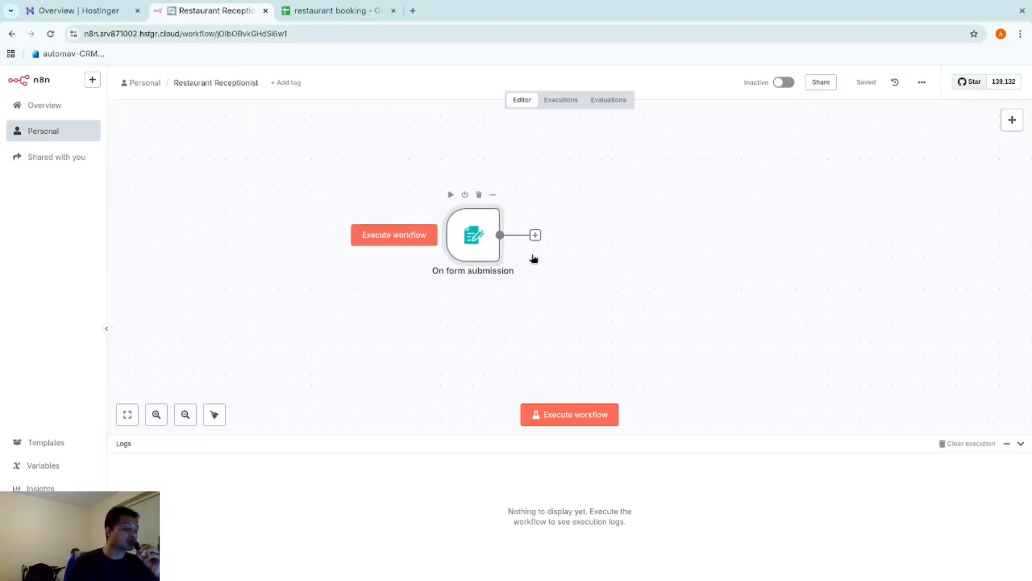
{"action": "double_click", "coordinate": [534, 258]}
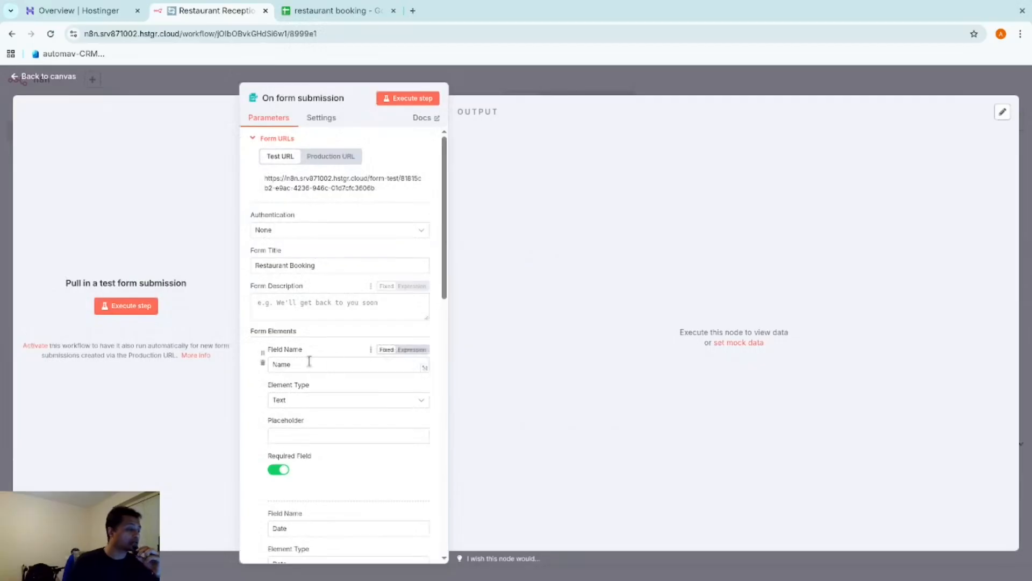
{"action": "scroll", "coordinate": [304, 357], "scroll_direction": "down", "scroll_amount": 1}
{"action": "left_click", "coordinate": [284, 302]}
{"action": "double_click", "coordinate": [284, 300]}
{"action": "left_click", "coordinate": [255, 359]}
Check each form element's type, keeping Date, down to the Time options 12:00–13:00
{"action": "scroll", "coordinate": [272, 367], "scroll_direction": "down", "scroll_amount": 2}
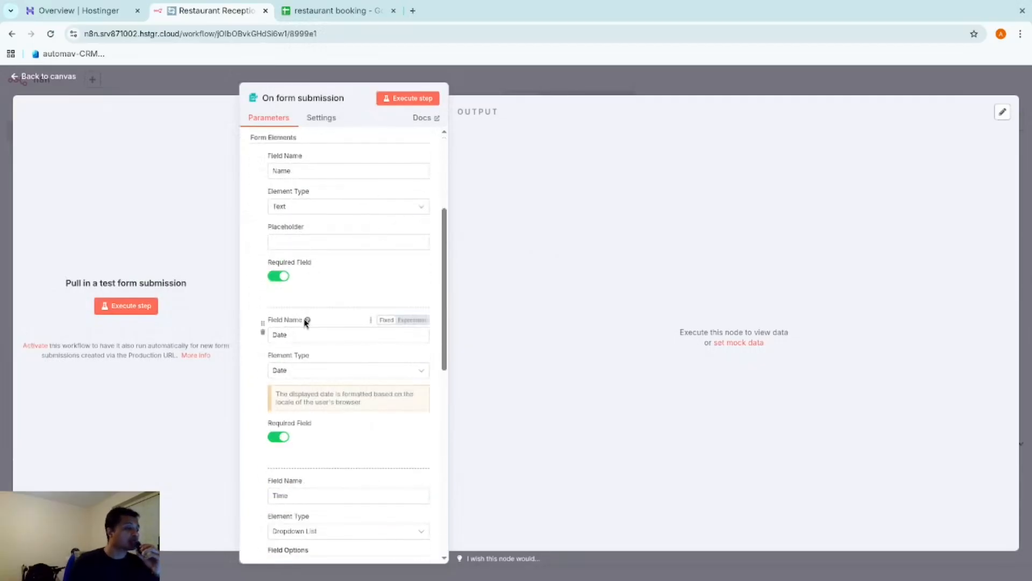
{"action": "left_click", "coordinate": [300, 210]}
{"action": "scroll", "coordinate": [272, 248], "scroll_direction": "down", "scroll_amount": 1}
{"action": "left_click", "coordinate": [257, 251]}
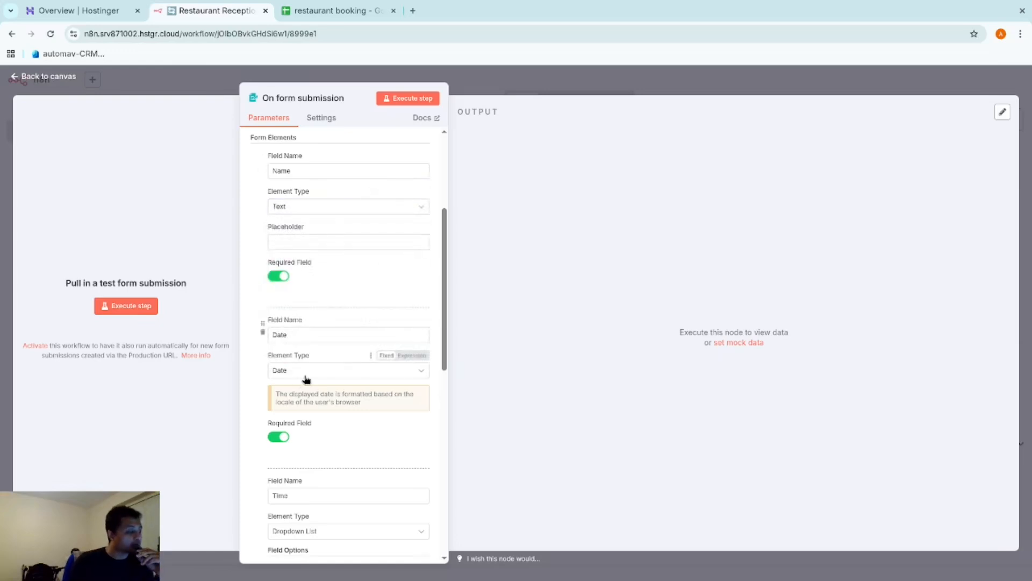
{"action": "scroll", "coordinate": [306, 309], "scroll_direction": "down", "scroll_amount": 1}
{"action": "left_click", "coordinate": [310, 311]}
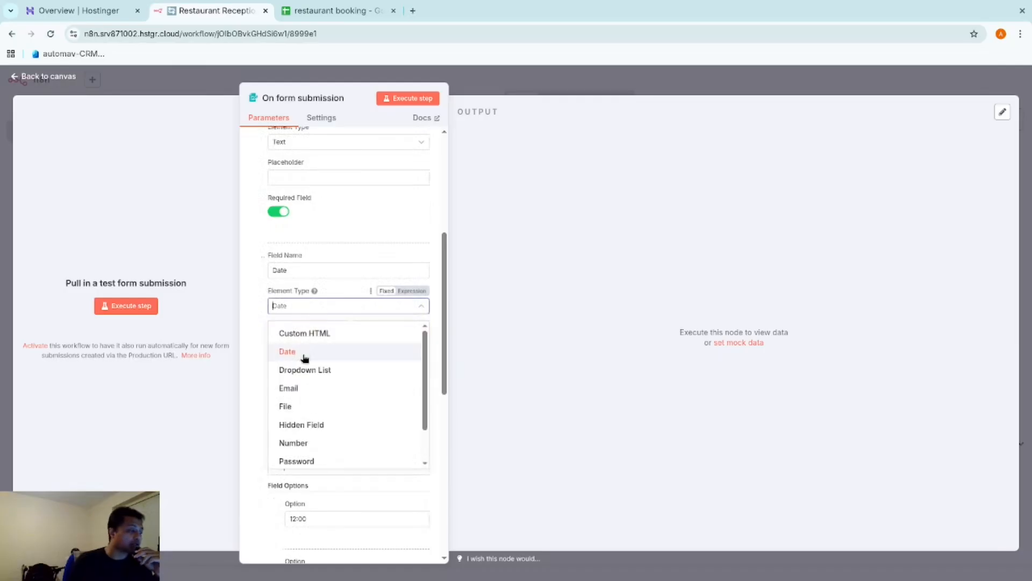
{"action": "left_click", "coordinate": [305, 358]}
{"action": "scroll", "coordinate": [377, 446], "scroll_direction": "down", "scroll_amount": 3}
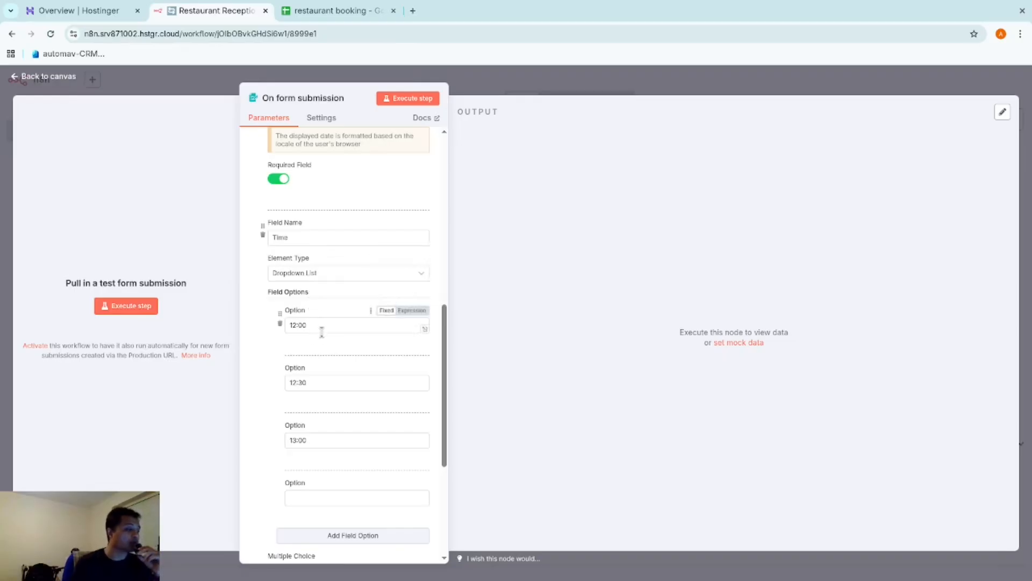
{"action": "scroll", "coordinate": [331, 336], "scroll_direction": "down", "scroll_amount": 3}
{"action": "scroll", "coordinate": [302, 242], "scroll_direction": "up", "scroll_amount": 1}
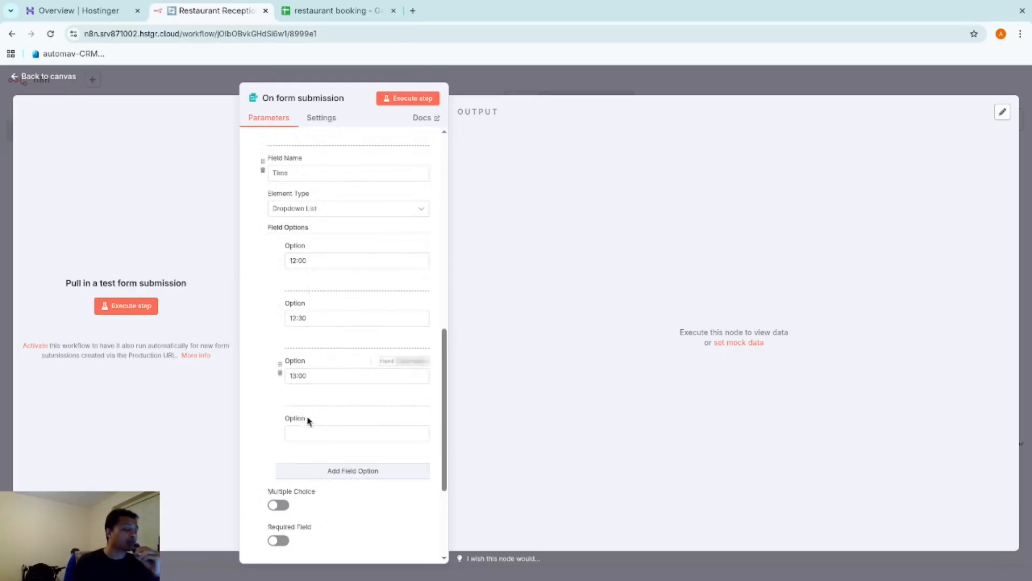
{"action": "scroll", "coordinate": [314, 426], "scroll_direction": "down", "scroll_amount": 2}
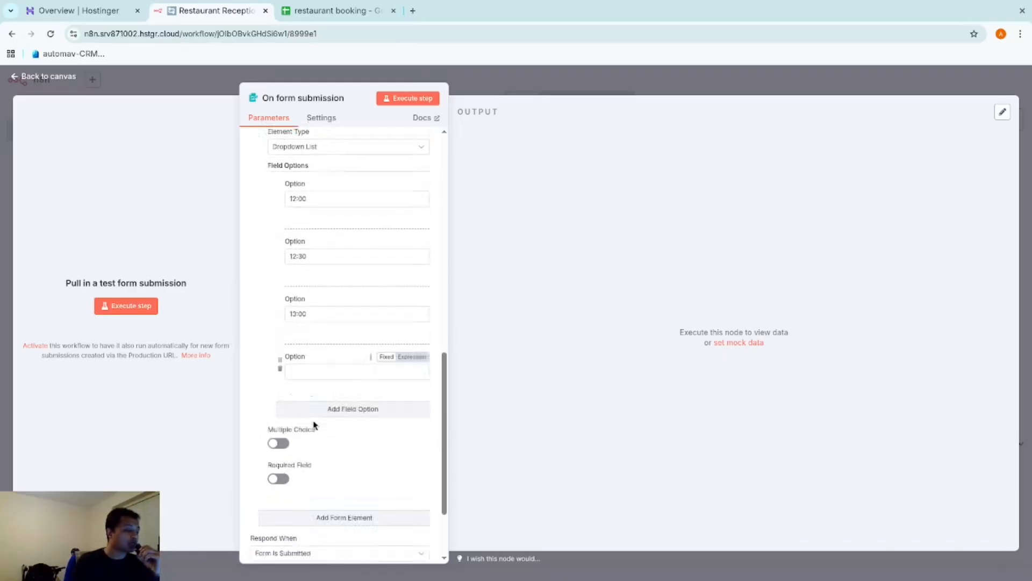
Add Time options 13:30, 14:00 and 17:00 to the booking form
{"action": "left_click", "coordinate": [307, 370]}
{"action": "type", "text": "13:3"}
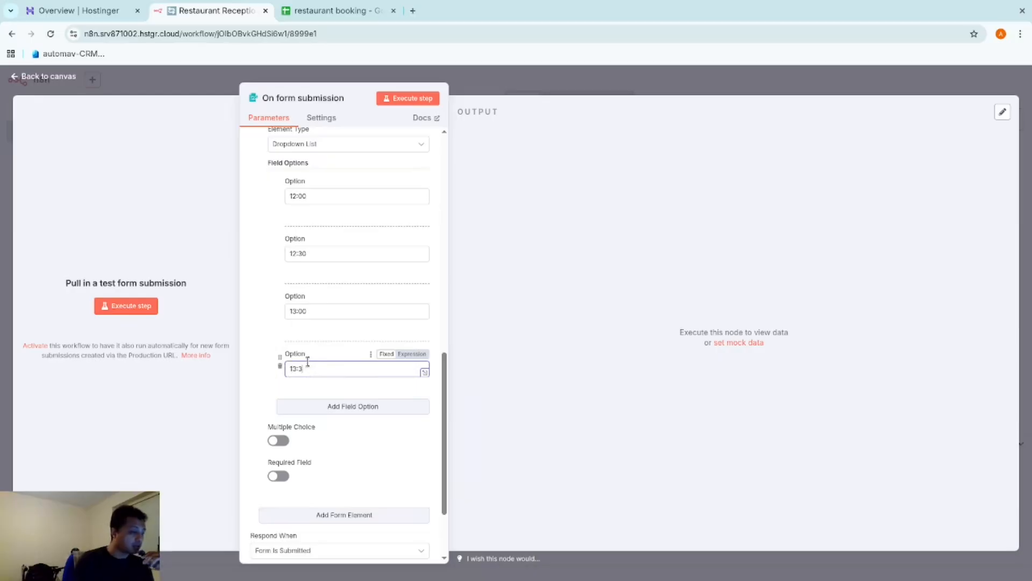
{"action": "type", "text": "0"}
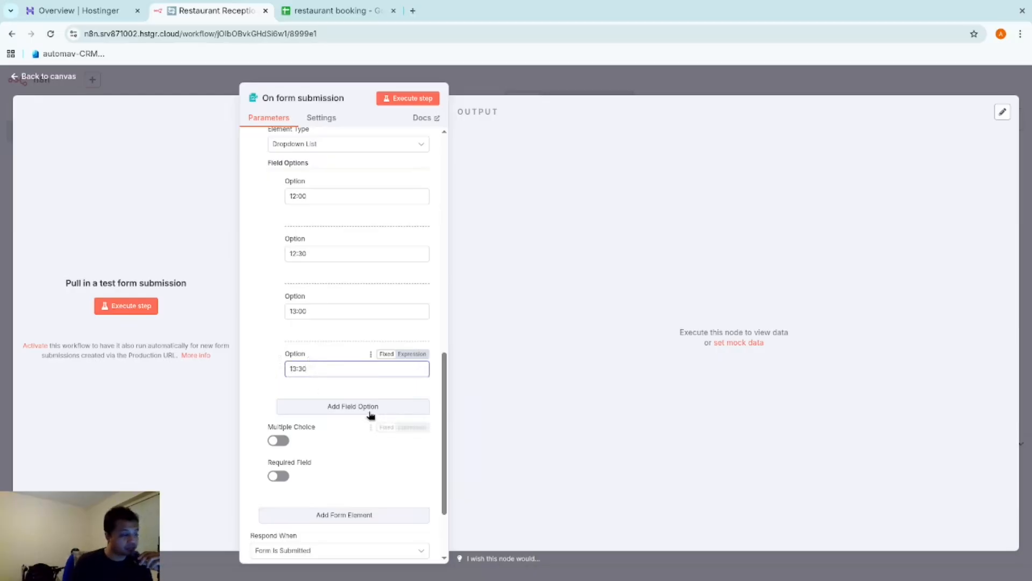
{"action": "left_click", "coordinate": [370, 415]}
{"action": "left_click", "coordinate": [355, 427]}
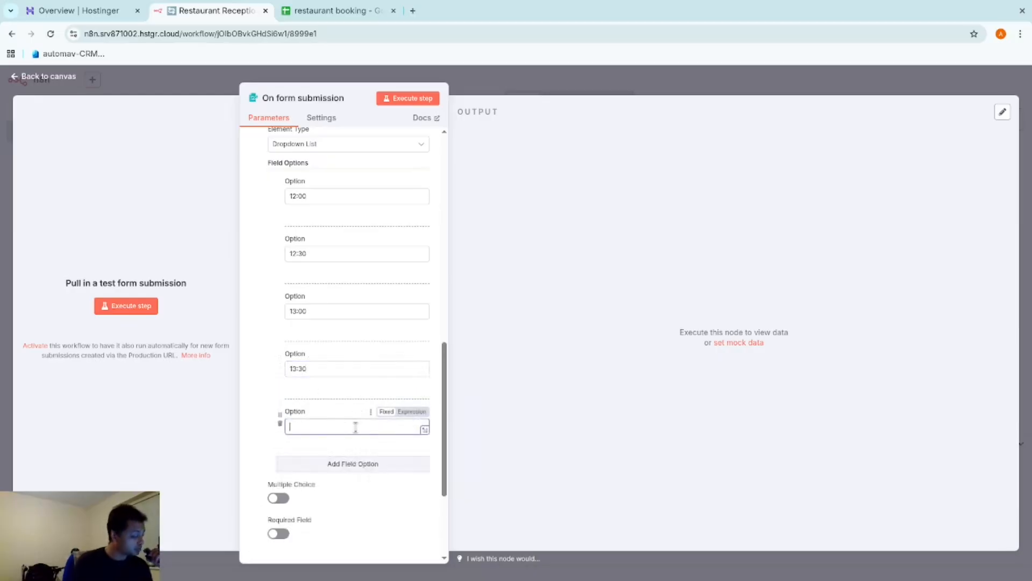
{"action": "type", "text": "14:00"}
{"action": "left_click", "coordinate": [317, 465]}
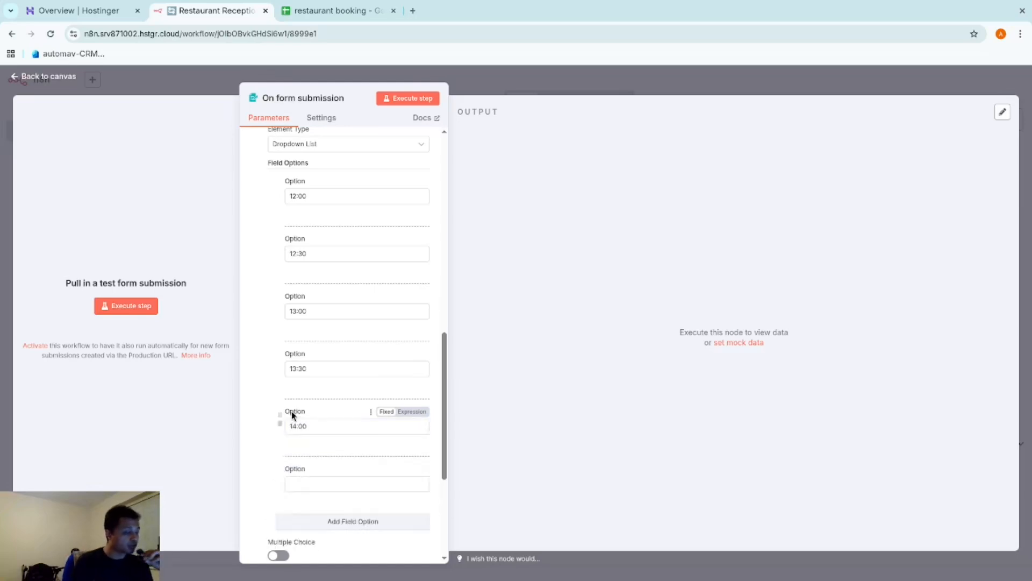
{"action": "scroll", "coordinate": [307, 430], "scroll_direction": "down", "scroll_amount": 3}
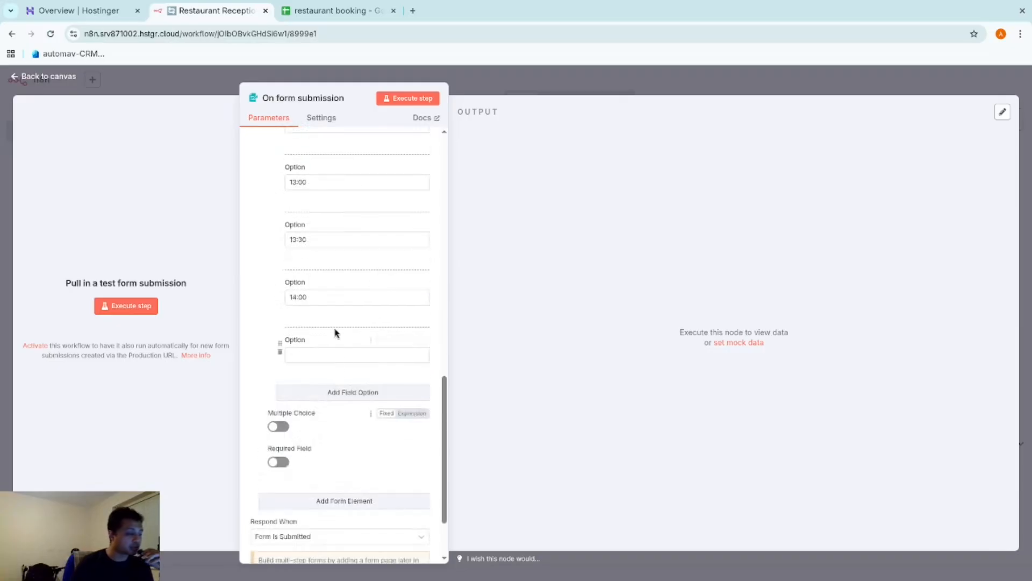
{"action": "left_click", "coordinate": [331, 353]}
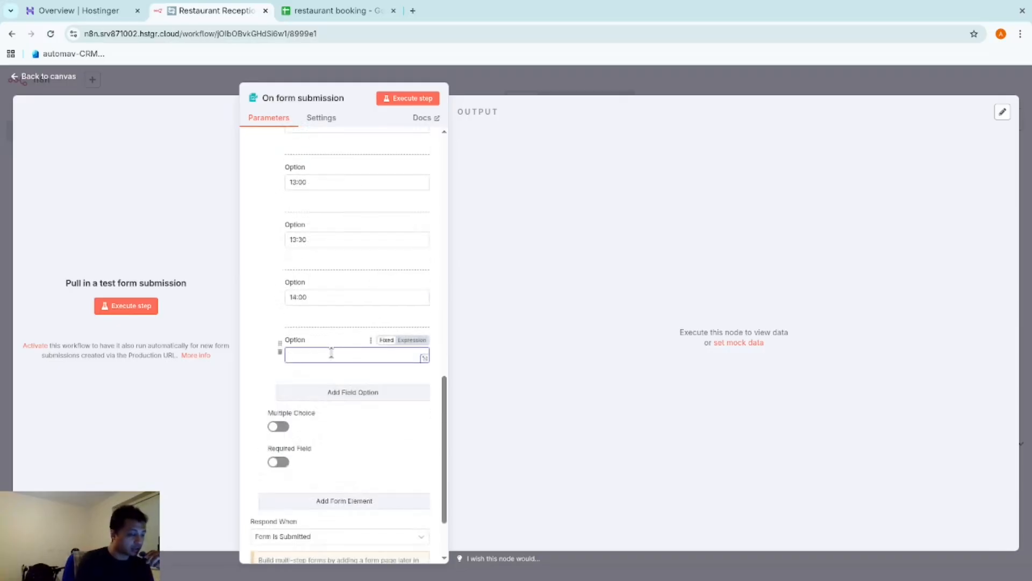
{"action": "type", "text": "17:00"}
Add Time options 17:30, 18:00, 18:30 and 19:00, then return to the canvas
{"action": "left_click", "coordinate": [322, 392]}
{"action": "left_click", "coordinate": [322, 406]}
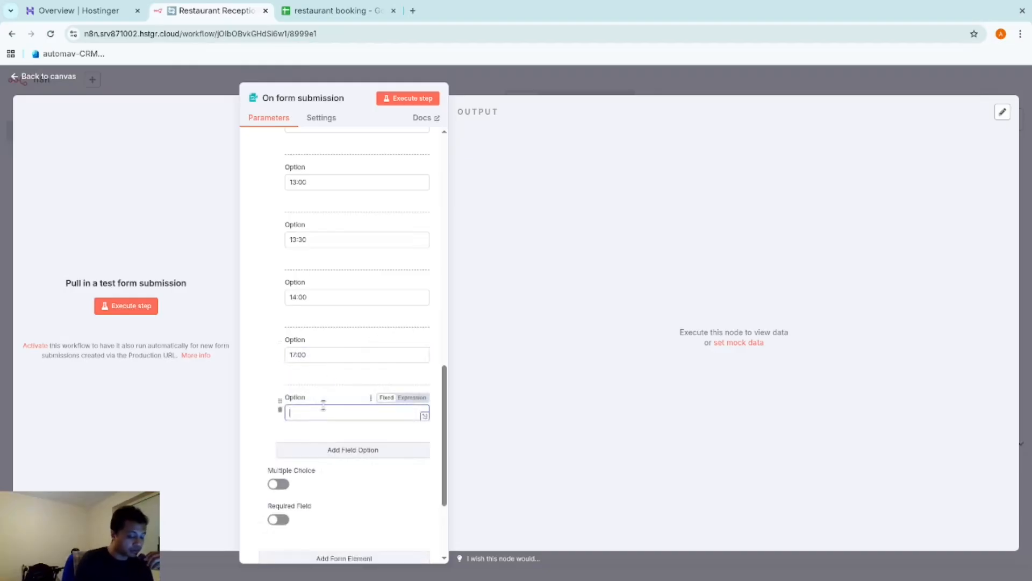
{"action": "type", "text": "17:30"}
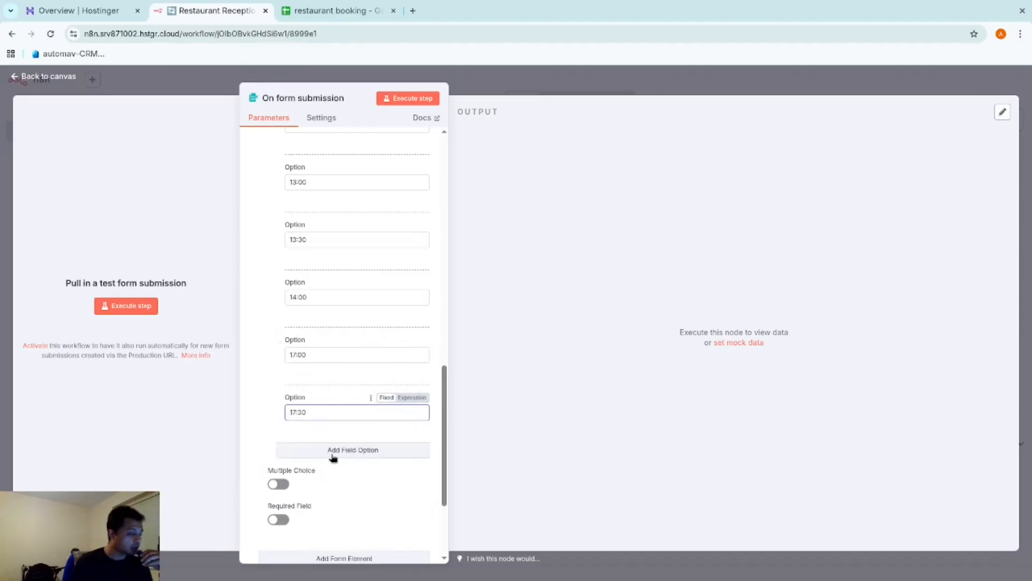
{"action": "left_click", "coordinate": [332, 454]}
{"action": "left_click", "coordinate": [328, 462]}
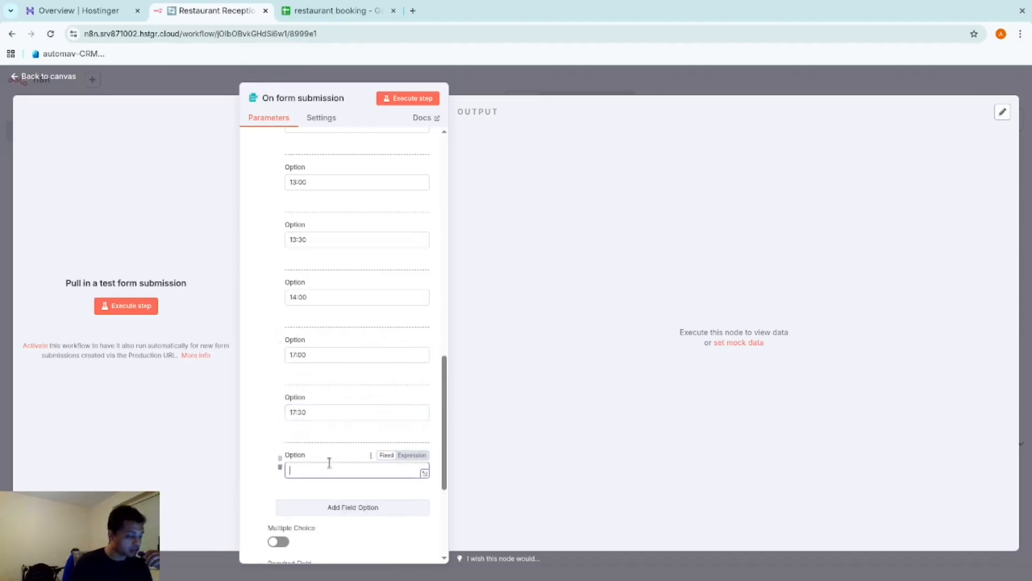
{"action": "type", "text": "18:00"}
{"action": "left_click", "coordinate": [341, 505]}
{"action": "scroll", "coordinate": [330, 478], "scroll_direction": "down", "scroll_amount": 1}
{"action": "left_click", "coordinate": [330, 462]}
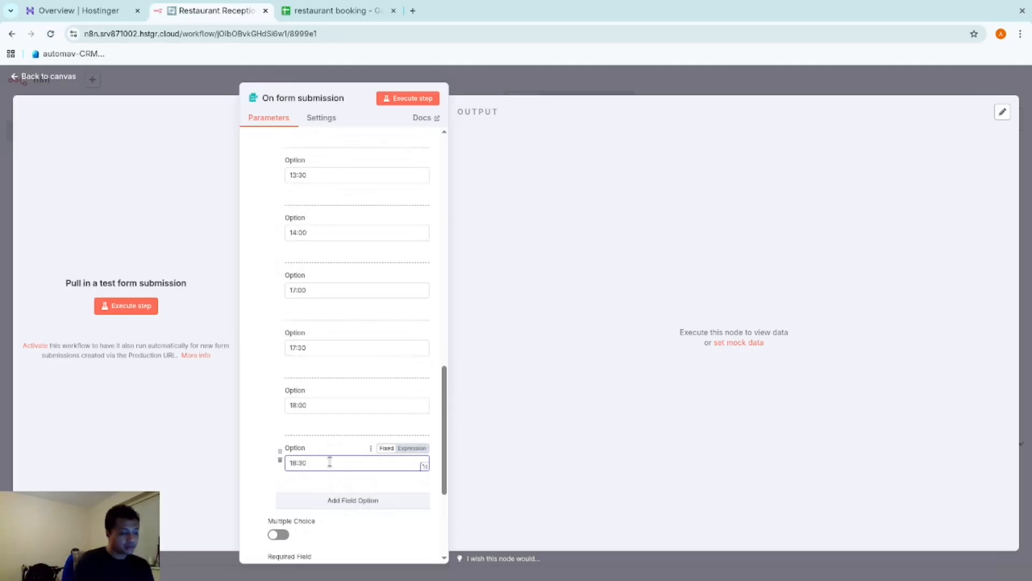
{"action": "left_click", "coordinate": [383, 502]}
{"action": "left_click", "coordinate": [379, 519]}
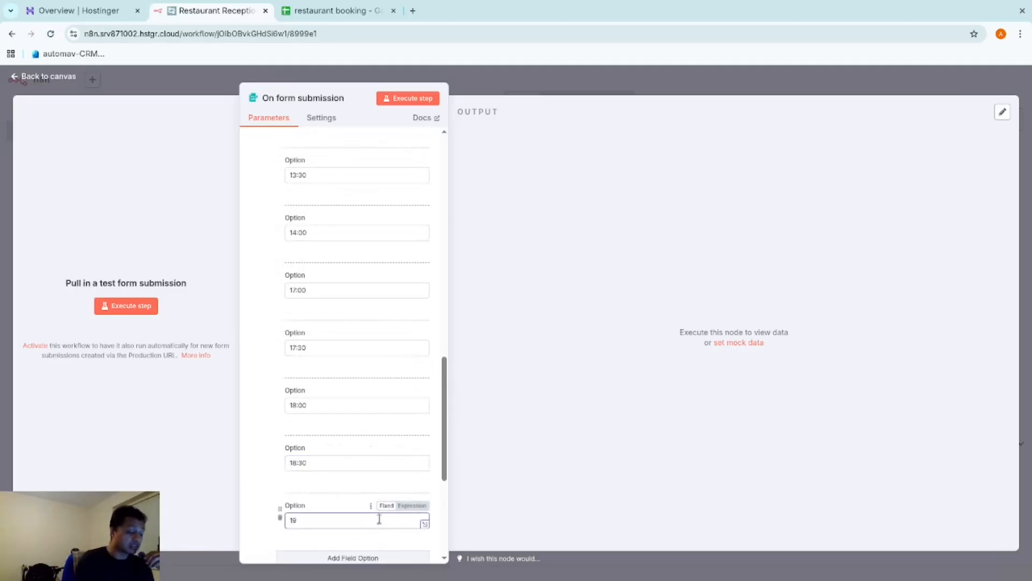
{"action": "type", "text": "19:00"}
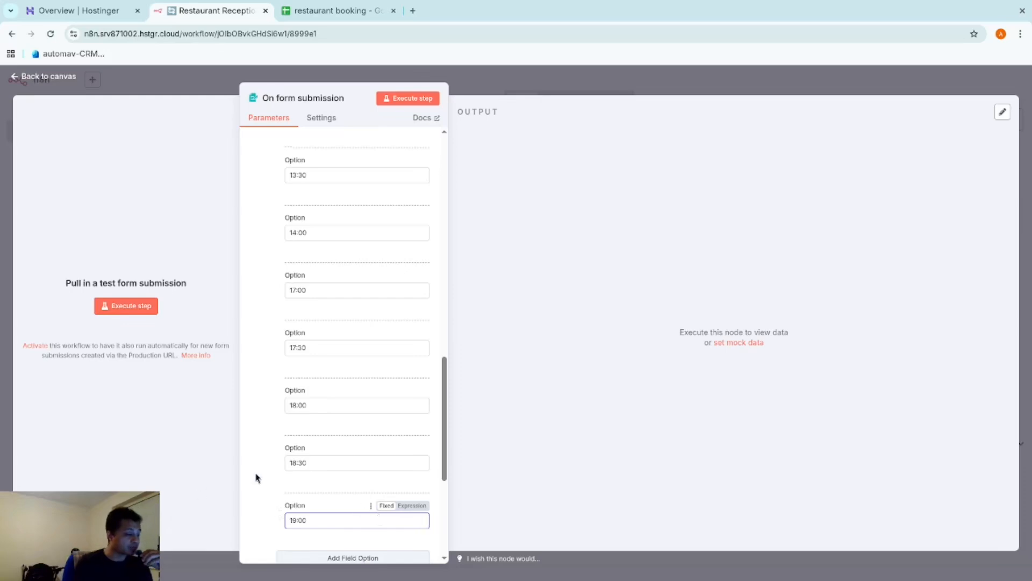
{"action": "scroll", "coordinate": [256, 478], "scroll_direction": "down", "scroll_amount": 3}
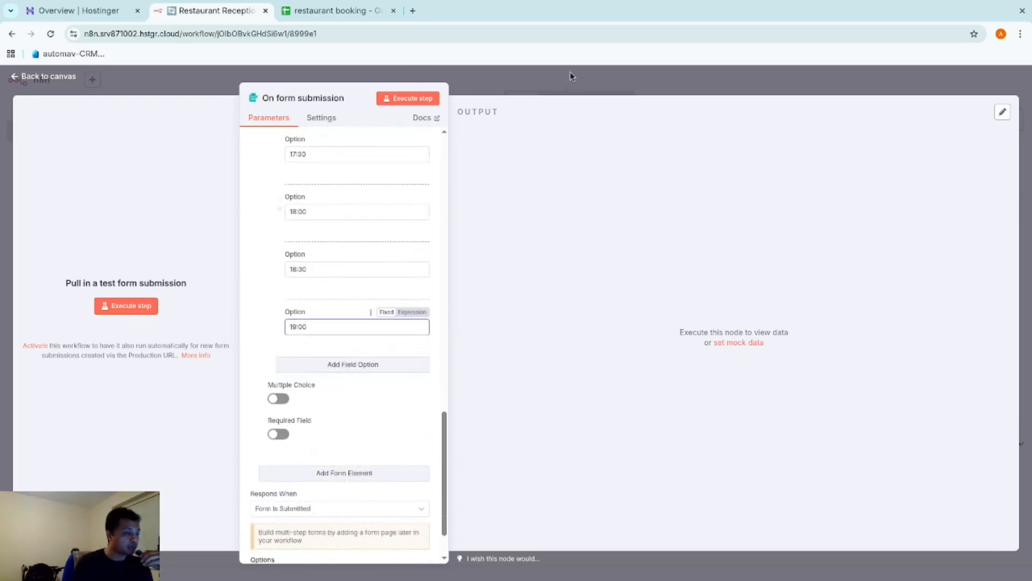
{"action": "left_click", "coordinate": [570, 72]}
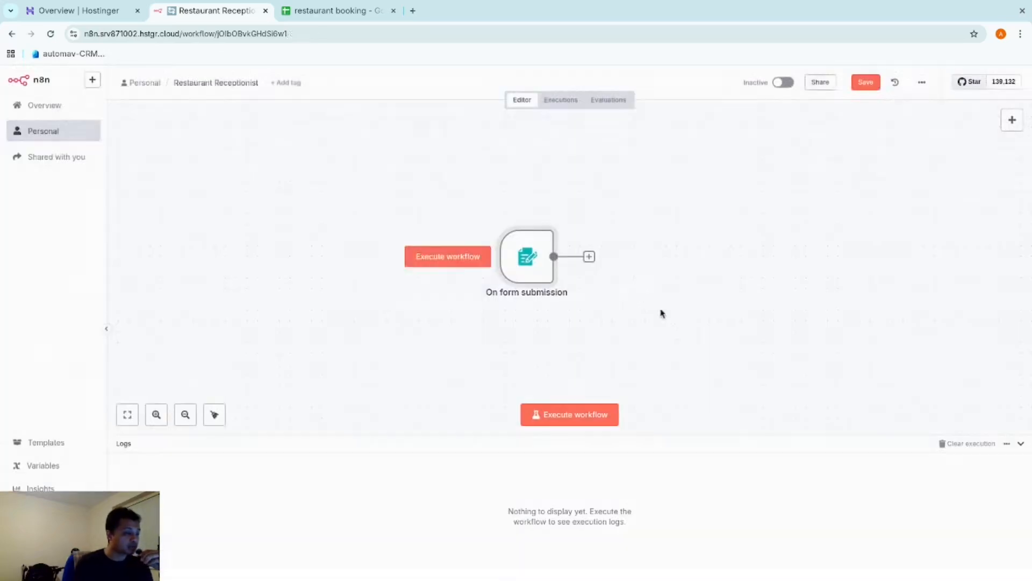
{"action": "left_click", "coordinate": [590, 419]}
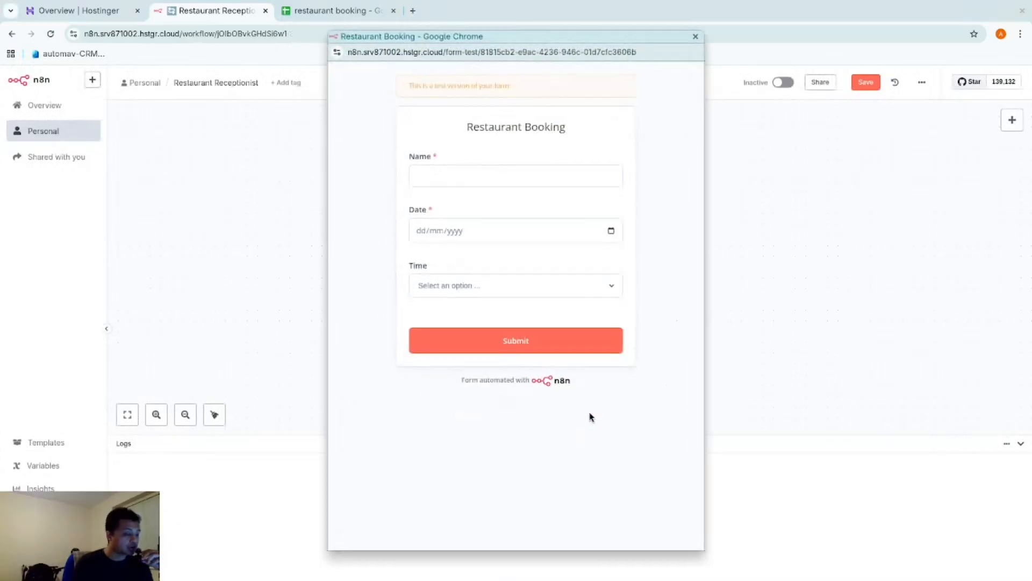
{"action": "left_click", "coordinate": [611, 230]}
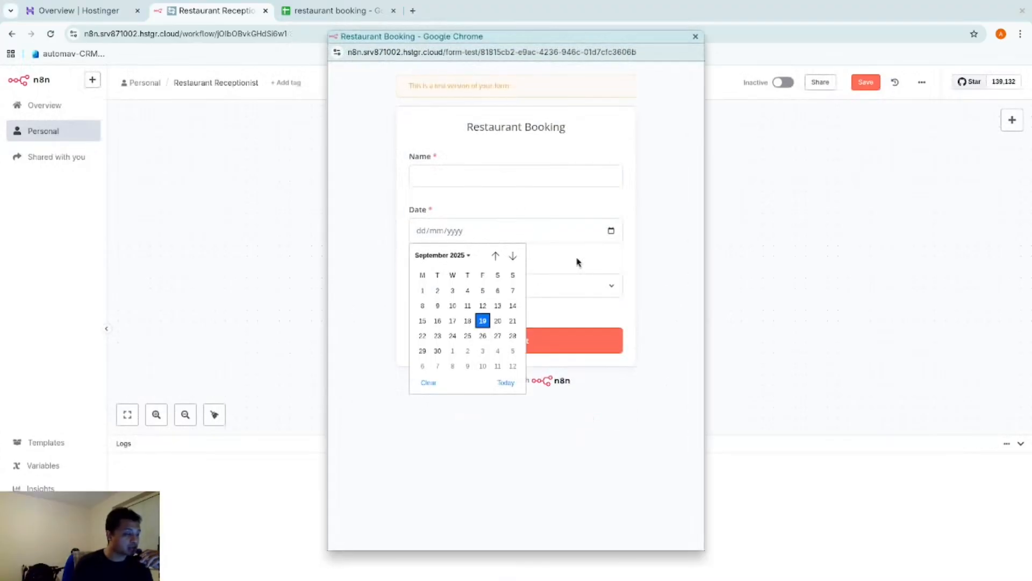
{"action": "left_click", "coordinate": [513, 336]}
{"action": "left_click", "coordinate": [571, 291]}
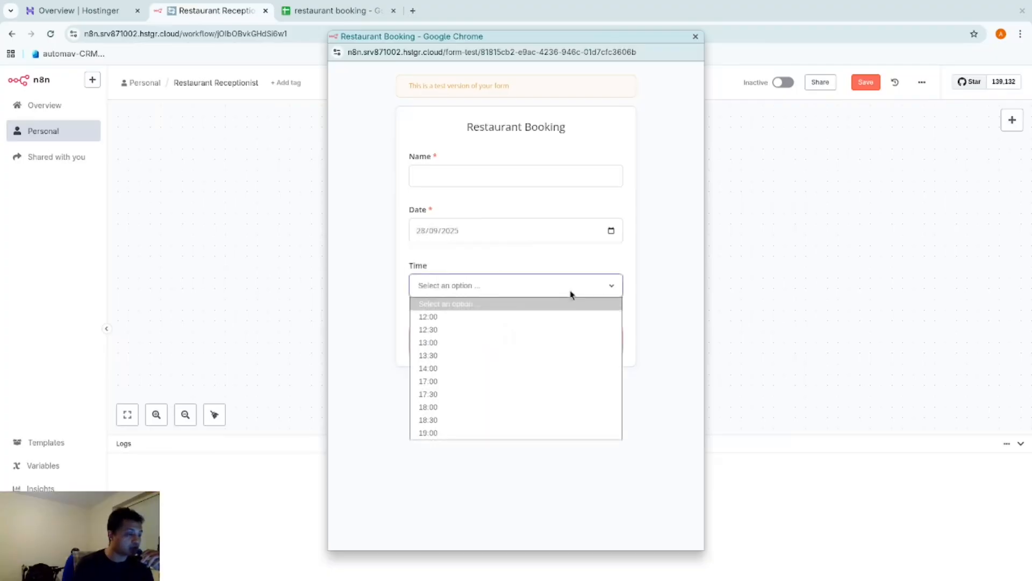
{"action": "left_click", "coordinate": [499, 432]}
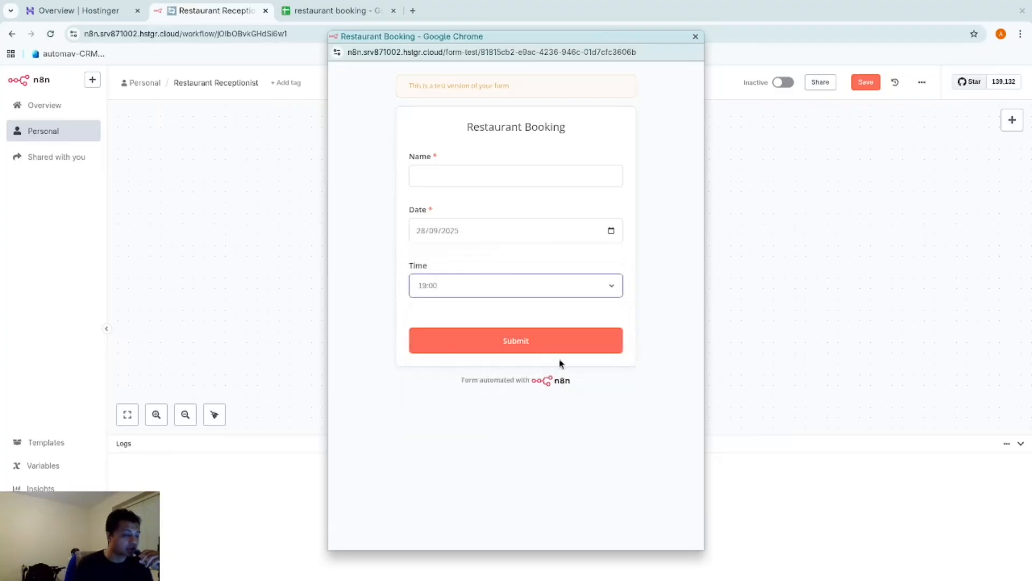
{"action": "left_click", "coordinate": [557, 350]}
{"action": "left_click", "coordinate": [500, 183]}
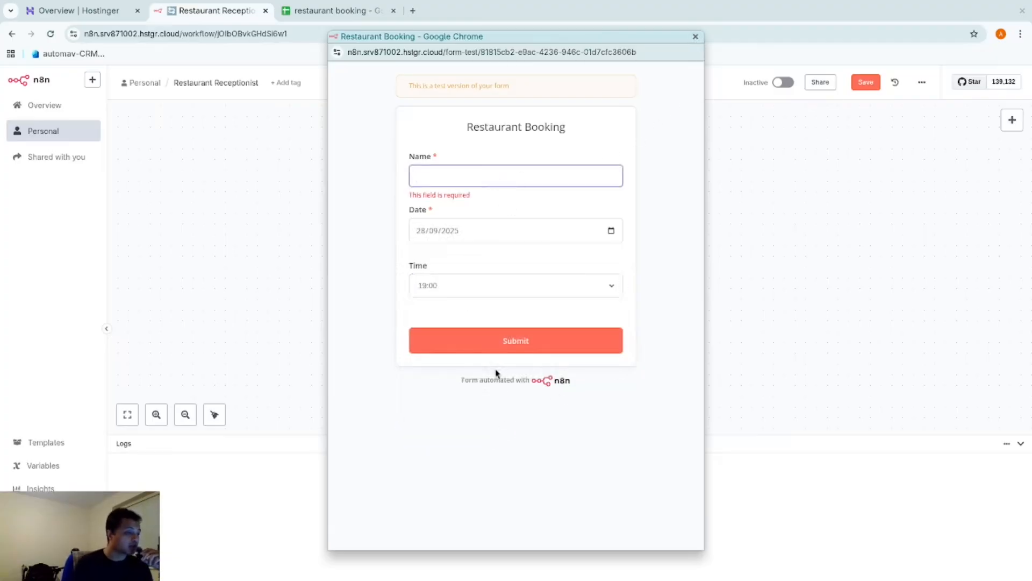
{"action": "left_click", "coordinate": [697, 38]}
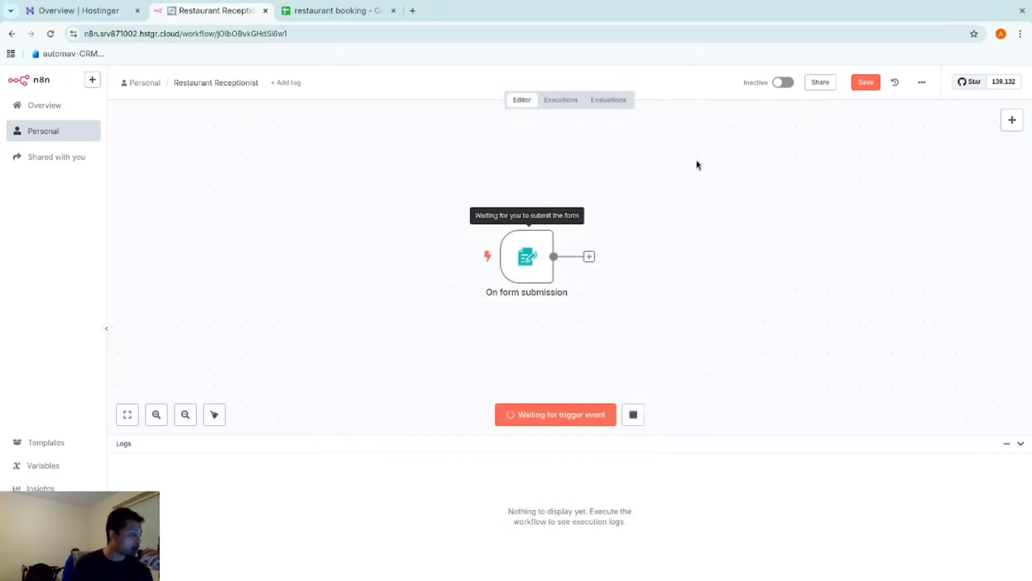
{"action": "left_click", "coordinate": [639, 418]}
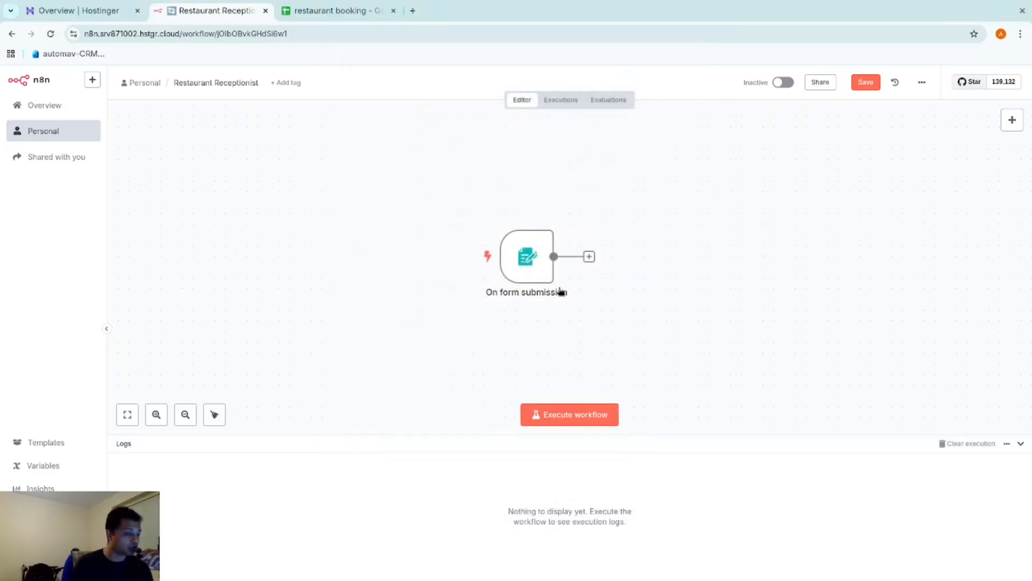
{"action": "double_click", "coordinate": [541, 272]}
Add a required Number field 'number of people' to the form and save the workflow
{"action": "scroll", "coordinate": [322, 450], "scroll_direction": "down", "scroll_amount": 15}
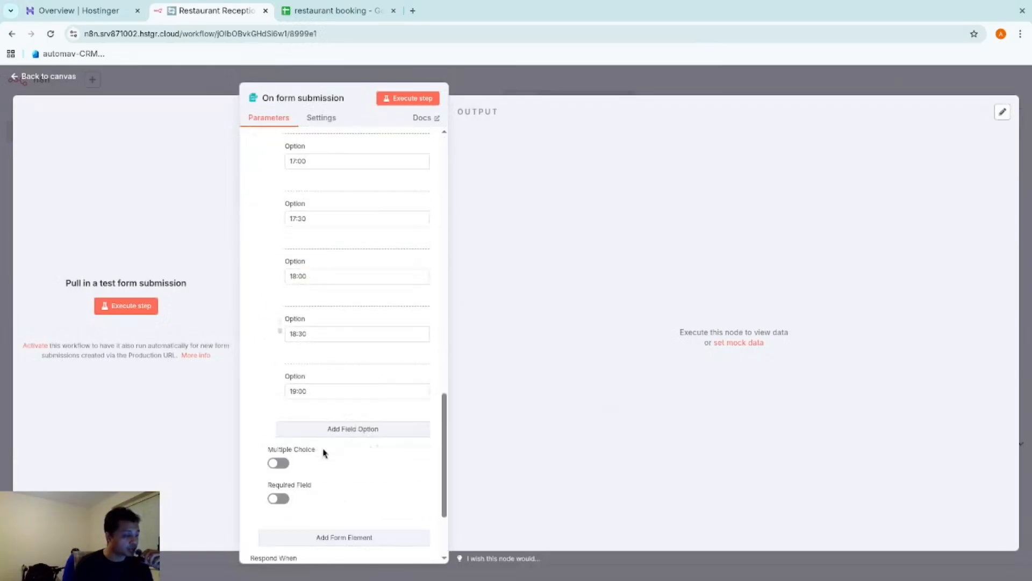
{"action": "scroll", "coordinate": [439, 525], "scroll_direction": "down", "scroll_amount": 1}
{"action": "left_click", "coordinate": [360, 472]}
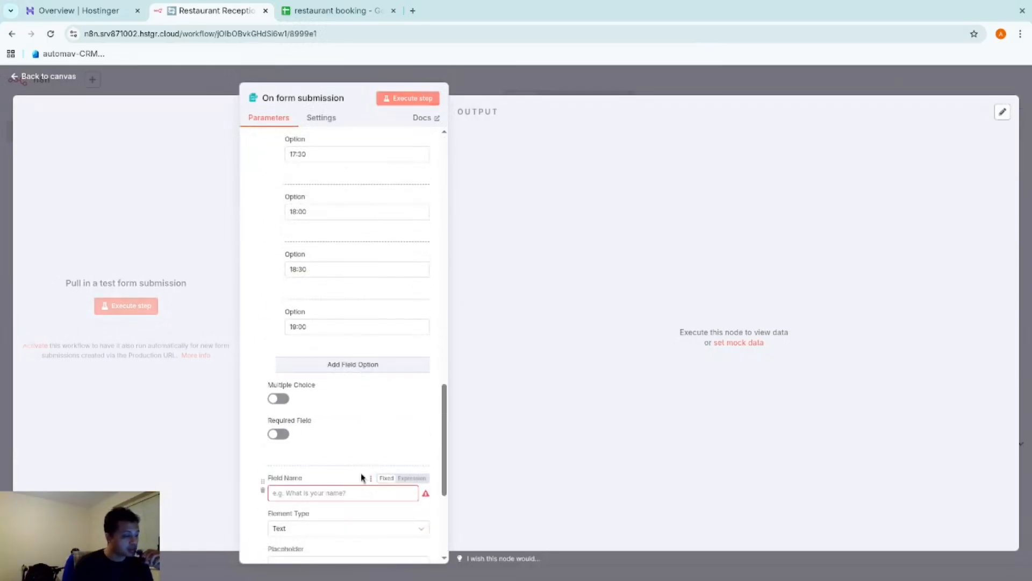
{"action": "type", "text": "number of"}
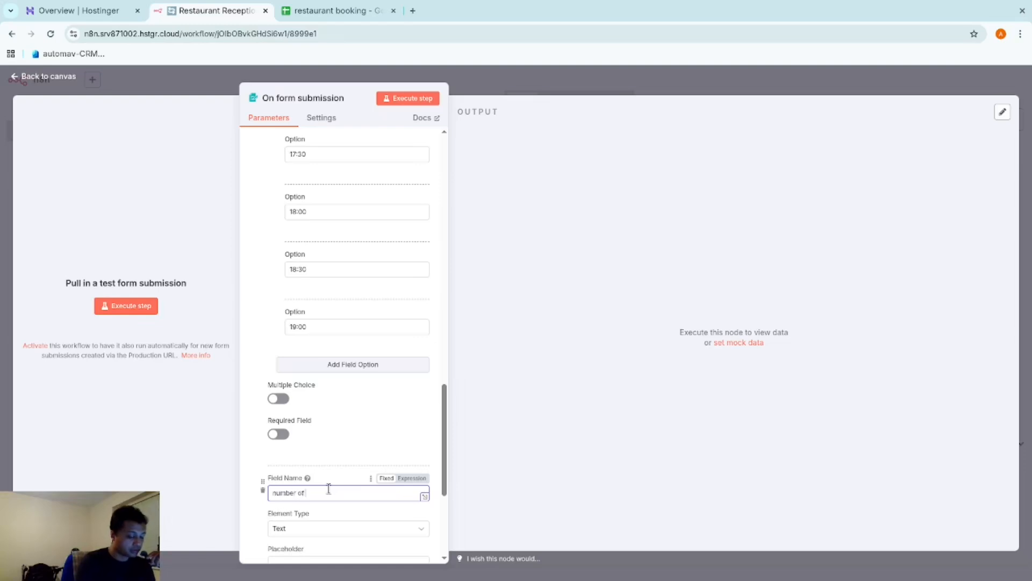
{"action": "type", "text": " people"}
{"action": "scroll", "coordinate": [314, 449], "scroll_direction": "down", "scroll_amount": 2}
{"action": "left_click", "coordinate": [320, 407]}
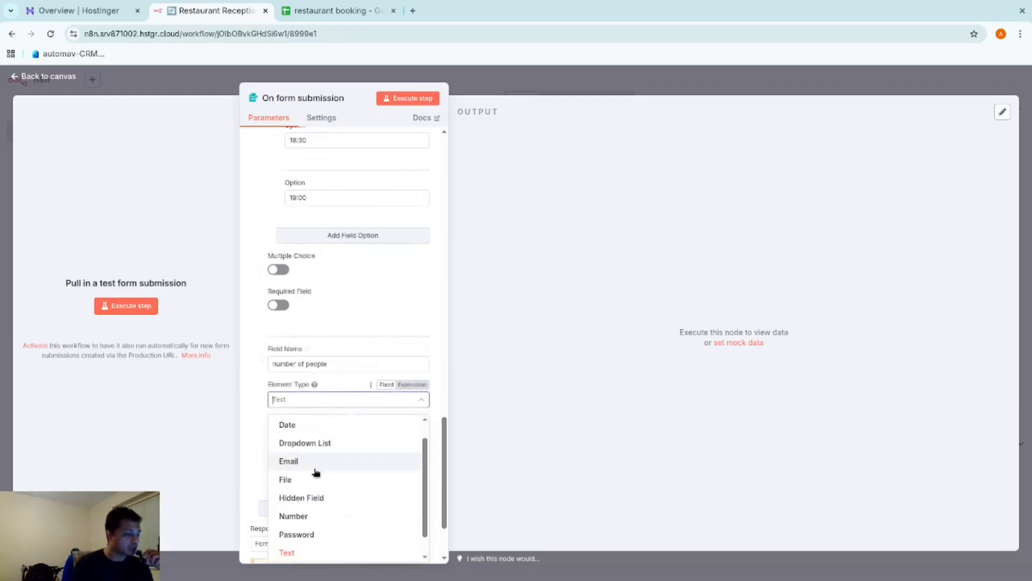
{"action": "scroll", "coordinate": [321, 499], "scroll_direction": "down", "scroll_amount": 1}
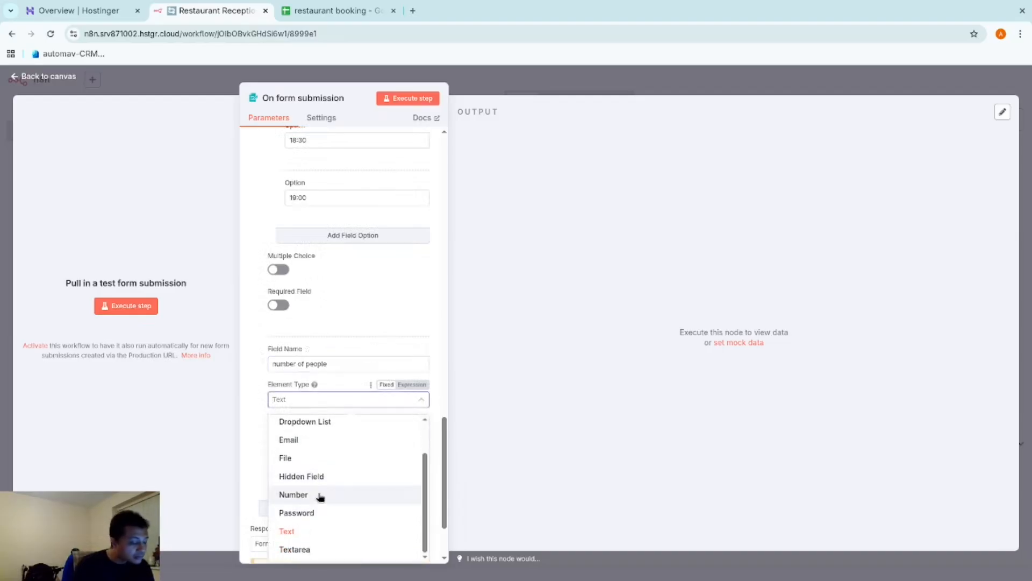
{"action": "left_click", "coordinate": [321, 495]}
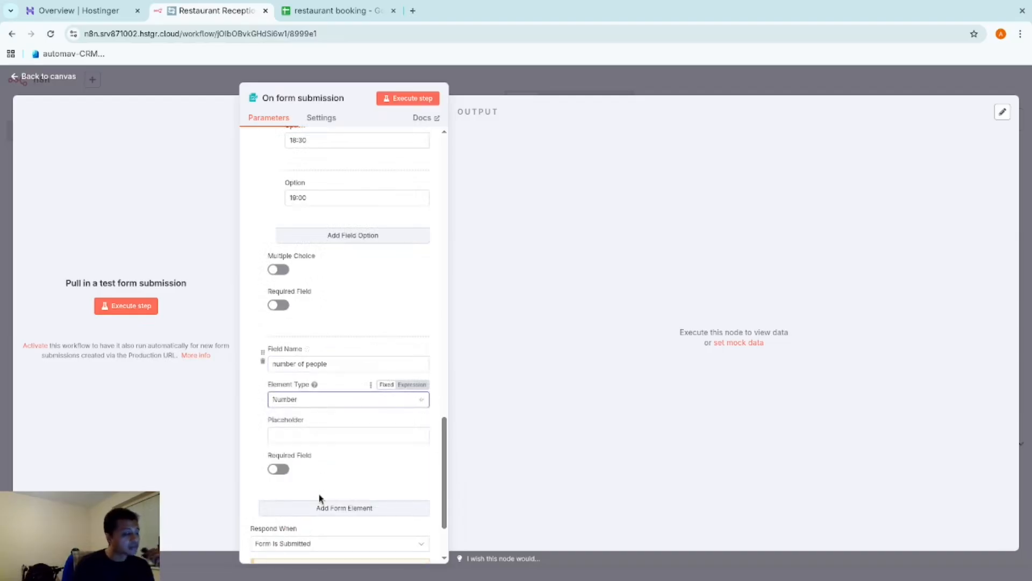
{"action": "left_click", "coordinate": [279, 469]}
{"action": "scroll", "coordinate": [366, 474], "scroll_direction": "down", "scroll_amount": 1}
{"action": "scroll", "coordinate": [334, 343], "scroll_direction": "down", "scroll_amount": 2}
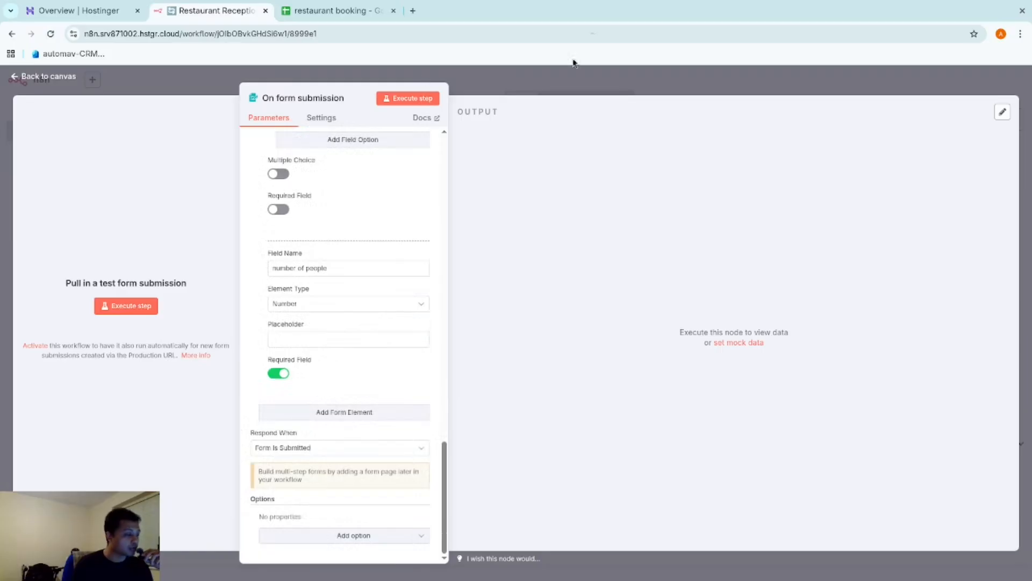
{"action": "left_click", "coordinate": [581, 80]}
{"action": "left_click", "coordinate": [859, 82]}
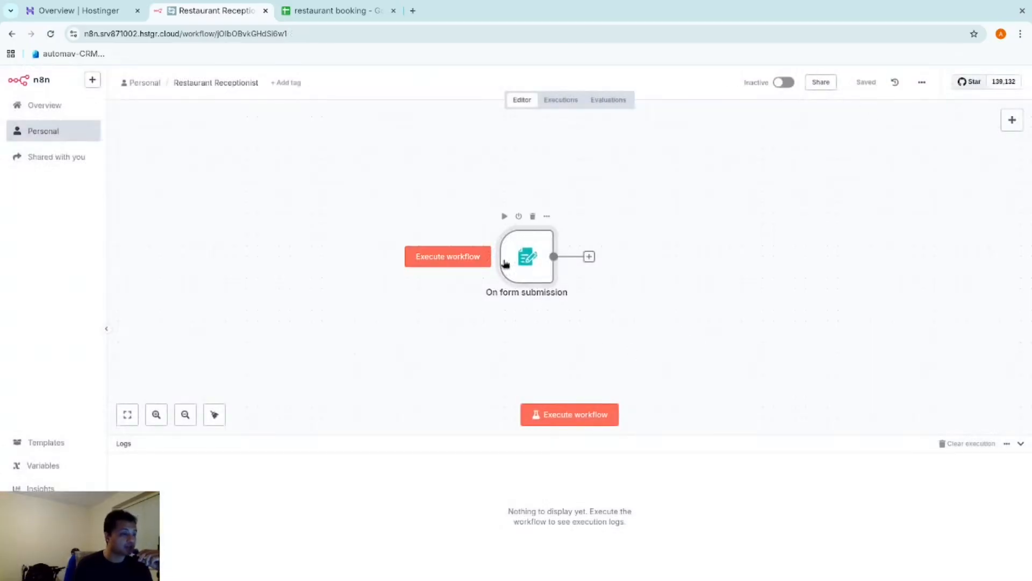
Execute the workflow to open the test booking form and clear the number of people field
{"action": "left_click", "coordinate": [544, 414]}
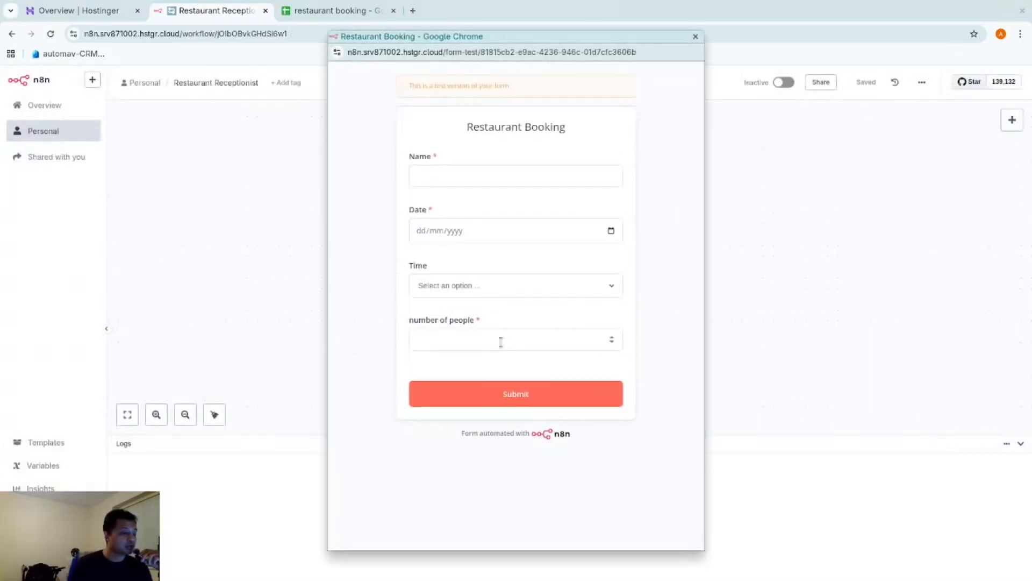
{"action": "left_click", "coordinate": [557, 343]}
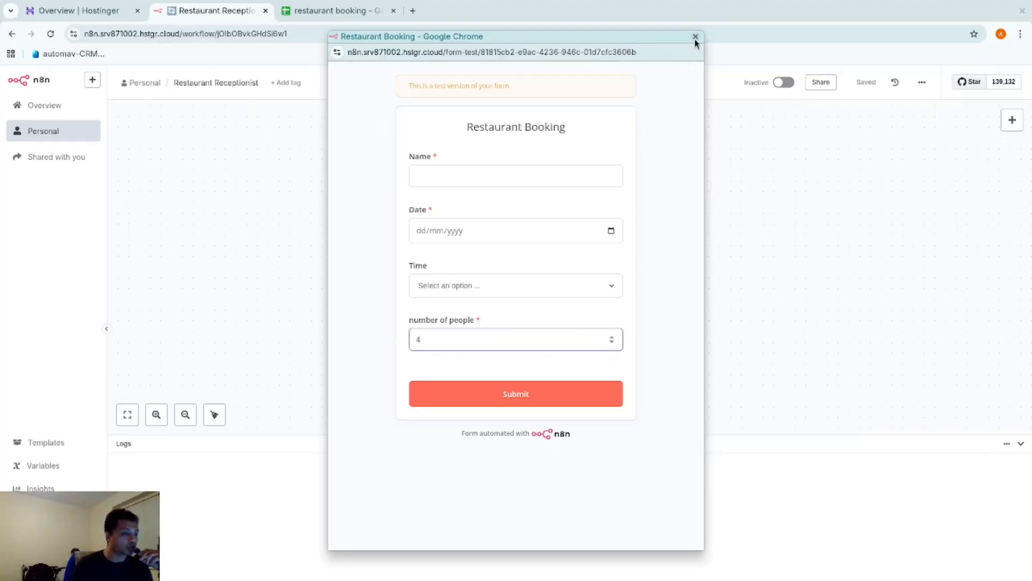
{"action": "key", "text": "ctrl+a"}
{"action": "key", "text": "BackSpace"}
Submit a test booking with a guest name, 28 September, 17:00 and 5 people
{"action": "left_click", "coordinate": [477, 185]}
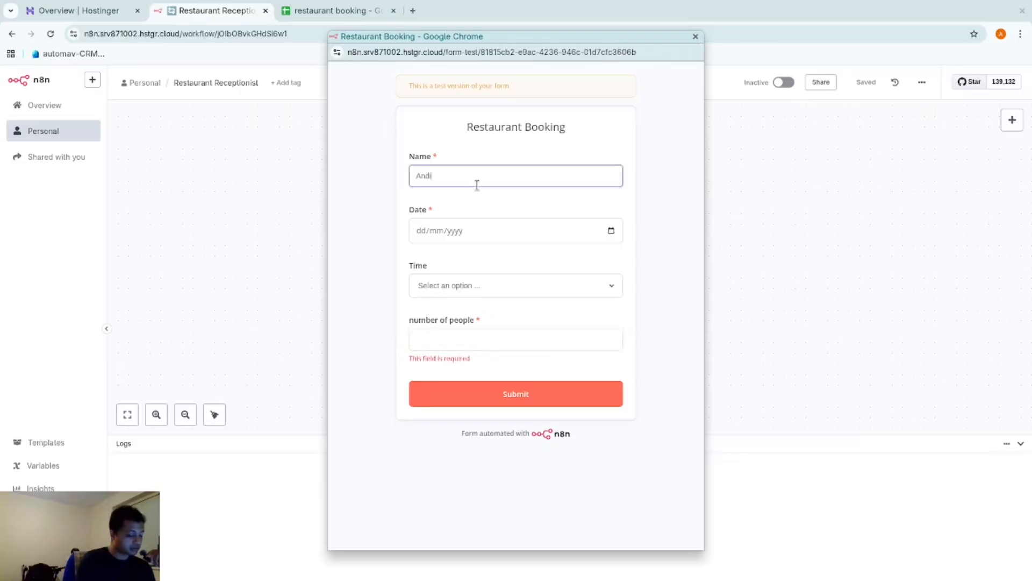
{"action": "type", "text": "Andika"}
{"action": "left_click", "coordinate": [612, 232]}
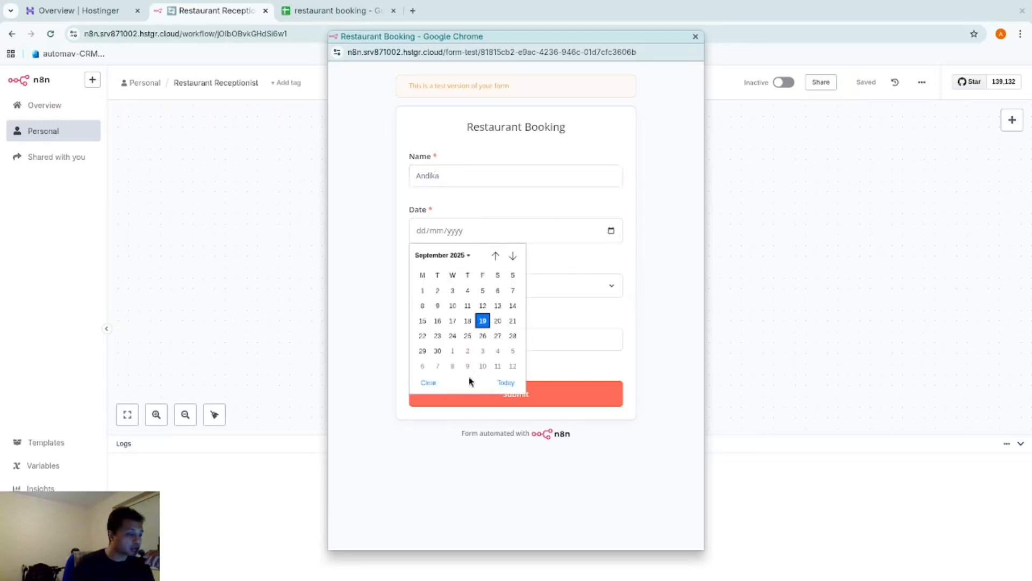
{"action": "left_click", "coordinate": [513, 338]}
{"action": "left_click", "coordinate": [606, 287]}
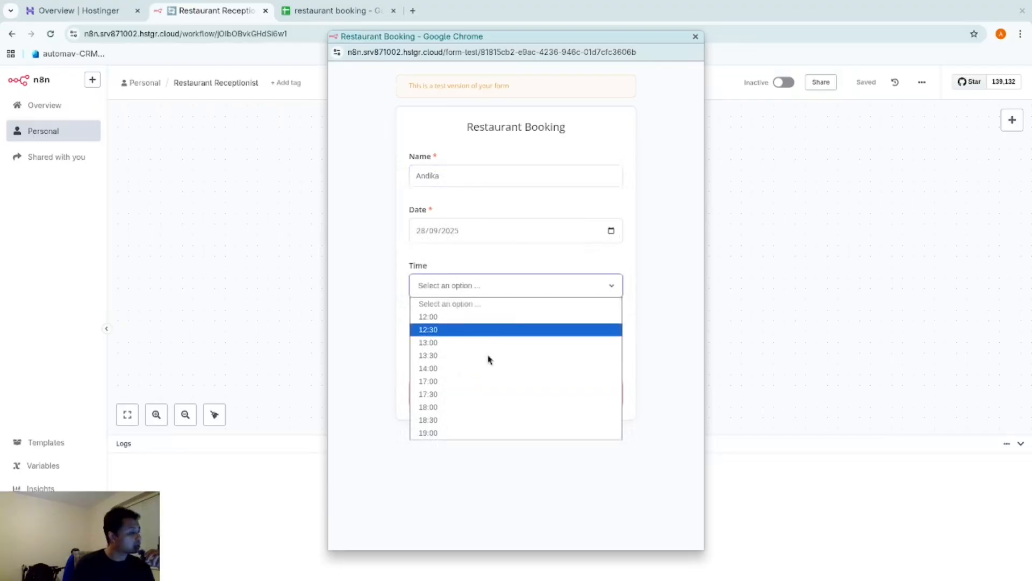
{"action": "left_click", "coordinate": [470, 381]}
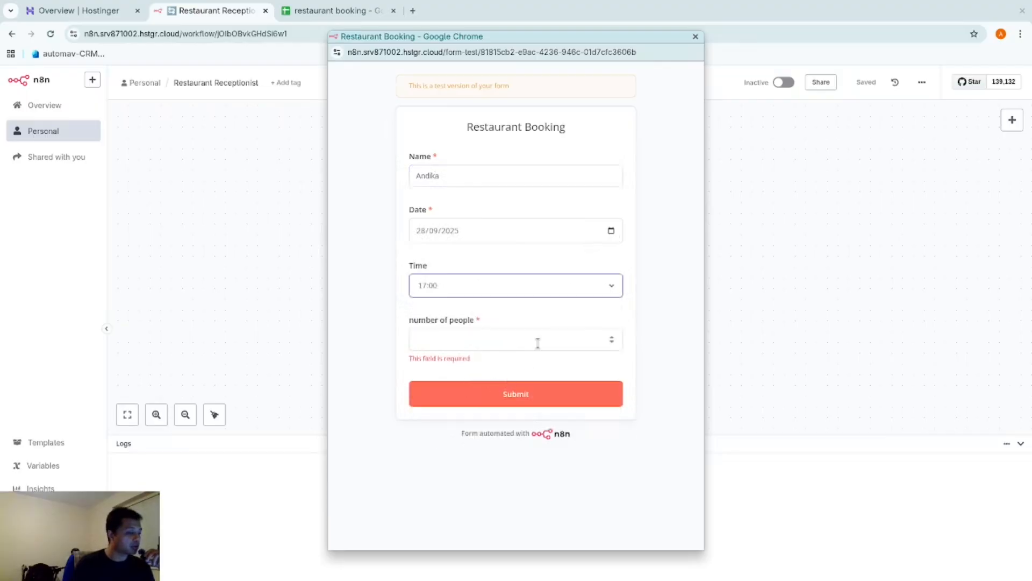
{"action": "left_click", "coordinate": [518, 339]}
{"action": "type", "text": "5"}
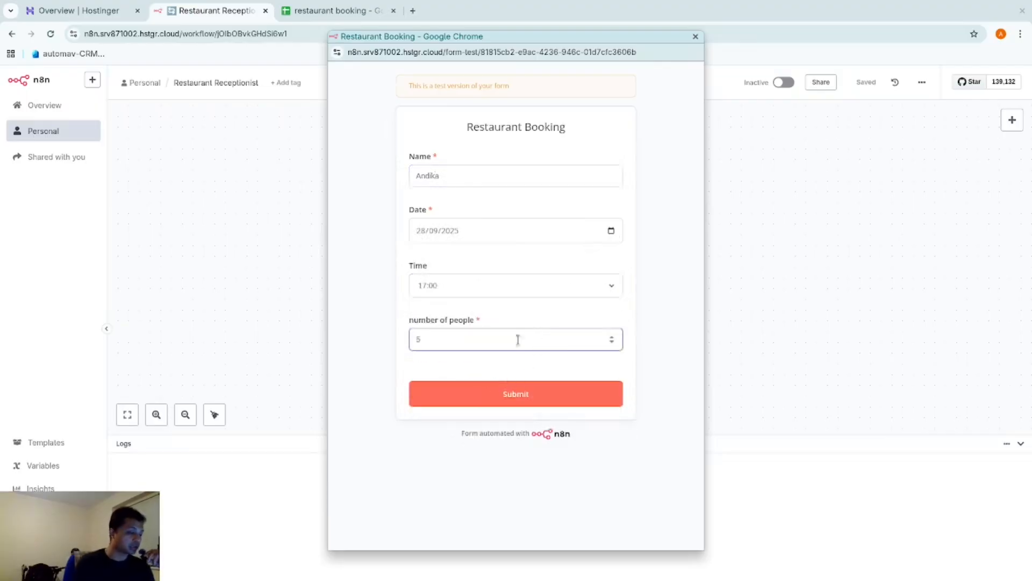
{"action": "left_click", "coordinate": [539, 396]}
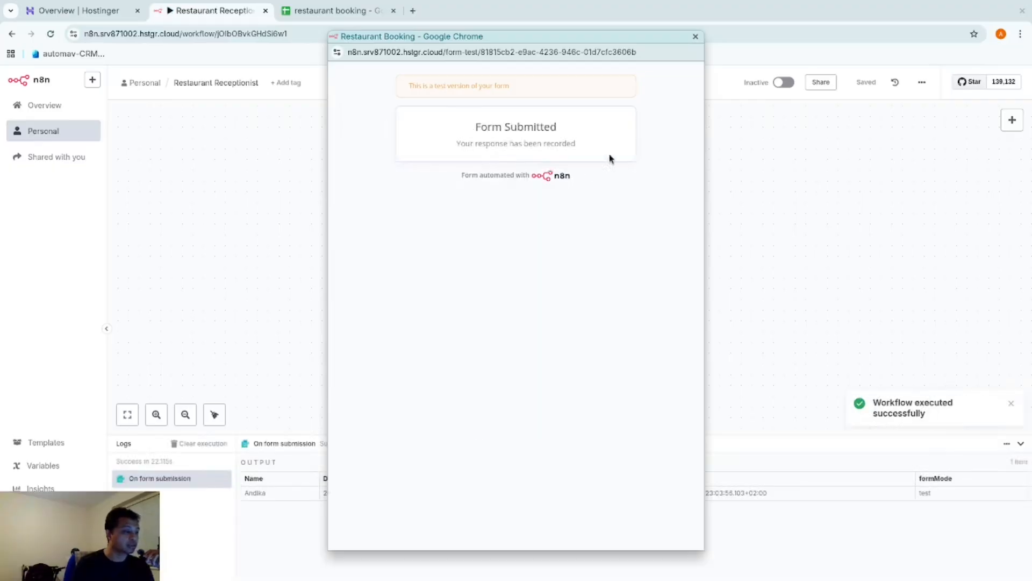
{"action": "left_click", "coordinate": [695, 36]}
{"action": "double_click", "coordinate": [538, 272]}
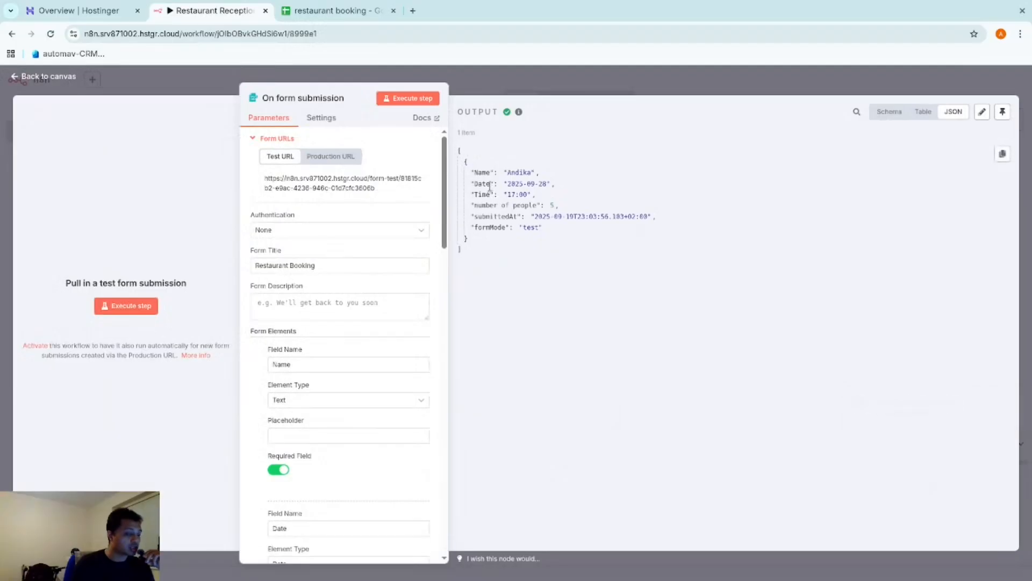
Inspect the form trigger output: Date 2025-09-28, Time 17:00, number of people 5
{"action": "left_click_drag", "start_coordinate": [438, 178], "coordinate": [513, 207]}
{"action": "left_click", "coordinate": [605, 194]}
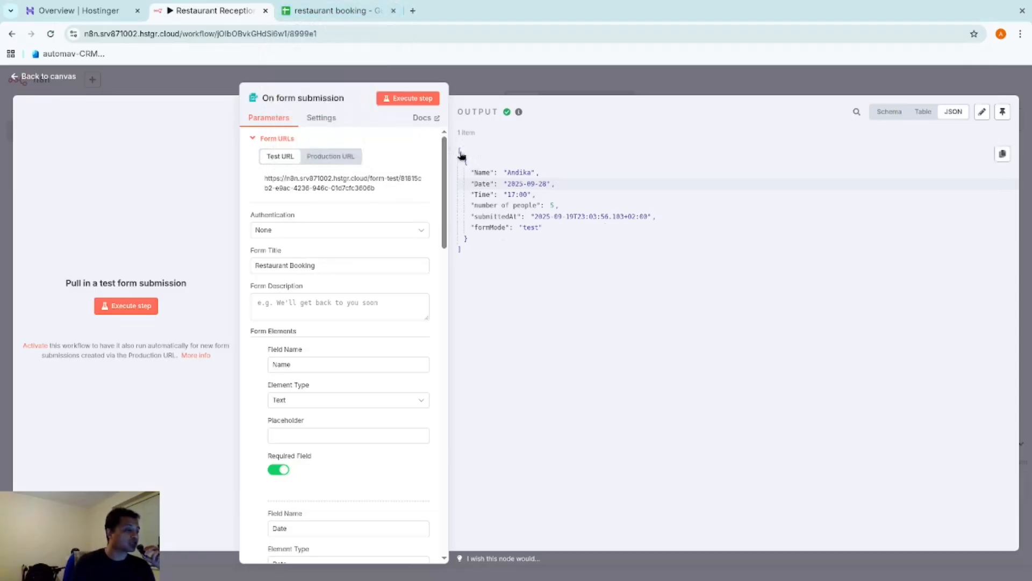
Replace the B1 'ordered menu' and C1 'number of visitors' headers with date and time
{"action": "left_click", "coordinate": [324, 9]}
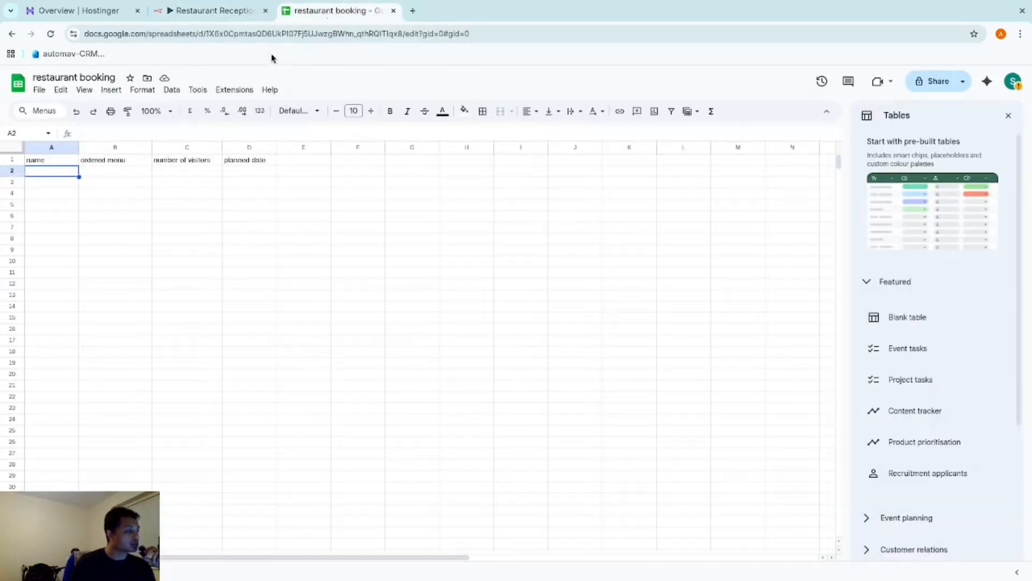
{"action": "left_click", "coordinate": [221, 10]}
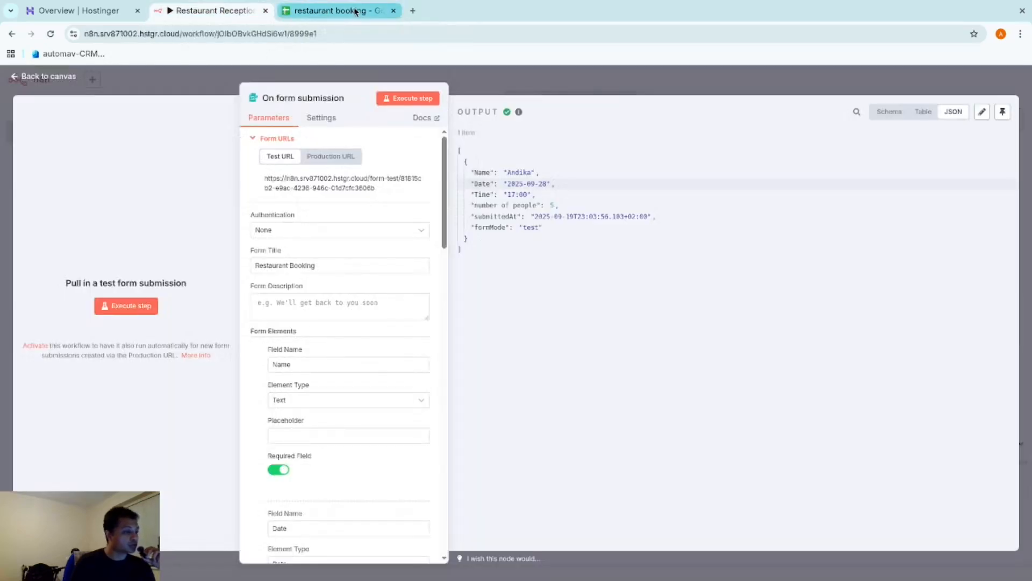
{"action": "left_click", "coordinate": [355, 11]}
{"action": "left_click", "coordinate": [115, 158]}
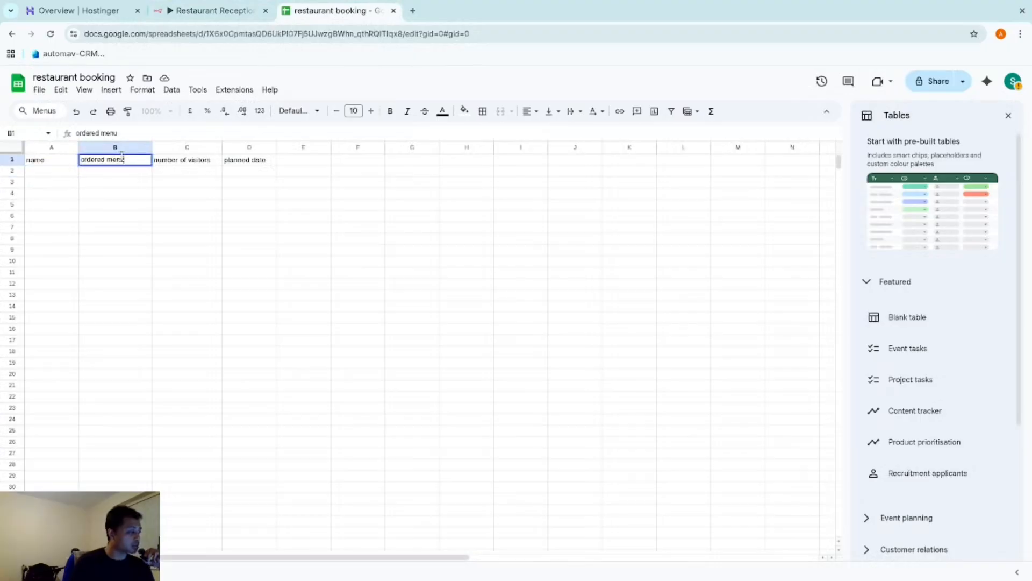
{"action": "key", "text": "ctrl+a"}
{"action": "key", "text": "BackSpace"}
{"action": "type", "text": "d"}
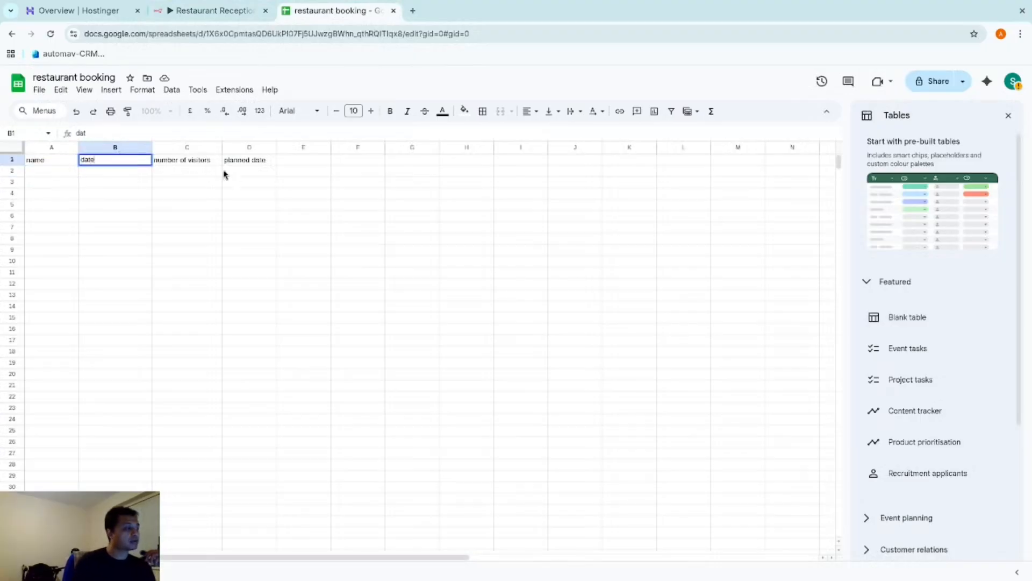
{"action": "left_click", "coordinate": [203, 163]}
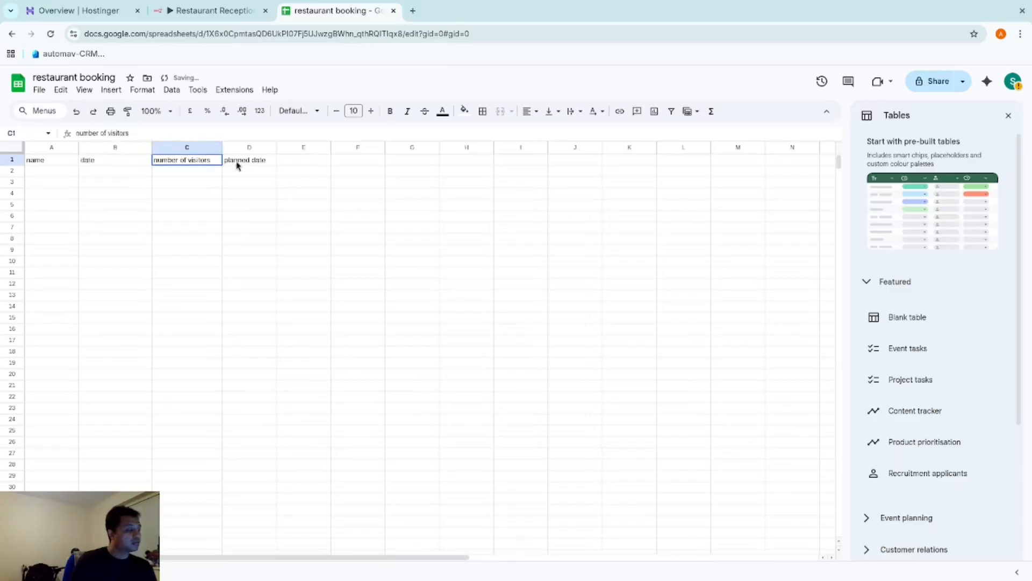
{"action": "left_click", "coordinate": [288, 163]}
{"action": "left_click_drag", "start_coordinate": [239, 162], "coordinate": [186, 160]}
{"action": "triple_click", "coordinate": [186, 160]}
{"action": "key", "text": "BackSpace"}
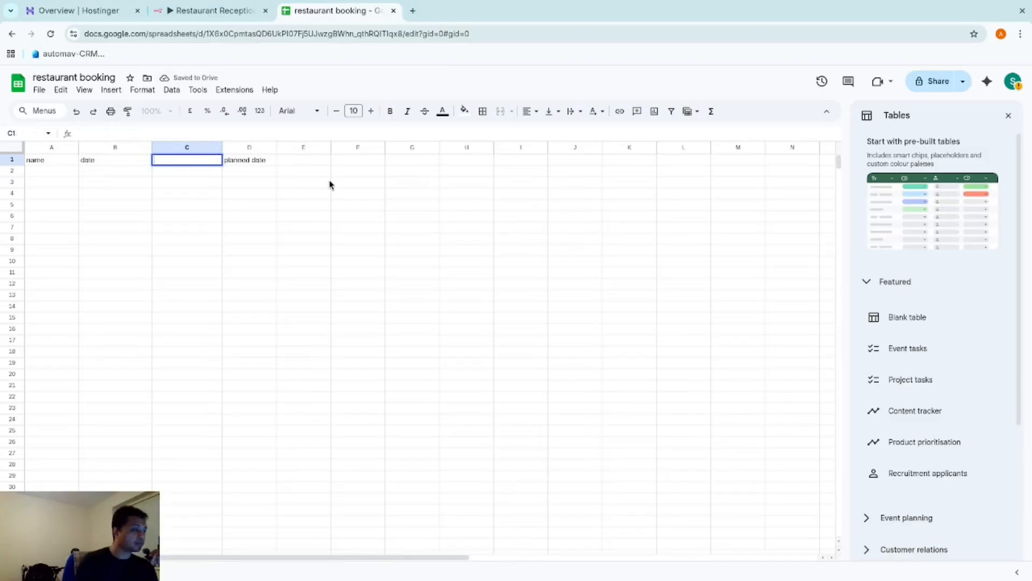
Change the D1 'planned date' header to 'number of people' to match the form
{"action": "left_click", "coordinate": [226, 8]}
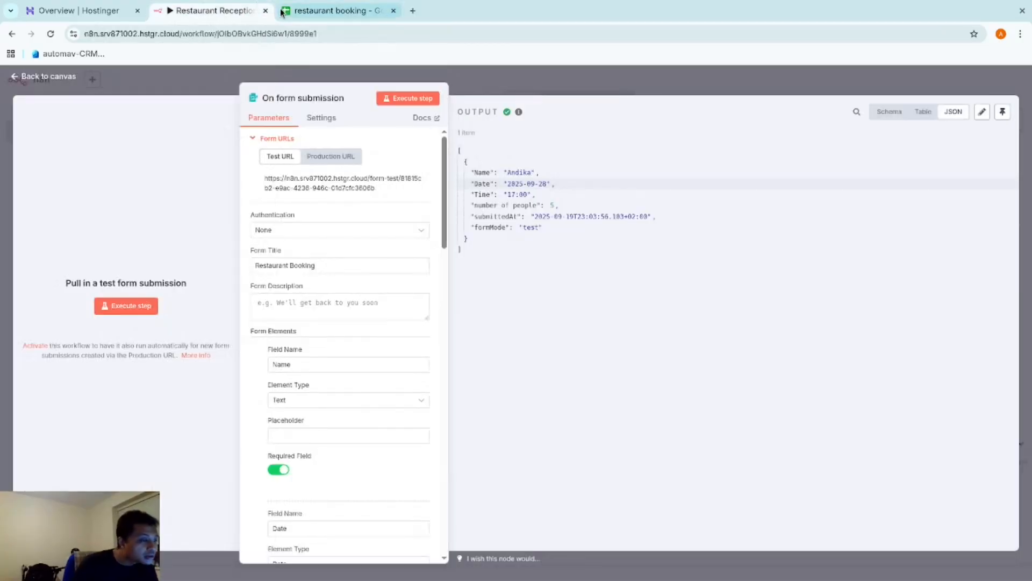
{"action": "left_click", "coordinate": [282, 12]}
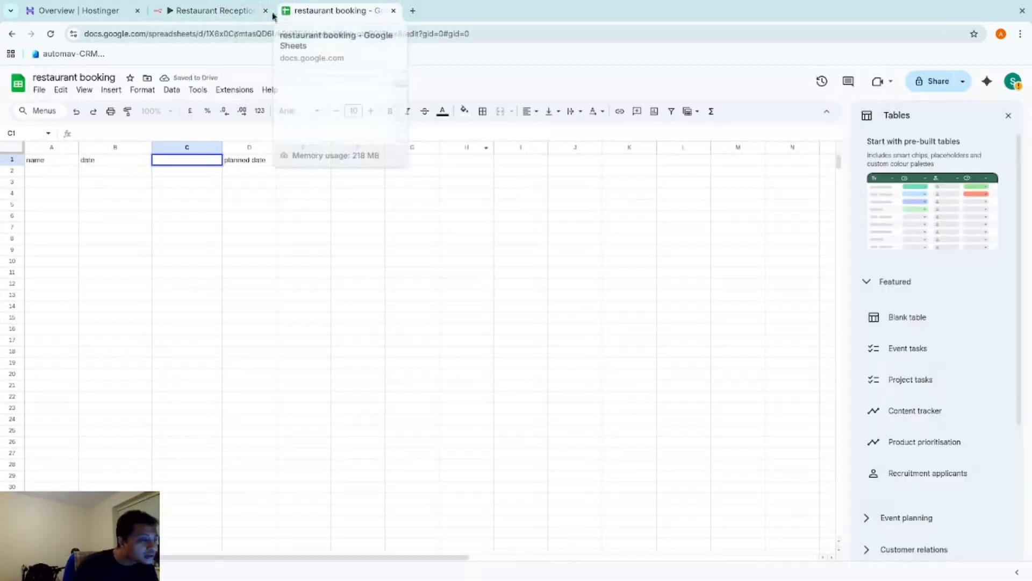
{"action": "left_click", "coordinate": [254, 162]}
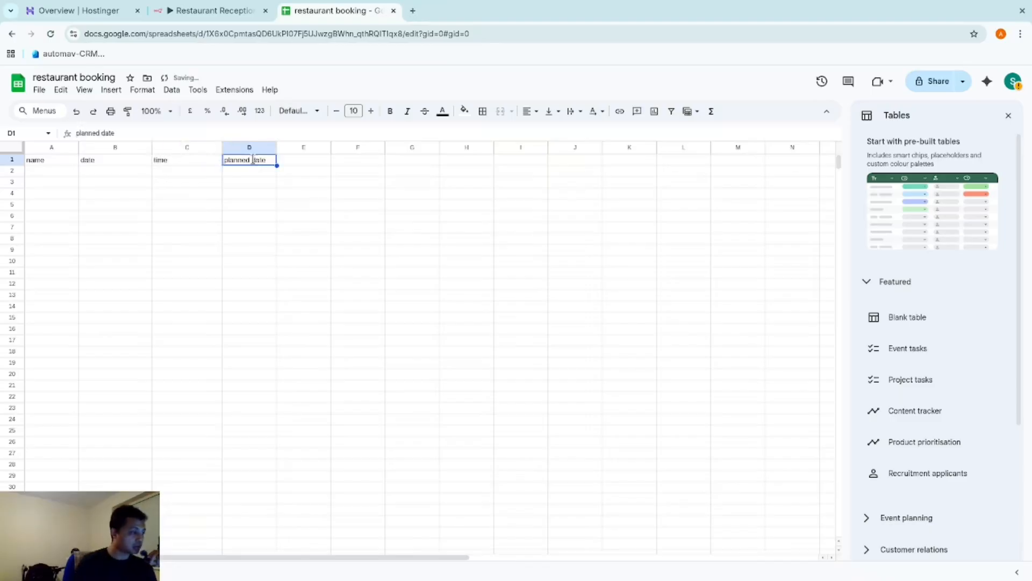
{"action": "key", "text": "Return"}
{"action": "key", "text": "BackSpace"}
{"action": "key", "text": "BackSpace"}
{"action": "key", "text": "BackSpace"}
{"action": "key", "text": "BackSpace"}
{"action": "key", "text": "BackSpace"}
{"action": "key", "text": "BackSpace"}
{"action": "key", "text": "BackSpace"}
{"action": "key", "text": "BackSpace"}
{"action": "key", "text": "BackSpace"}
{"action": "key", "text": "BackSpace"}
{"action": "key", "text": "BackSpace"}
{"action": "key", "text": "BackSpace"}
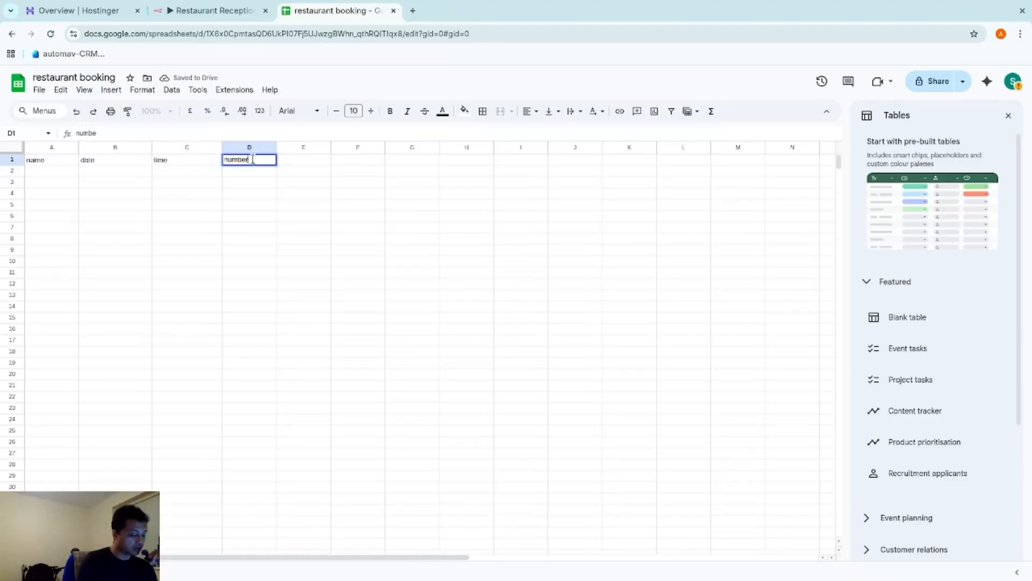
{"action": "type", "text": "number of people"}
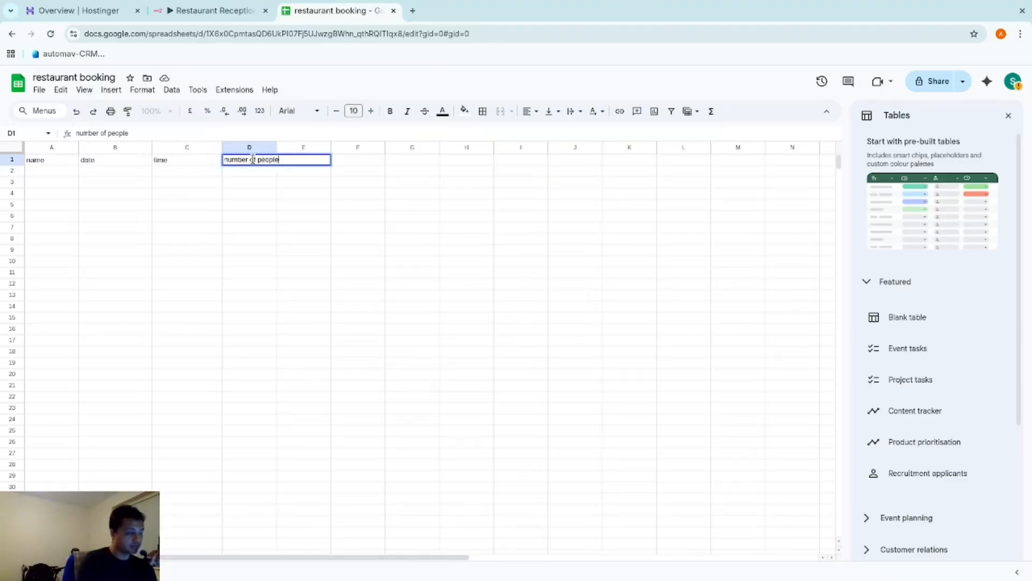
{"action": "left_click", "coordinate": [244, 178]}
{"action": "left_click", "coordinate": [241, 161]}
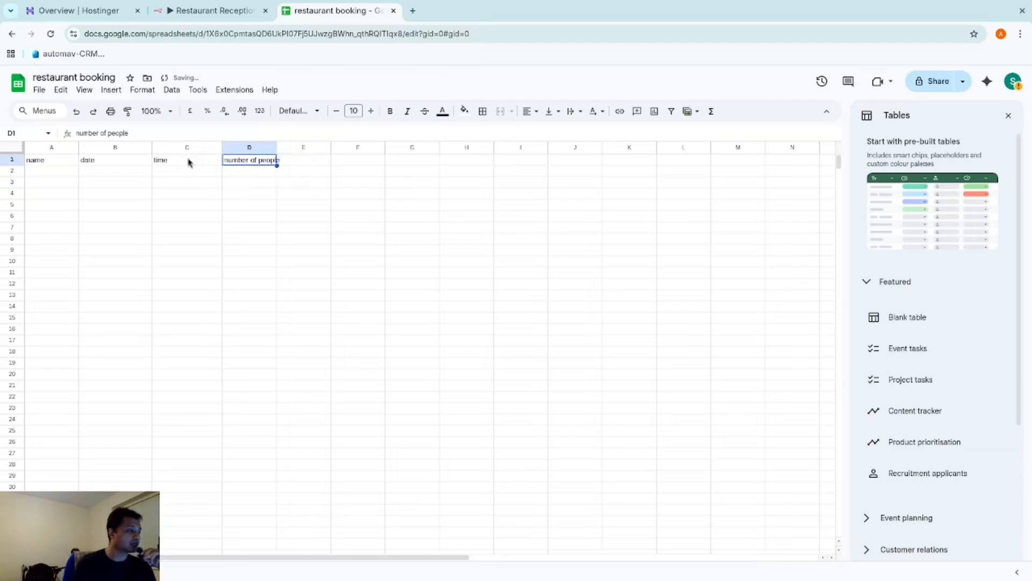
{"action": "left_click", "coordinate": [57, 163]}
{"action": "left_click", "coordinate": [187, 9]}
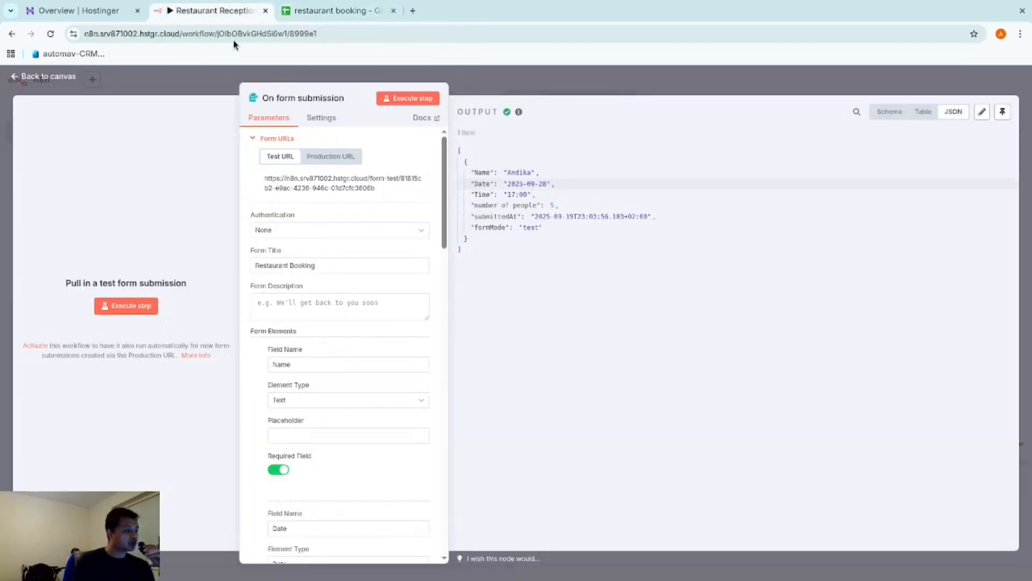
Add a Google Sheets append-row step after the On form submission trigger, found by searching 'sh'
{"action": "left_click", "coordinate": [575, 76]}
{"action": "left_click", "coordinate": [608, 256]}
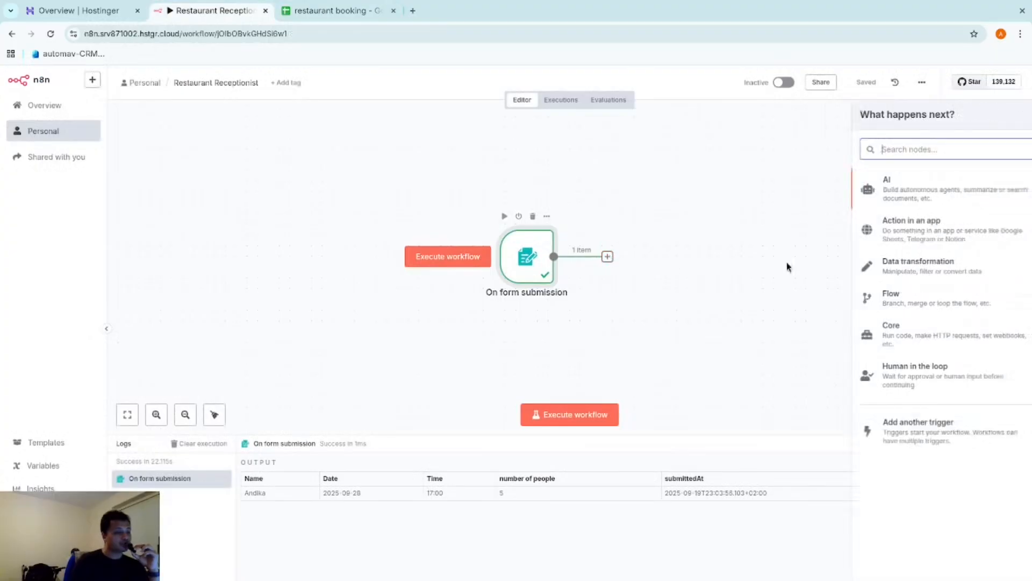
{"action": "type", "text": "sh"}
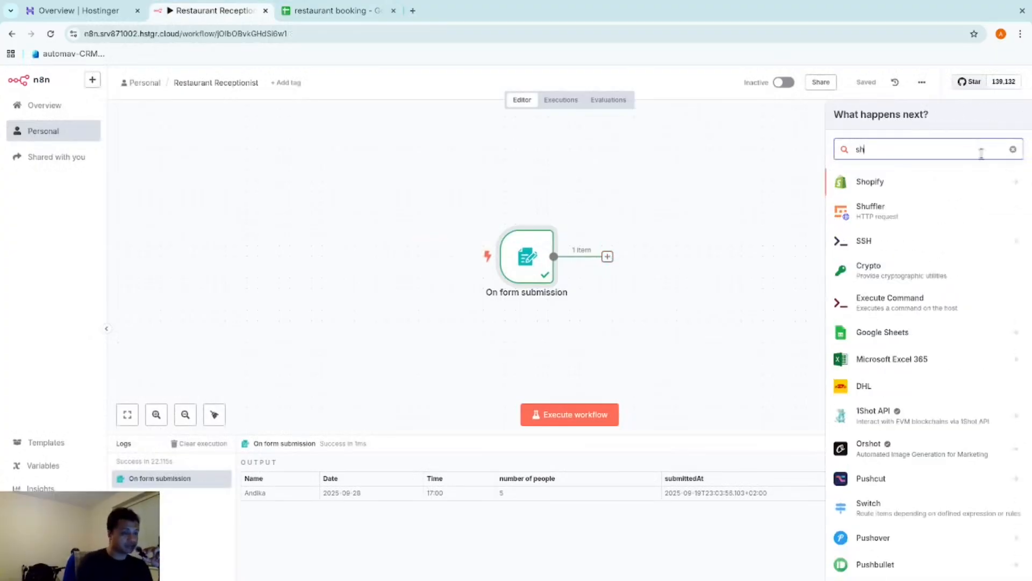
{"action": "left_click", "coordinate": [917, 336]}
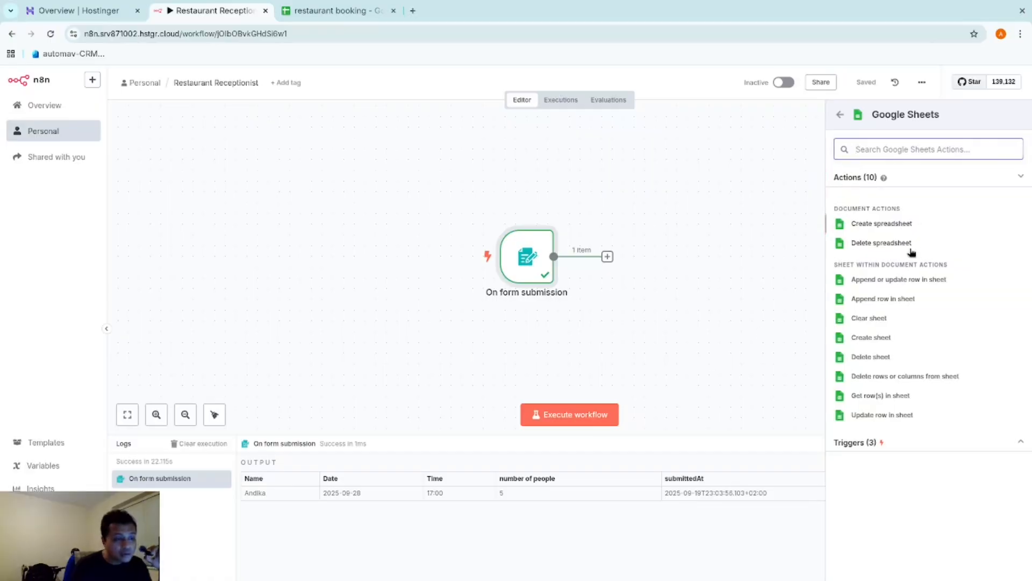
{"action": "left_click", "coordinate": [909, 302]}
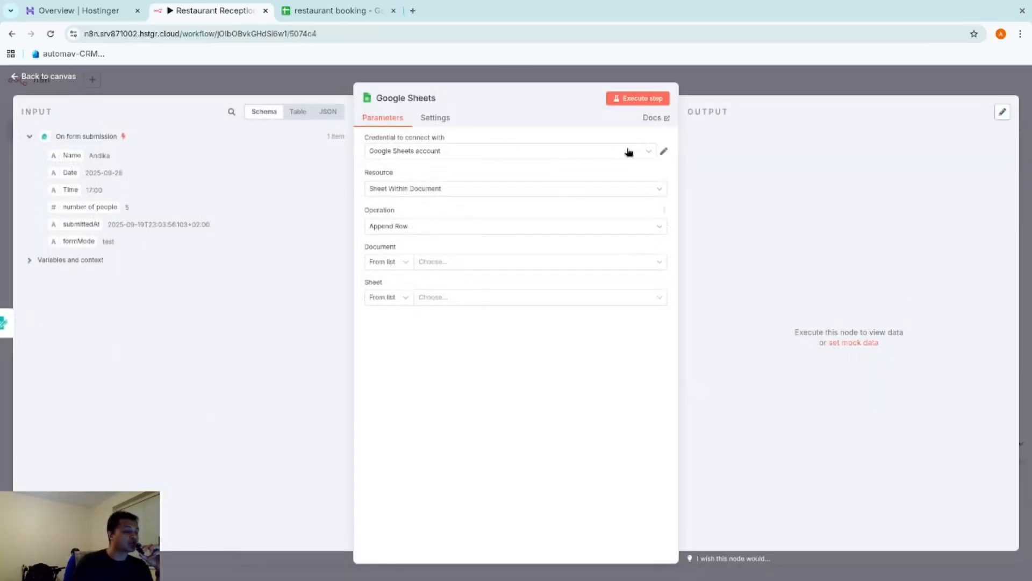
Review the Google Sheets credential, start creating a new one, and open a blank browser tab
{"action": "left_click", "coordinate": [664, 152]}
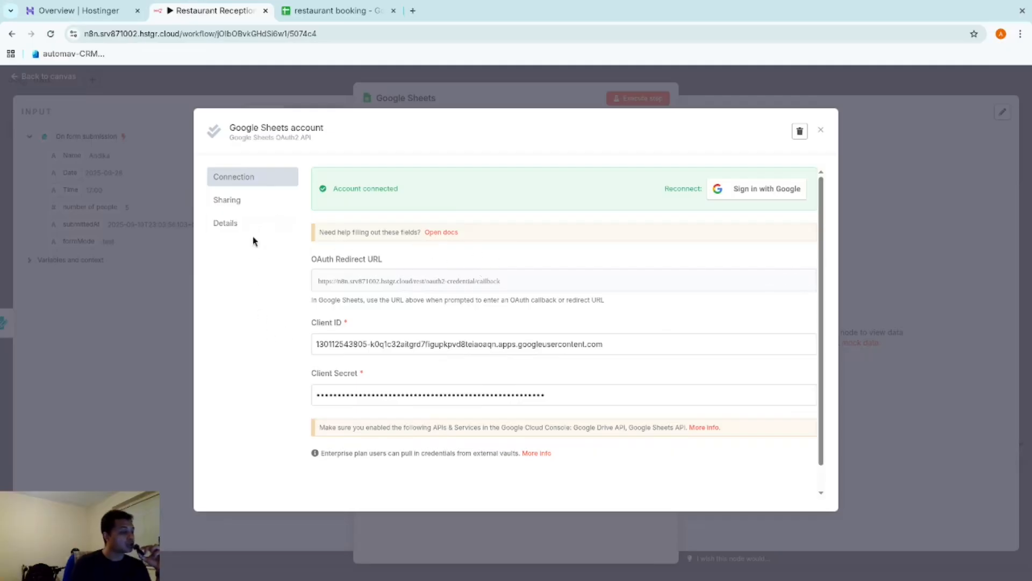
{"action": "left_click", "coordinate": [822, 131]}
{"action": "left_click", "coordinate": [665, 153]}
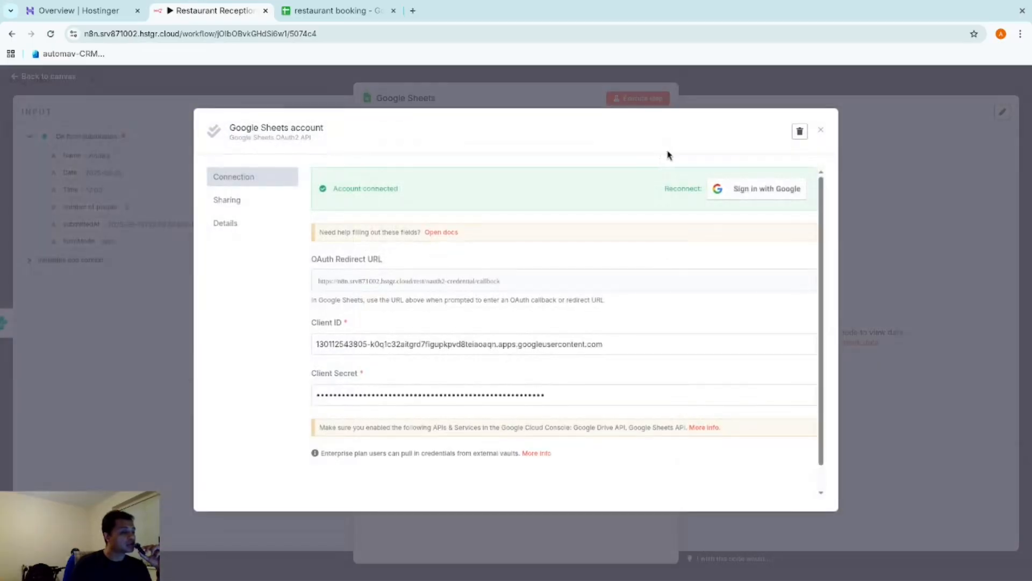
{"action": "left_click", "coordinate": [821, 130]}
{"action": "left_click", "coordinate": [605, 152]}
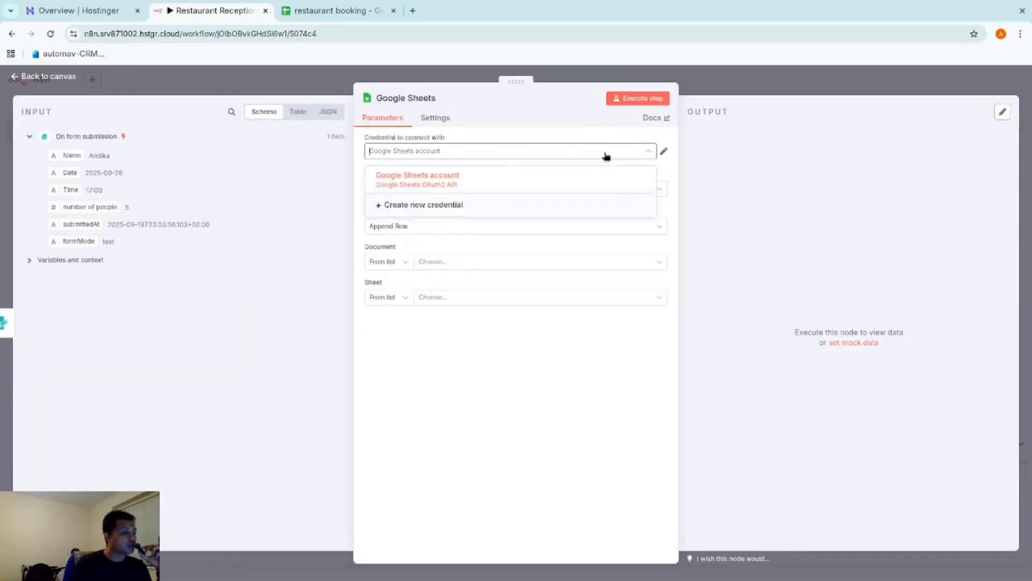
{"action": "left_click", "coordinate": [411, 209]}
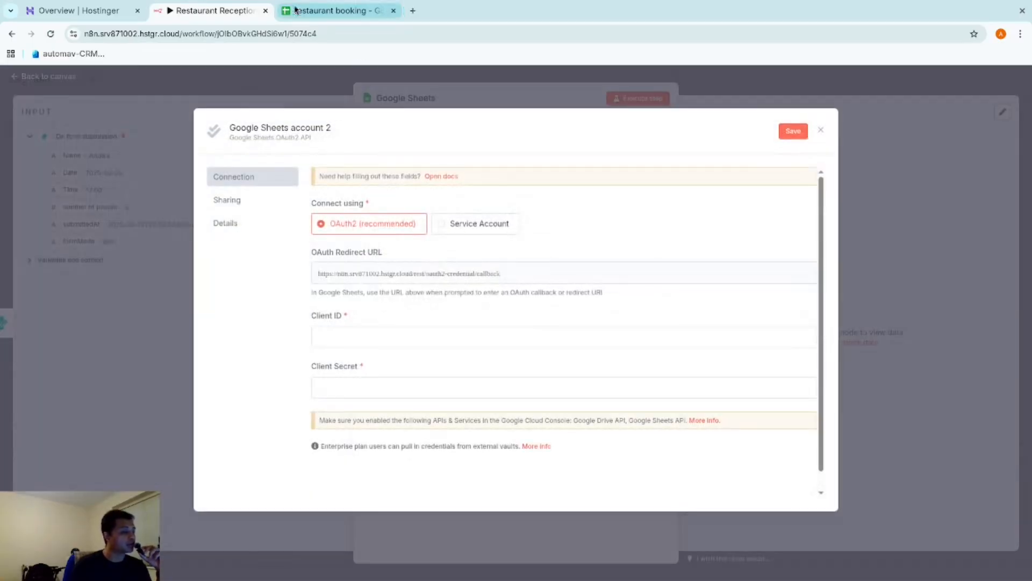
{"action": "left_click", "coordinate": [344, 11]}
{"action": "left_click", "coordinate": [412, 10]}
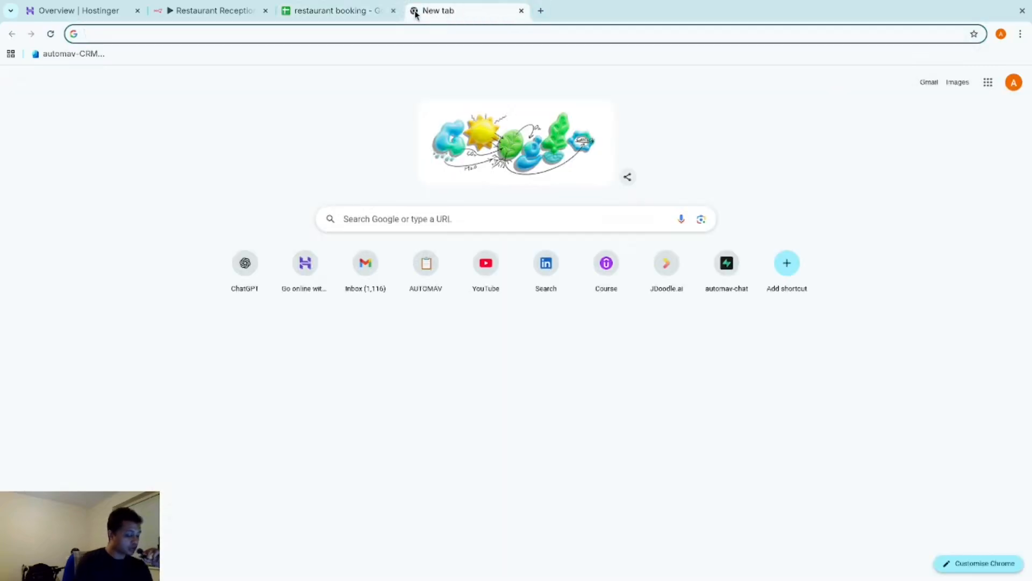
Try loading cloud.google, then run a Google search for 'ckoud googlke' when it fails
{"action": "type", "text": "g"}
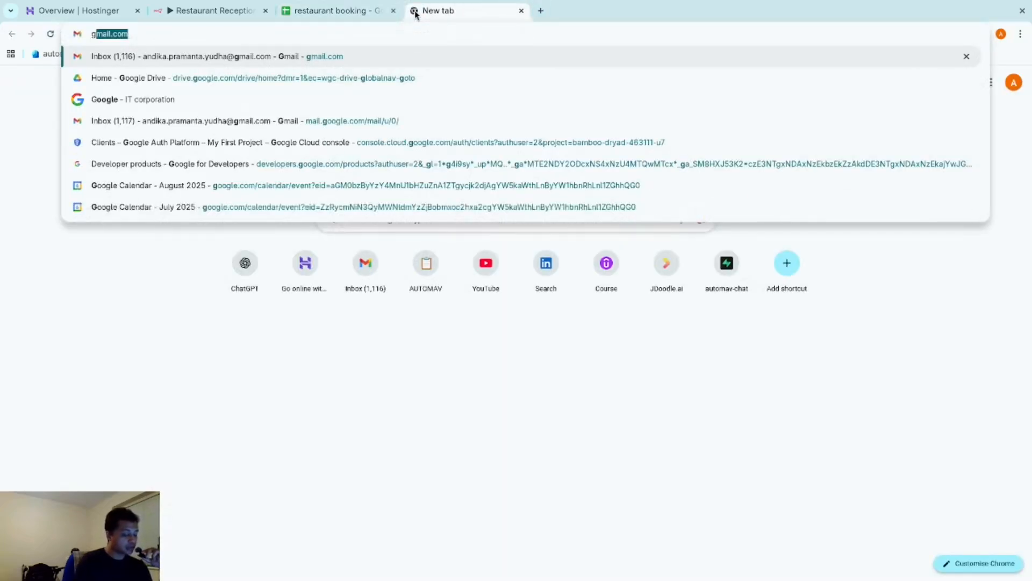
{"action": "key", "text": "BackSpace"}
{"action": "type", "text": "clo"}
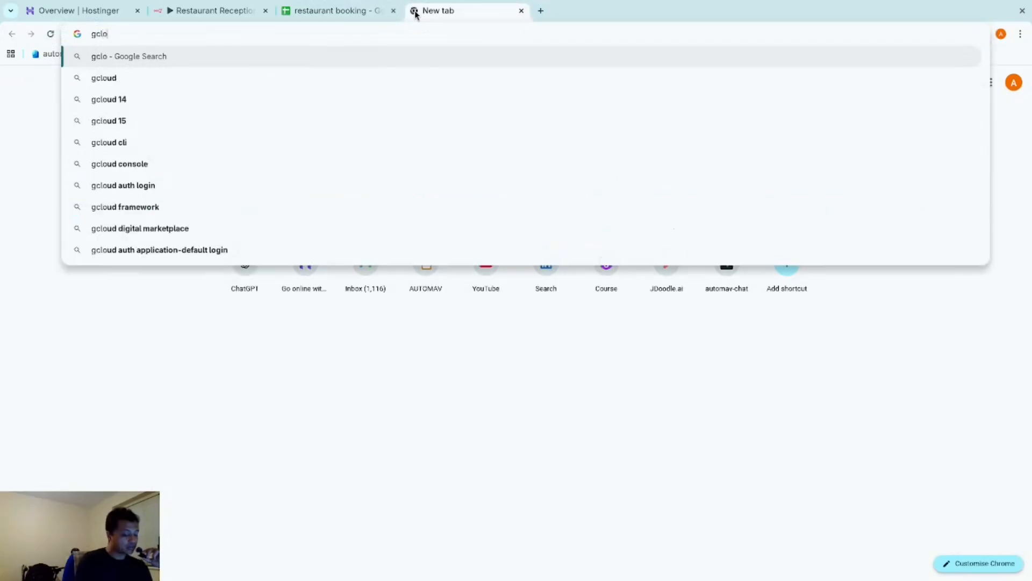
{"action": "type", "text": "ud."}
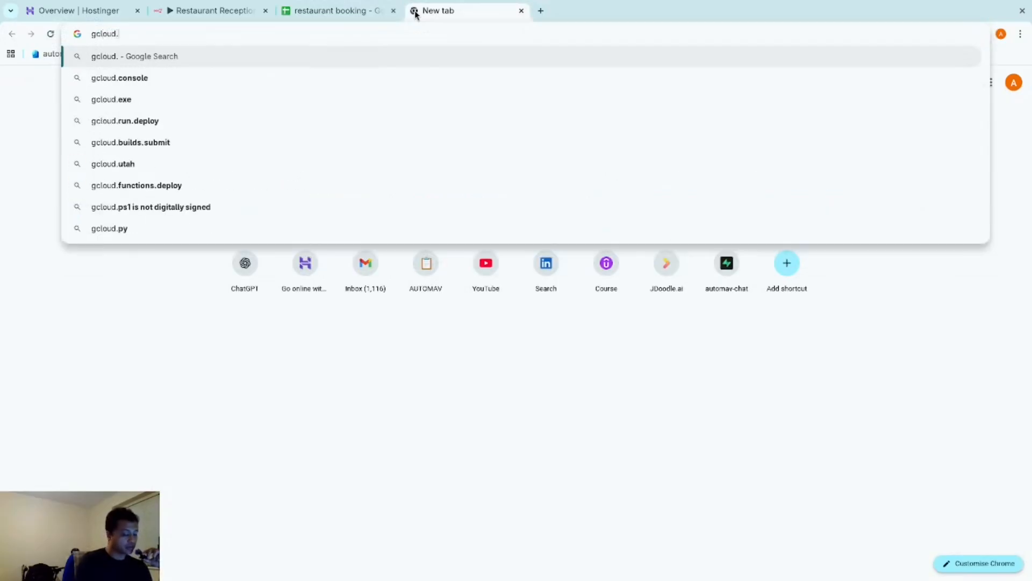
{"action": "type", "text": "goo"}
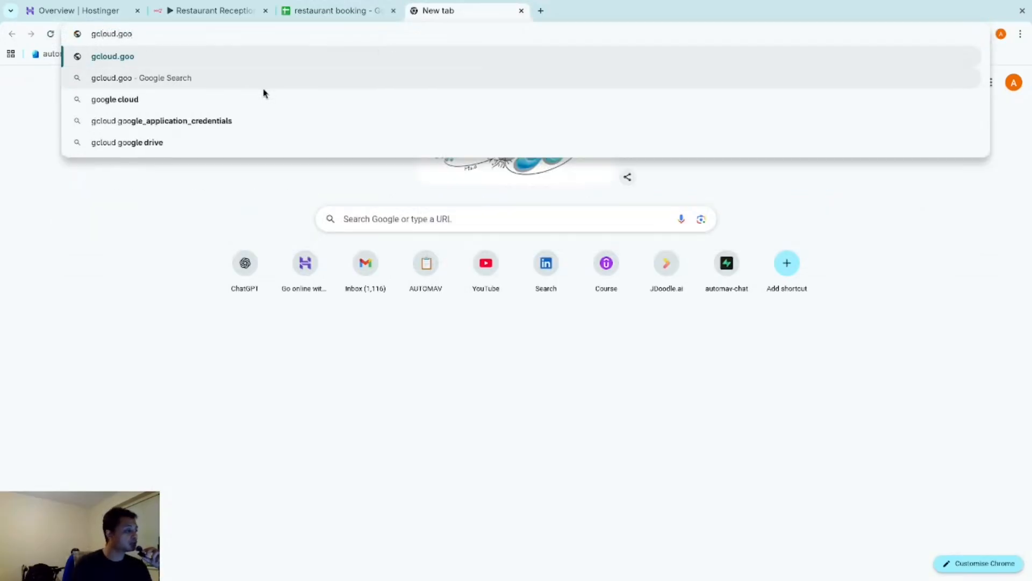
{"action": "type", "text": "gle"}
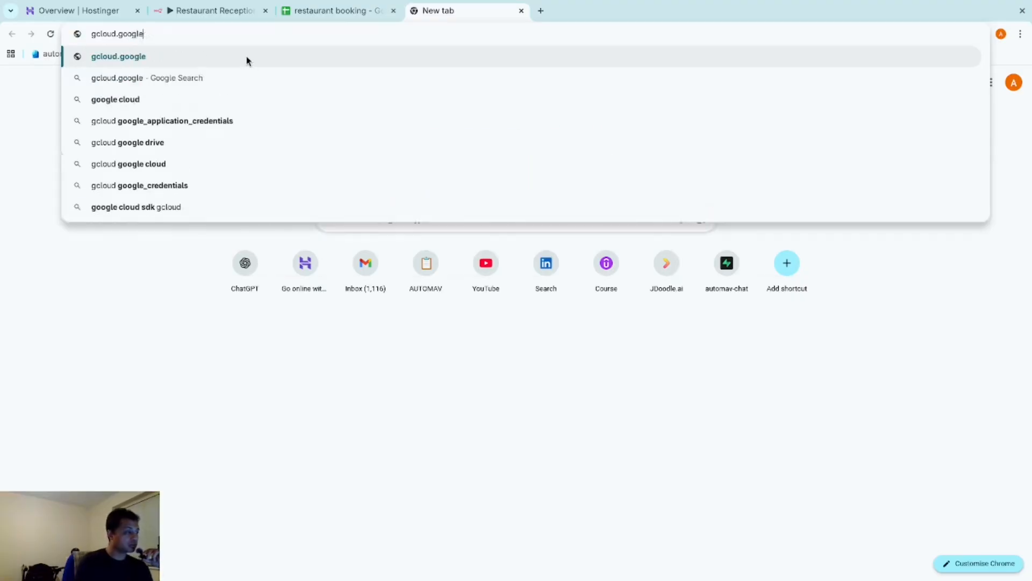
{"action": "key", "text": "Return"}
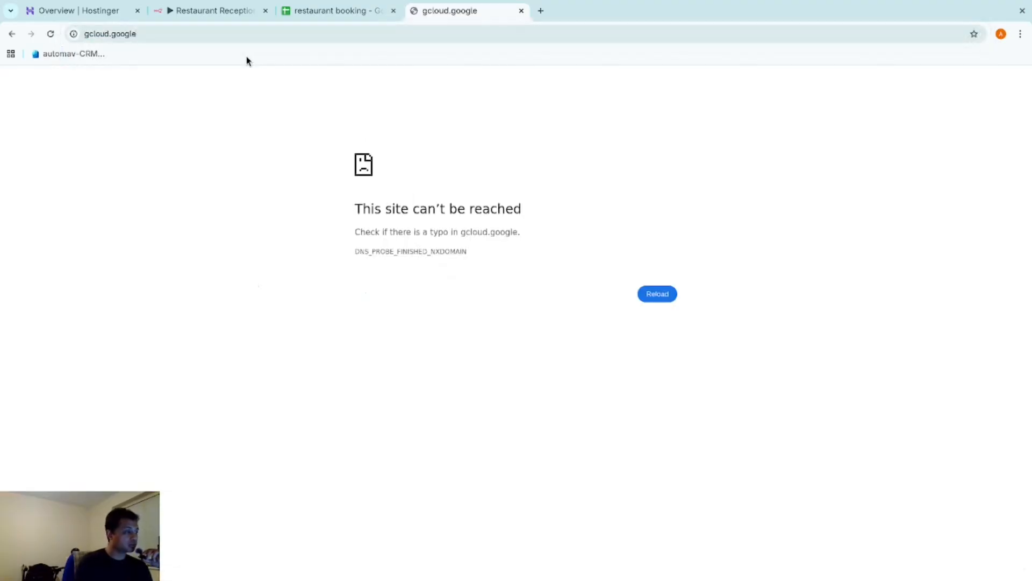
{"action": "left_click", "coordinate": [163, 34]}
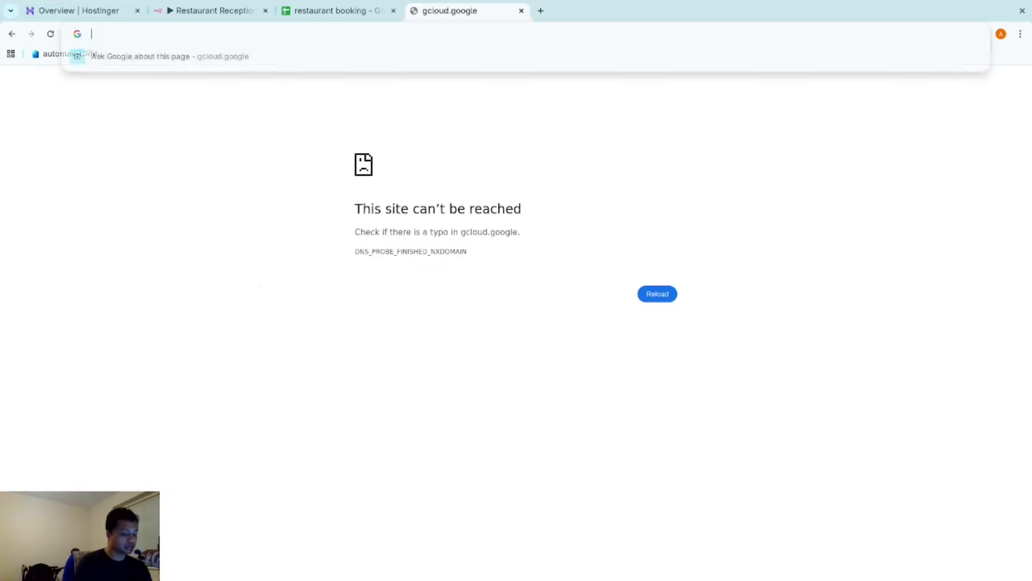
{"action": "type", "text": "ckoud googlke"}
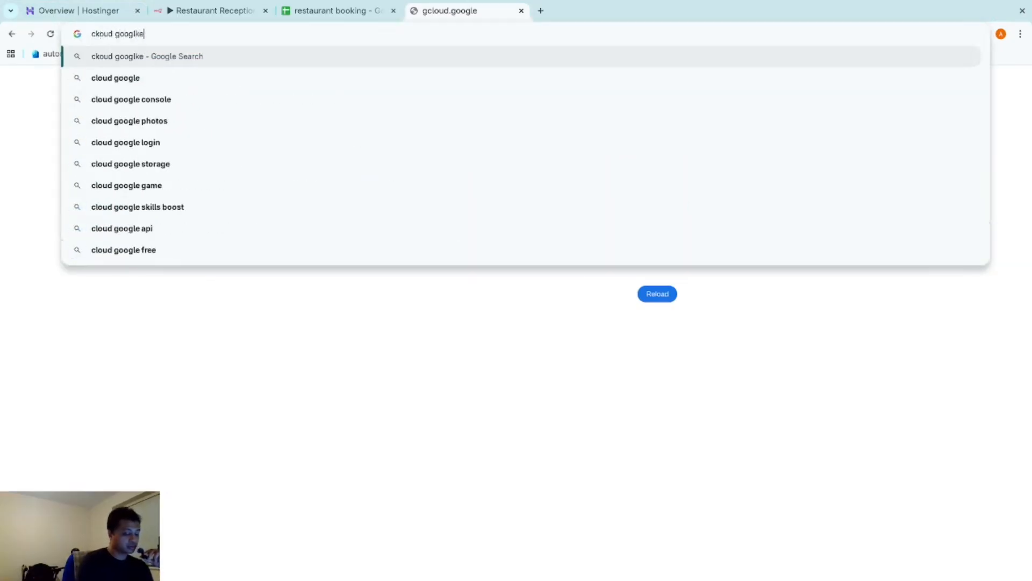
{"action": "key", "text": "Return"}
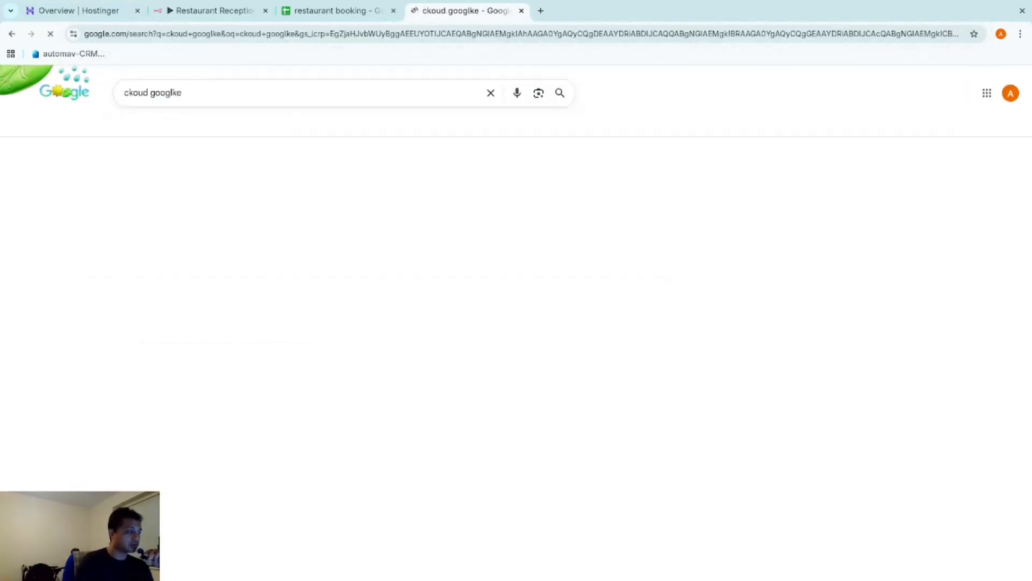
Open Google Cloud from the results and go to the console's APIs and services dashboard
{"action": "left_click", "coordinate": [175, 226]}
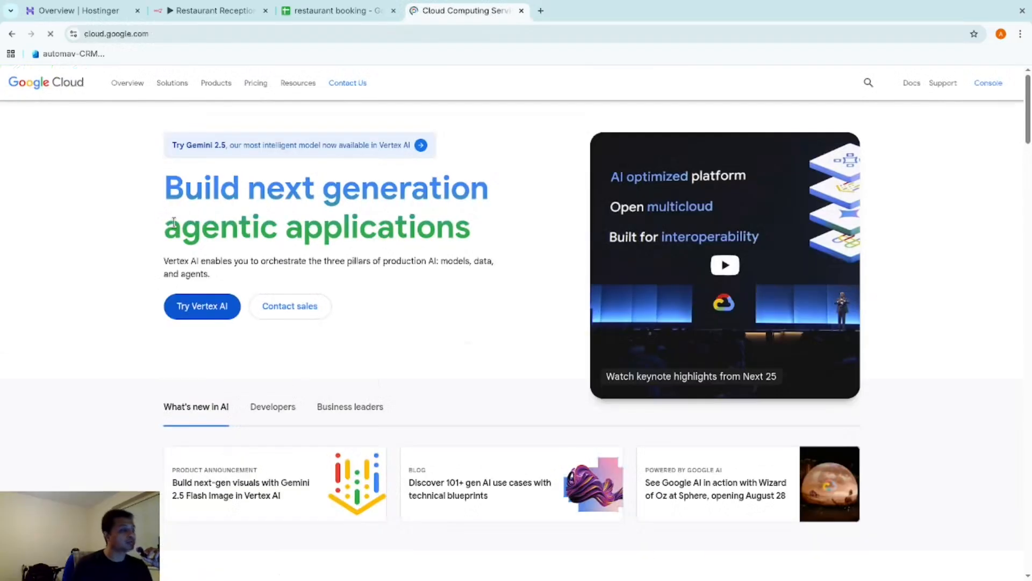
{"action": "scroll", "coordinate": [407, 369], "scroll_direction": "down", "scroll_amount": 4}
{"action": "scroll", "coordinate": [408, 369], "scroll_direction": "up", "scroll_amount": 4}
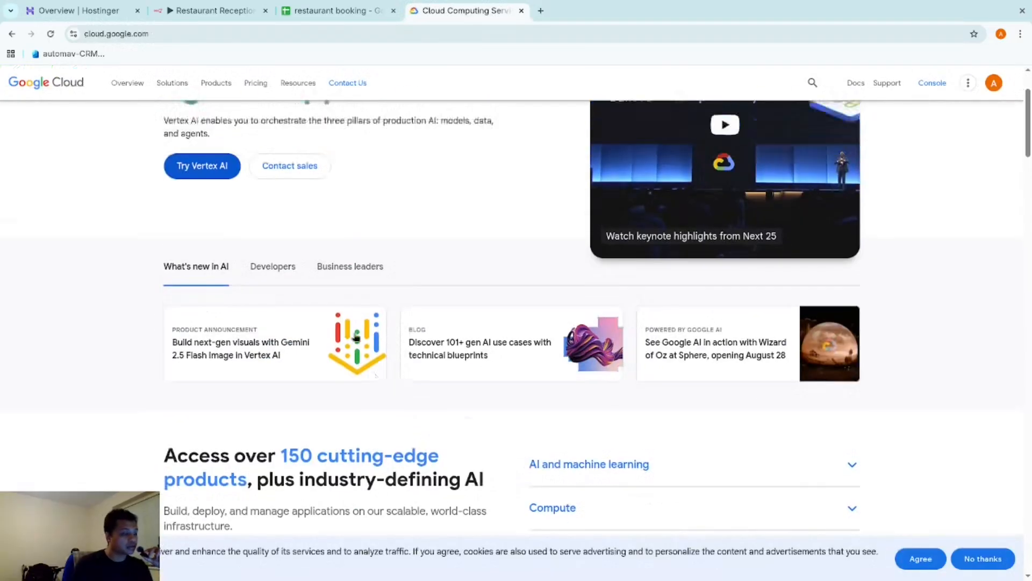
{"action": "left_click", "coordinate": [918, 84]}
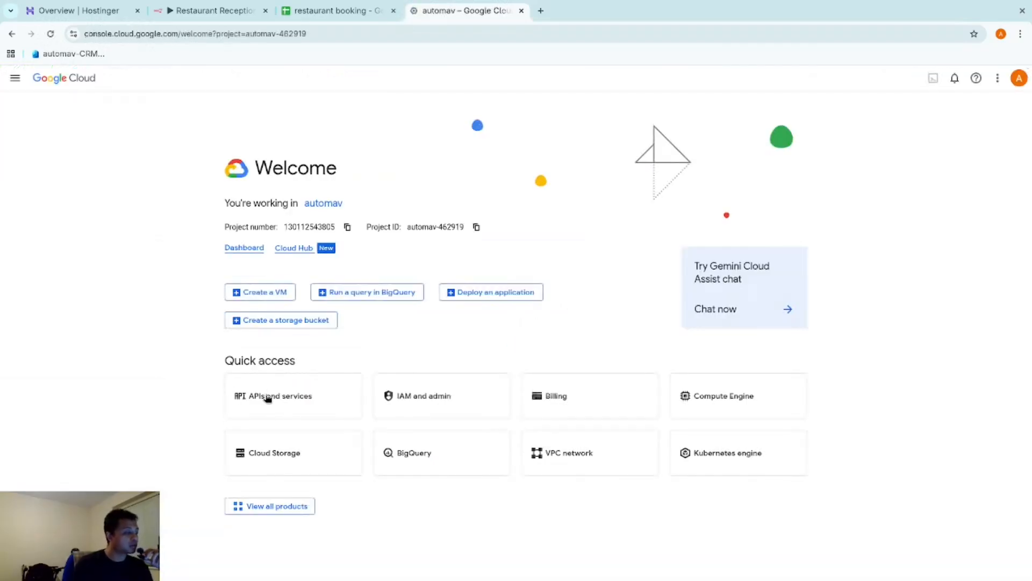
{"action": "left_click", "coordinate": [272, 398]}
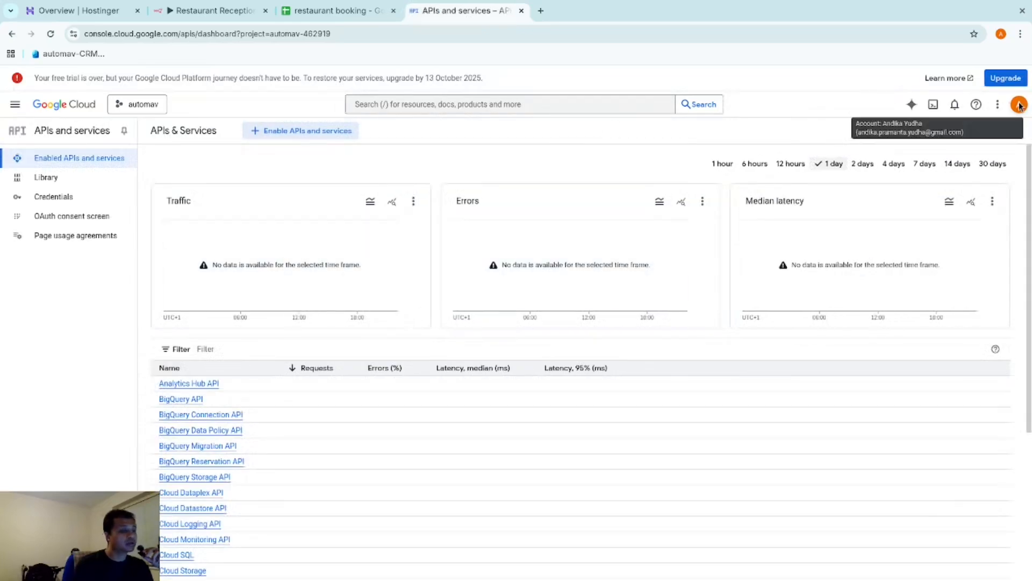
Switch the console to the other Google account and close the old account's tab
{"action": "left_click", "coordinate": [1019, 104]}
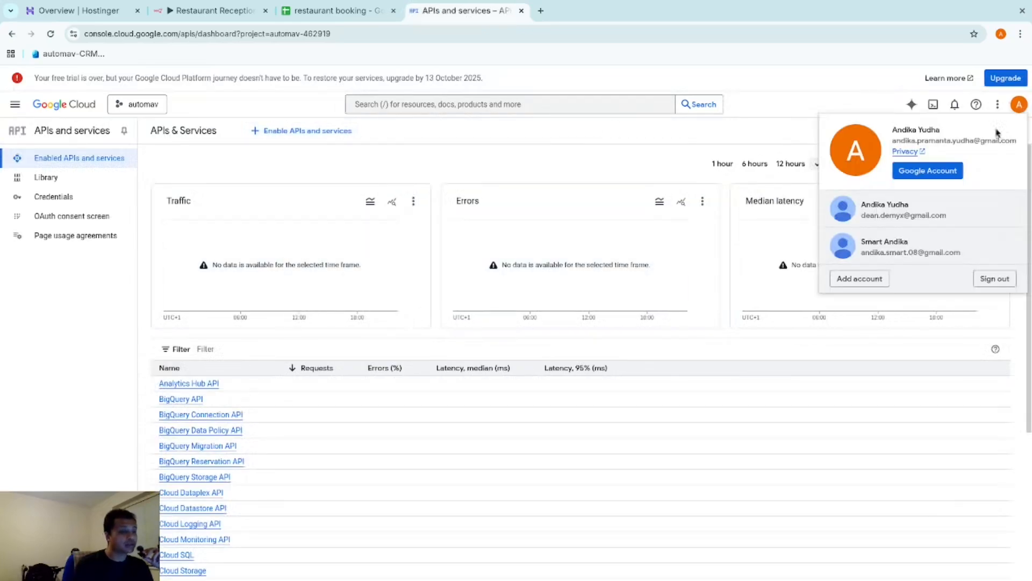
{"action": "left_click", "coordinate": [891, 250]}
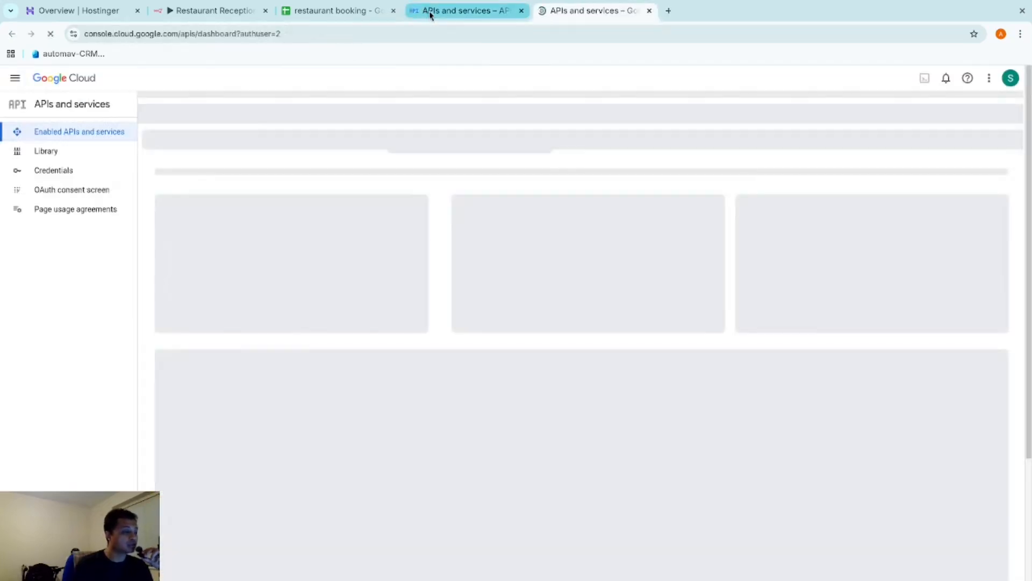
{"action": "left_click", "coordinate": [430, 14]}
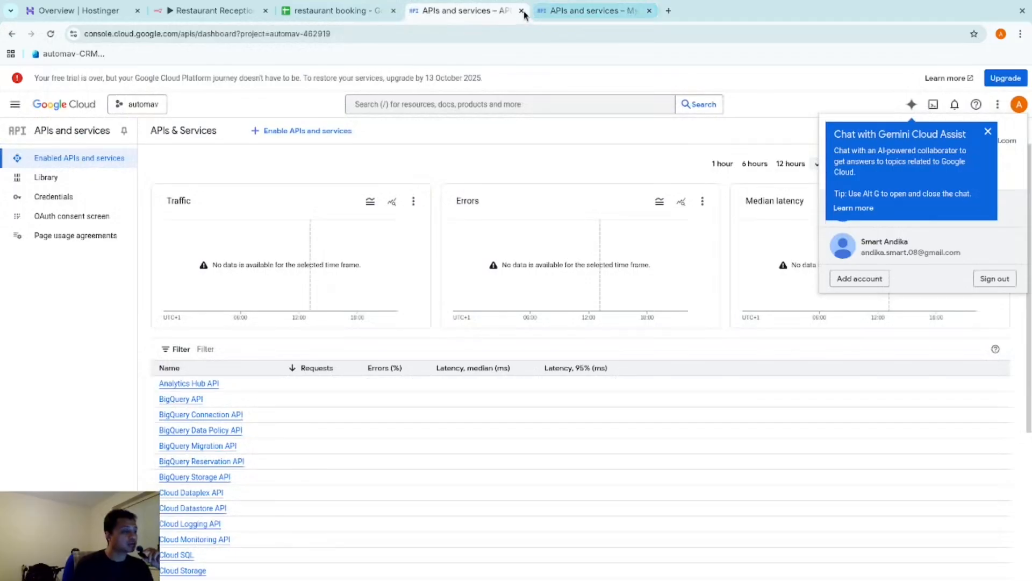
{"action": "left_click", "coordinate": [521, 10]}
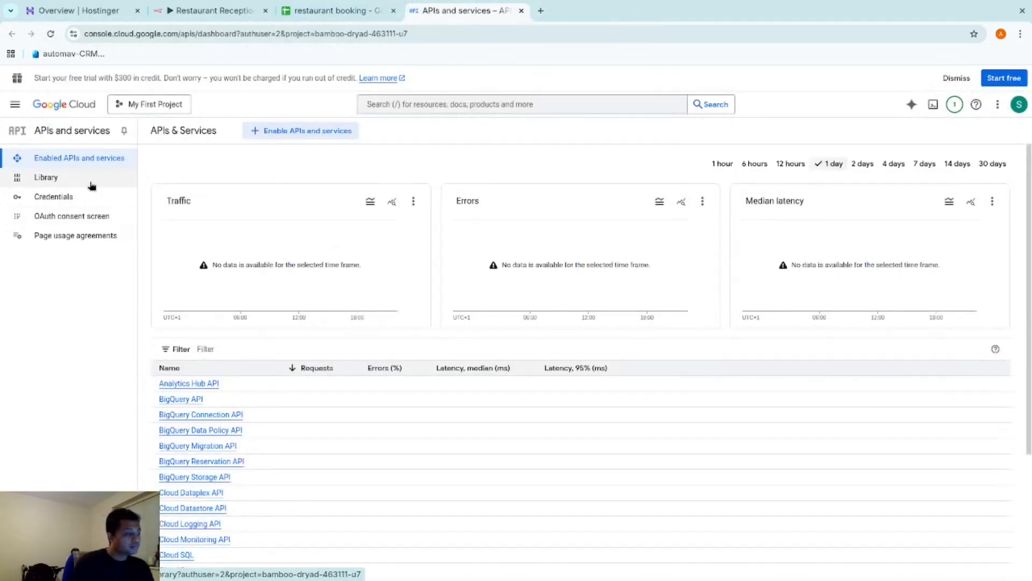
Review the OAuth consent screen, Data access scopes and OAuth Clients pages
{"action": "left_click", "coordinate": [92, 217]}
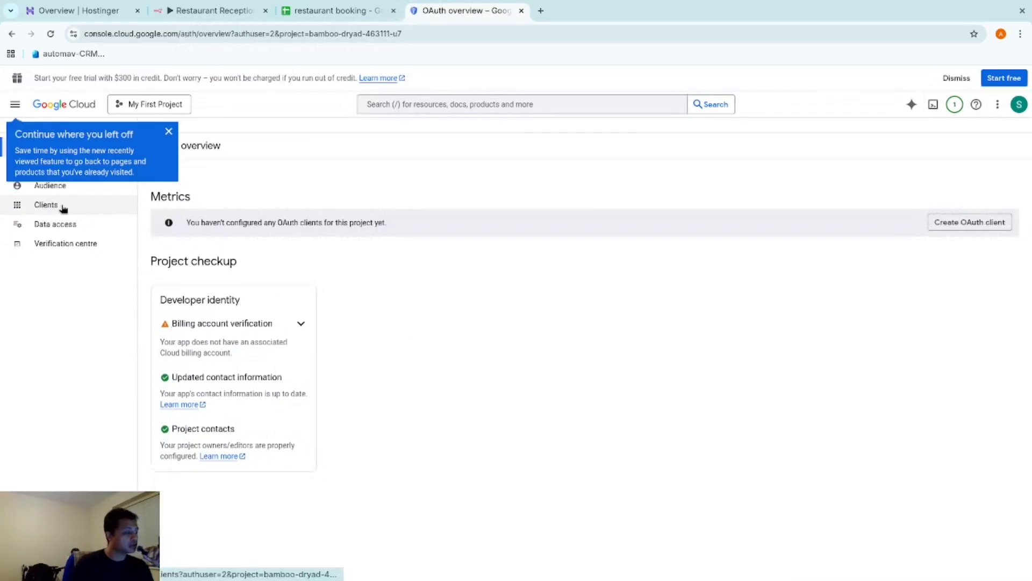
{"action": "left_click", "coordinate": [169, 133]}
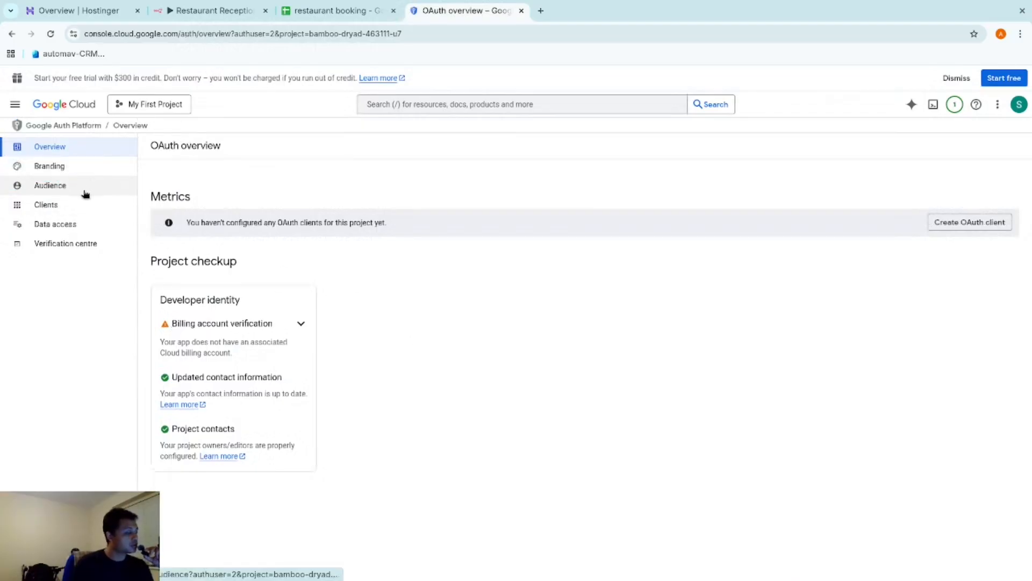
{"action": "left_click", "coordinate": [87, 225]}
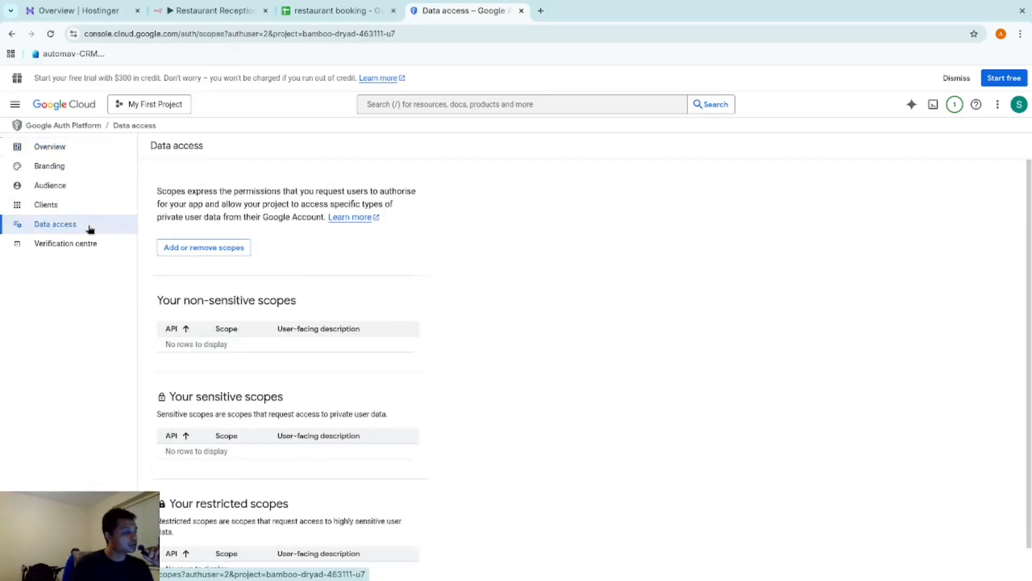
{"action": "scroll", "coordinate": [378, 392], "scroll_direction": "down", "scroll_amount": 1}
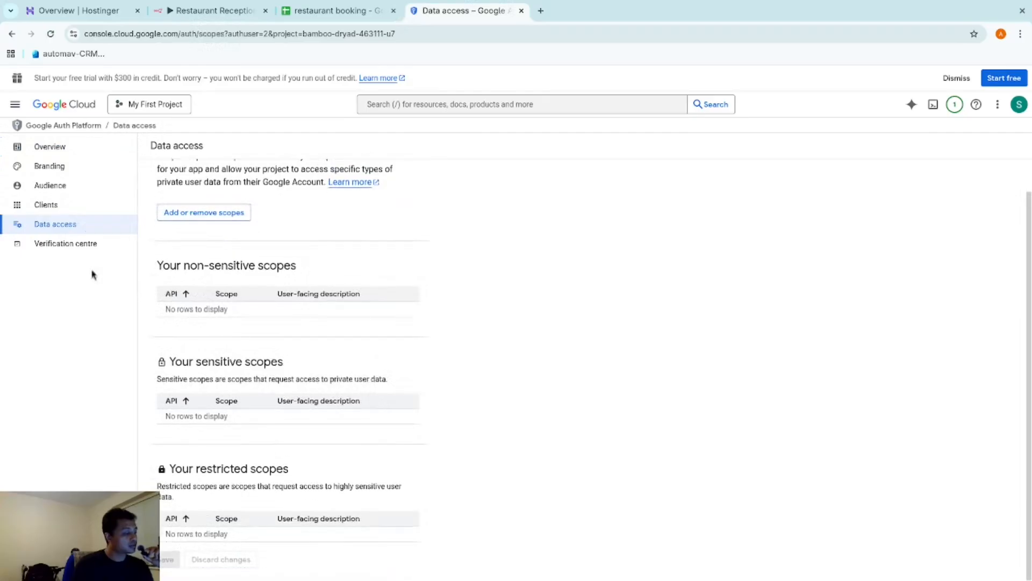
{"action": "left_click", "coordinate": [80, 209]}
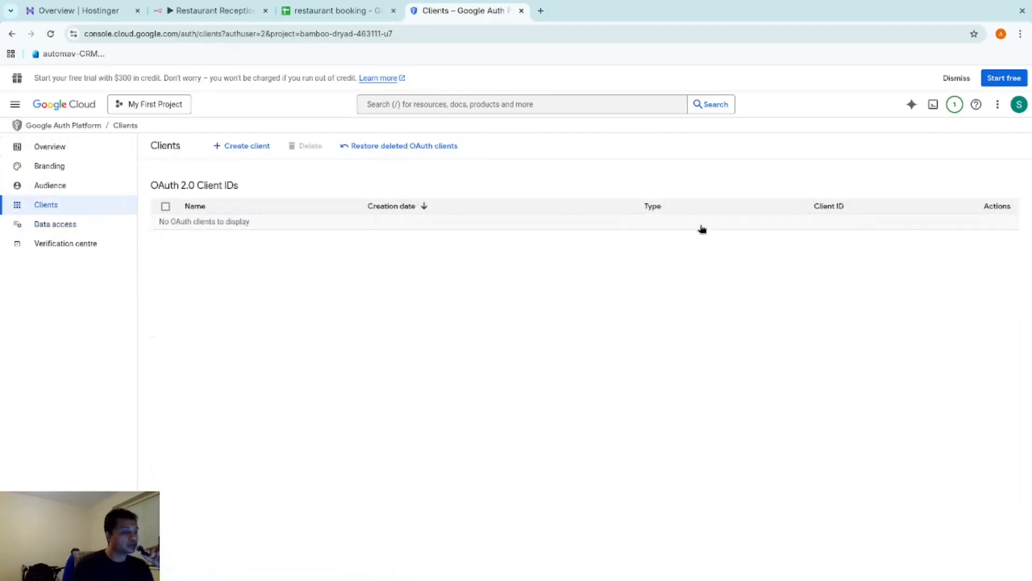
Start a Web application OAuth client, then abandon it for the console welcome page
{"action": "left_click", "coordinate": [225, 148]}
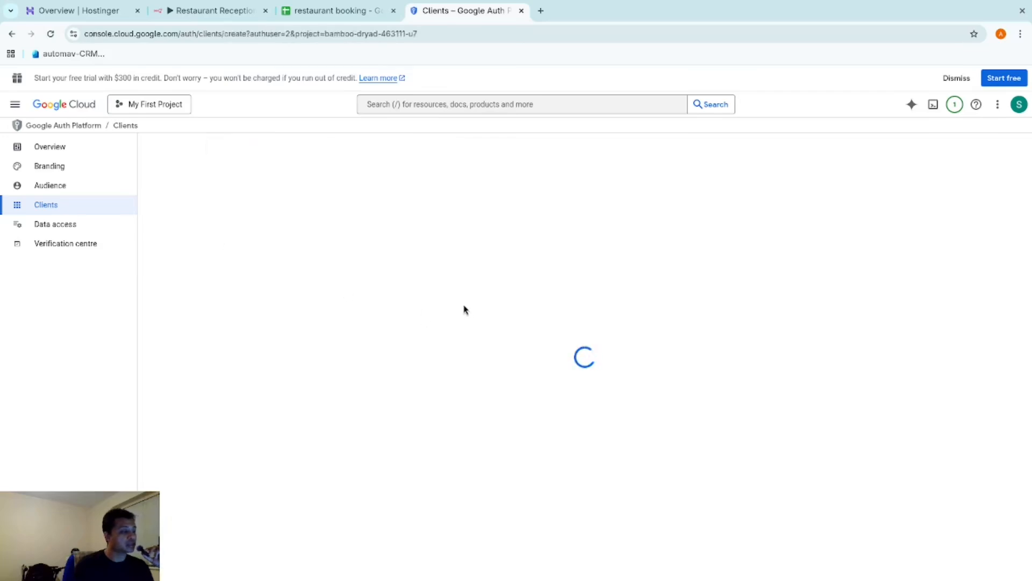
{"action": "left_click", "coordinate": [323, 232]}
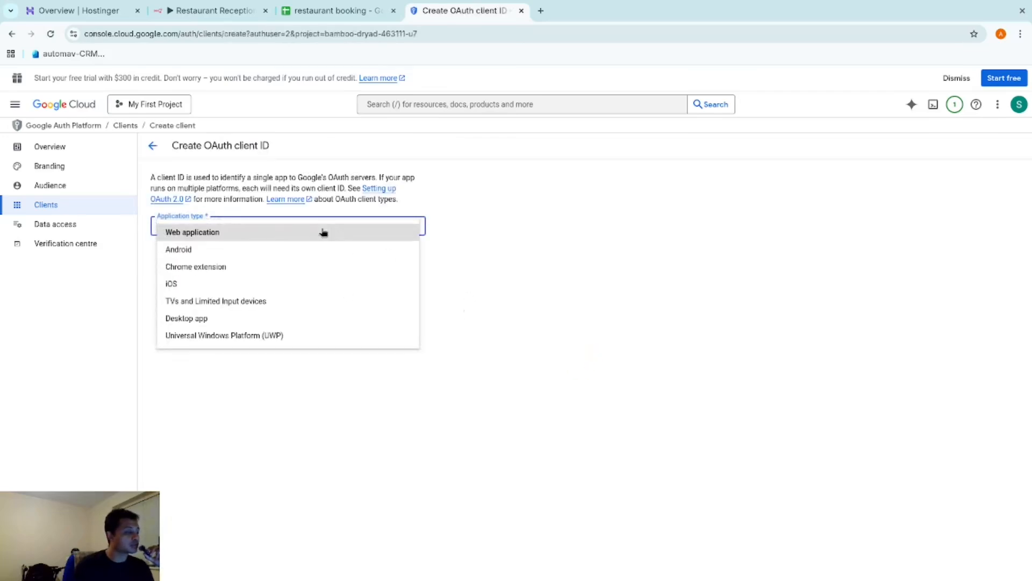
{"action": "left_click", "coordinate": [253, 231]}
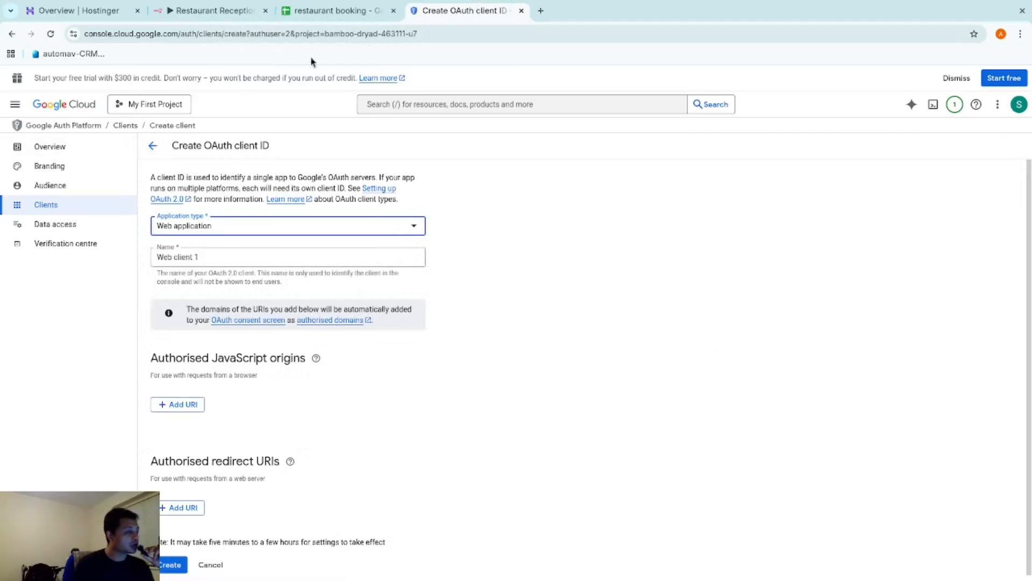
{"action": "left_click", "coordinate": [58, 106]}
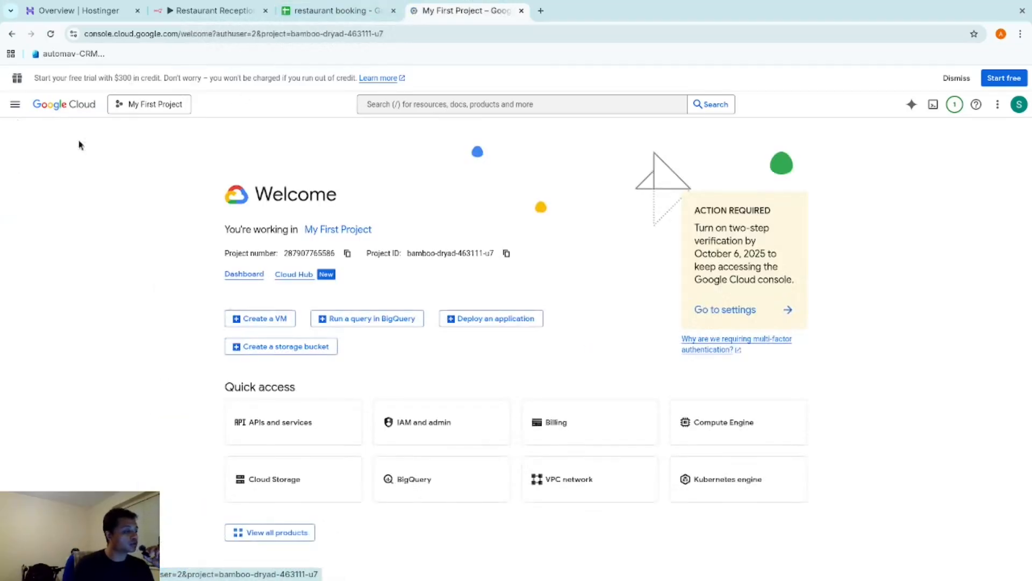
Search Cloud resources for 'sheet', open Google Sheets API and enable it
{"action": "left_click", "coordinate": [290, 434]}
{"action": "left_click", "coordinate": [431, 105]}
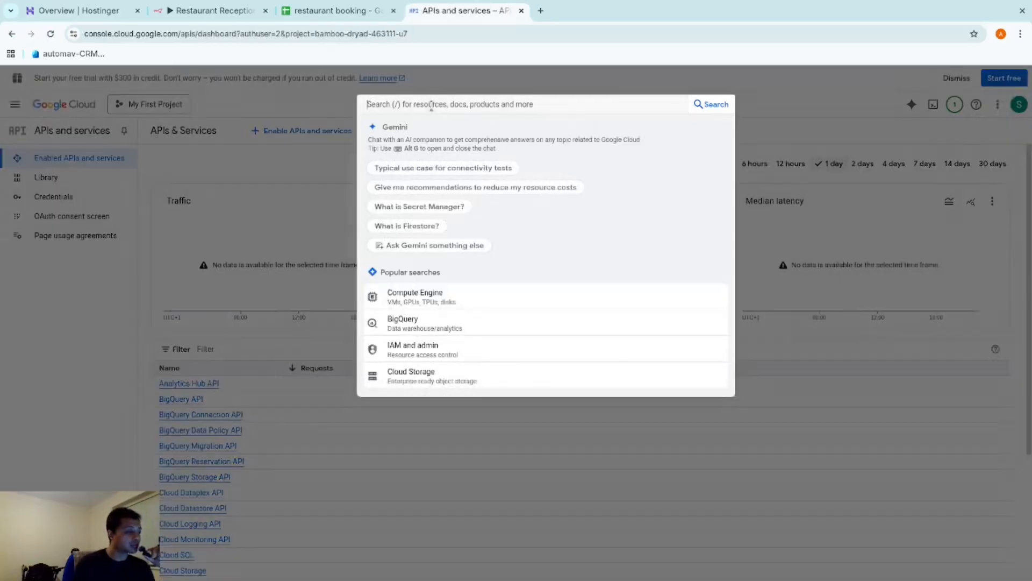
{"action": "type", "text": "sheet"}
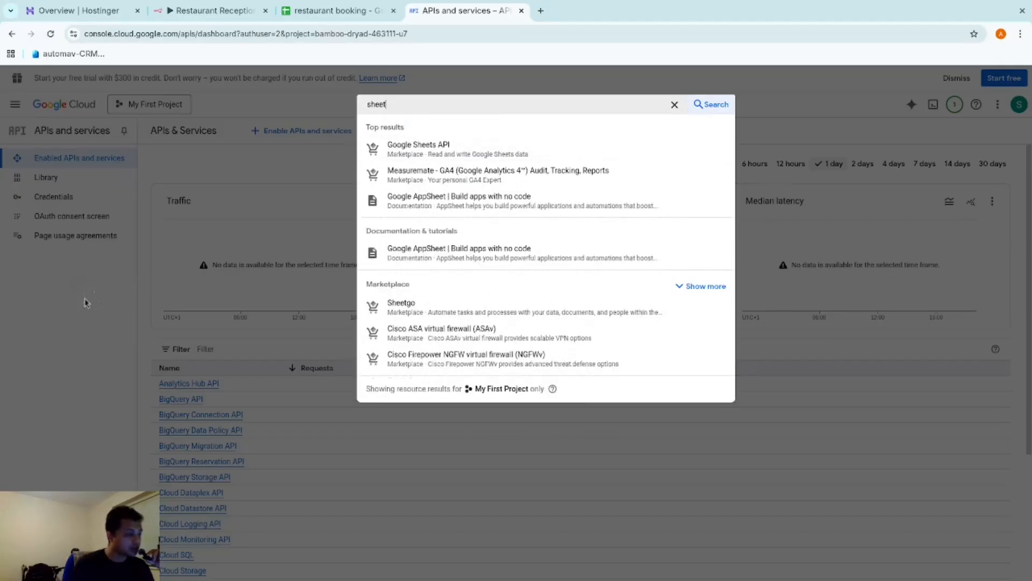
{"action": "left_click", "coordinate": [85, 302]}
{"action": "left_click", "coordinate": [61, 110]}
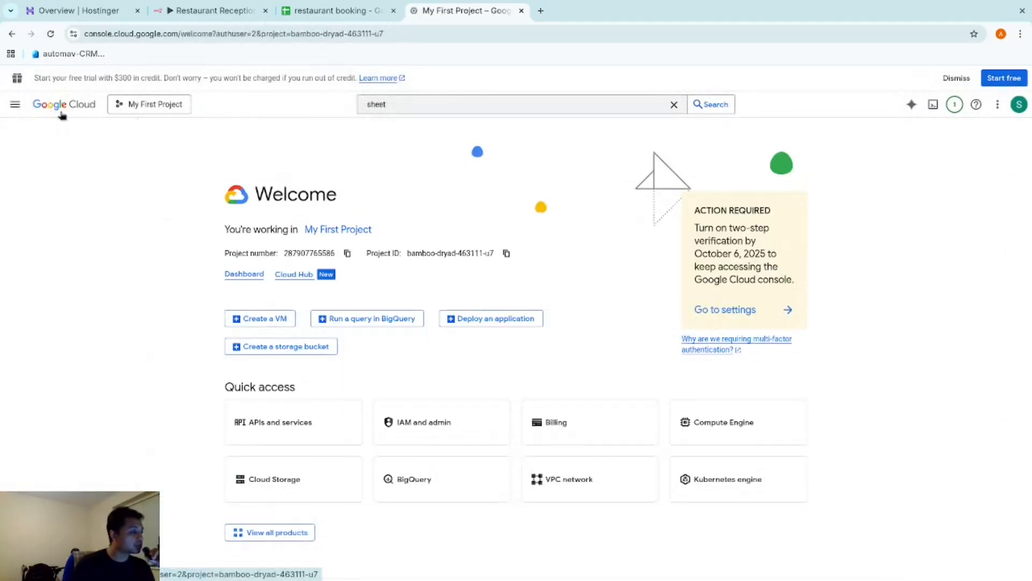
{"action": "left_click", "coordinate": [421, 108]}
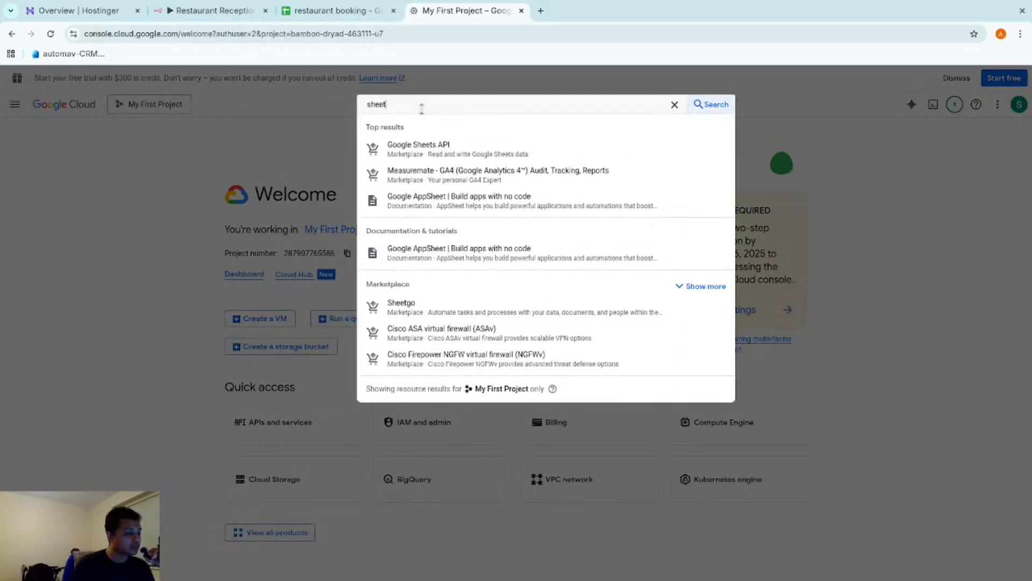
{"action": "left_click", "coordinate": [425, 148]}
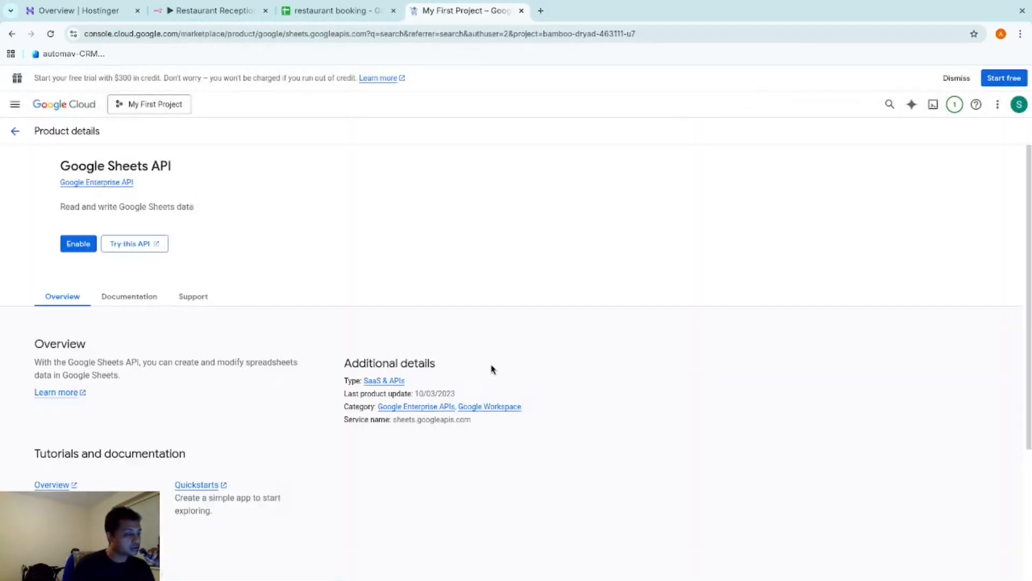
{"action": "left_click", "coordinate": [123, 245]}
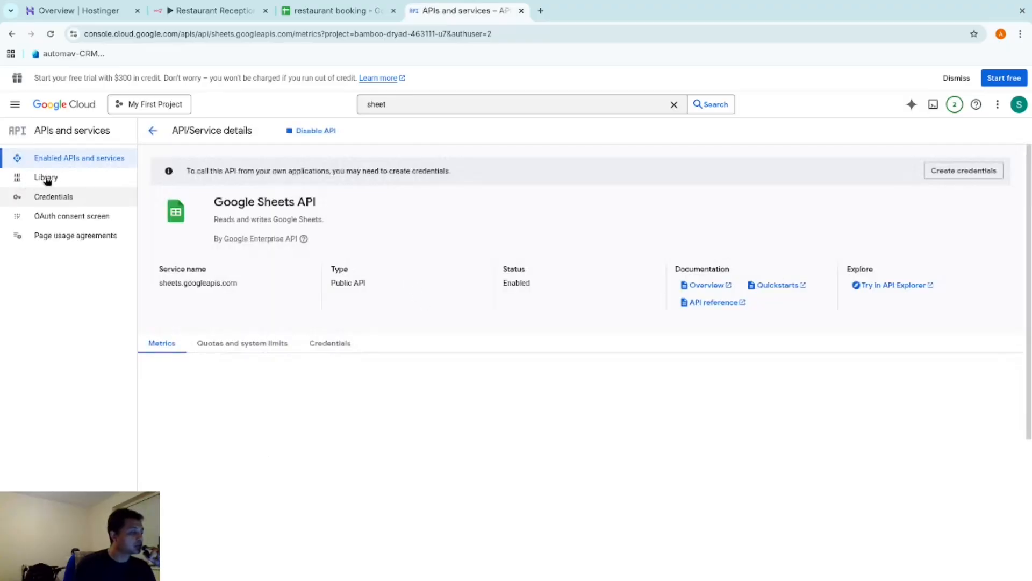
Start a Web application OAuth client ID named Sheet and add a redirect URI entry
{"action": "left_click", "coordinate": [51, 197]}
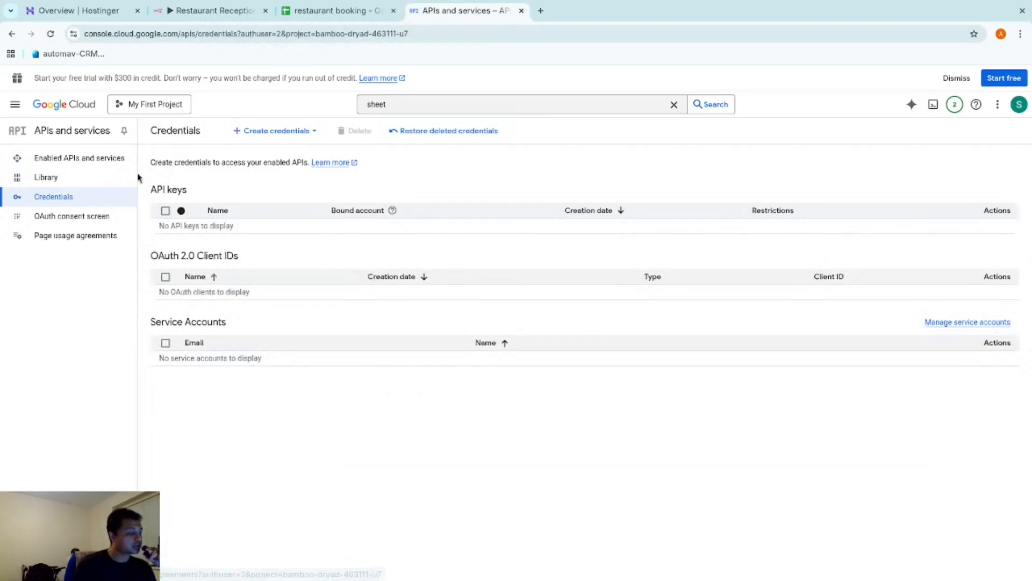
{"action": "left_click", "coordinate": [291, 133]}
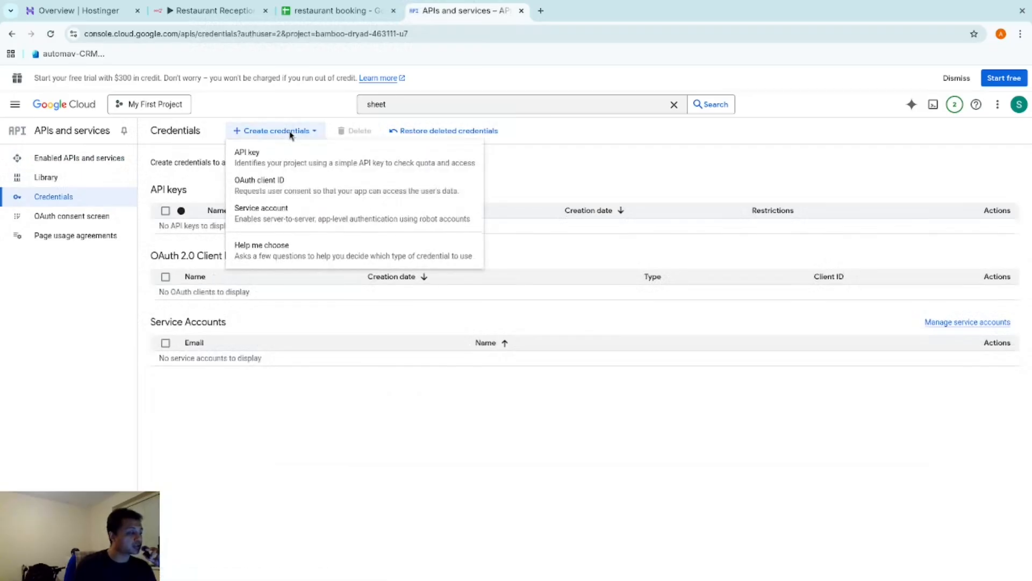
{"action": "left_click", "coordinate": [304, 187]}
{"action": "left_click", "coordinate": [260, 234]}
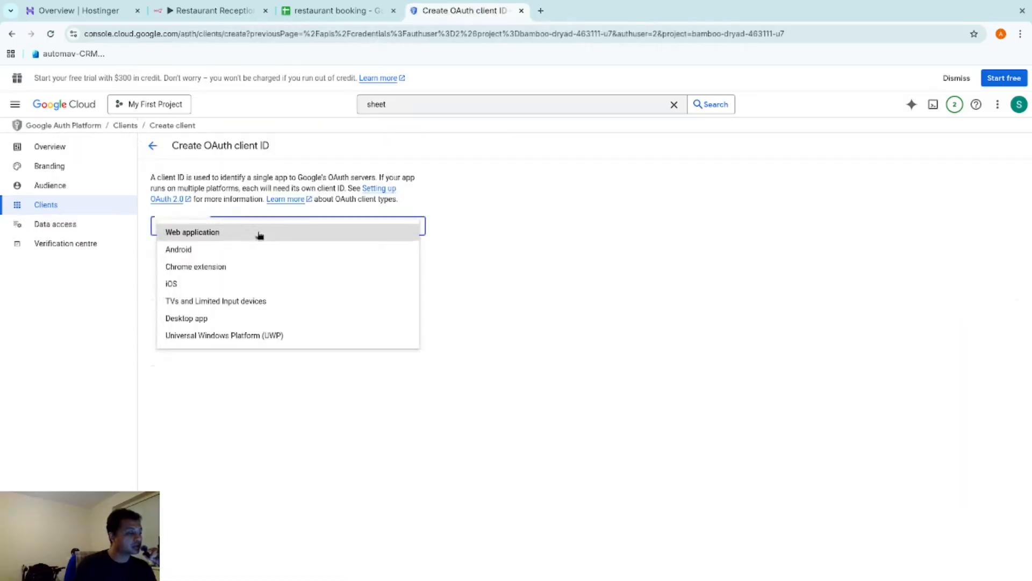
{"action": "left_click", "coordinate": [219, 235]}
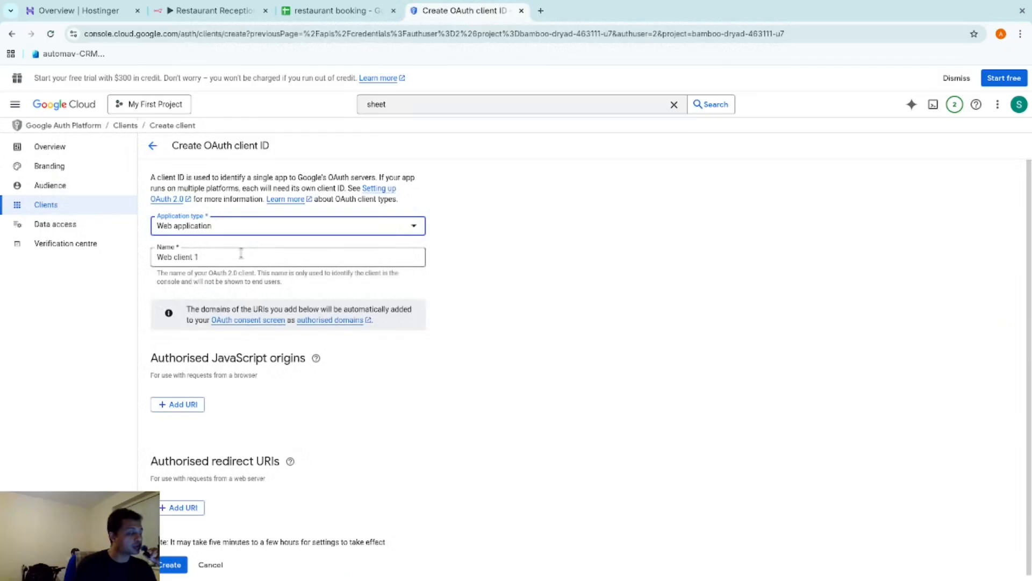
{"action": "triple_click", "coordinate": [241, 257]}
{"action": "type", "text": "SA"}
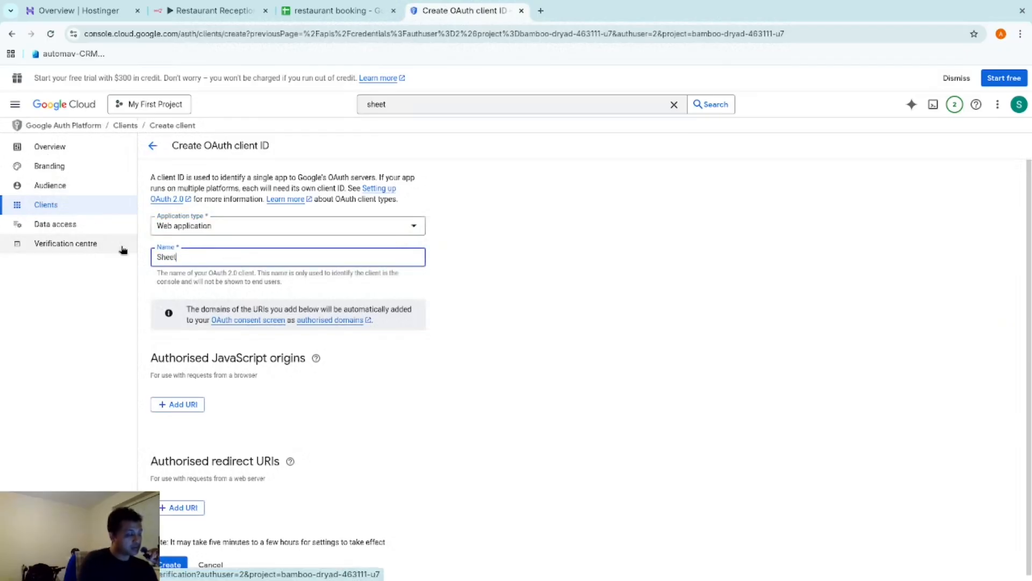
{"action": "left_click", "coordinate": [191, 502]}
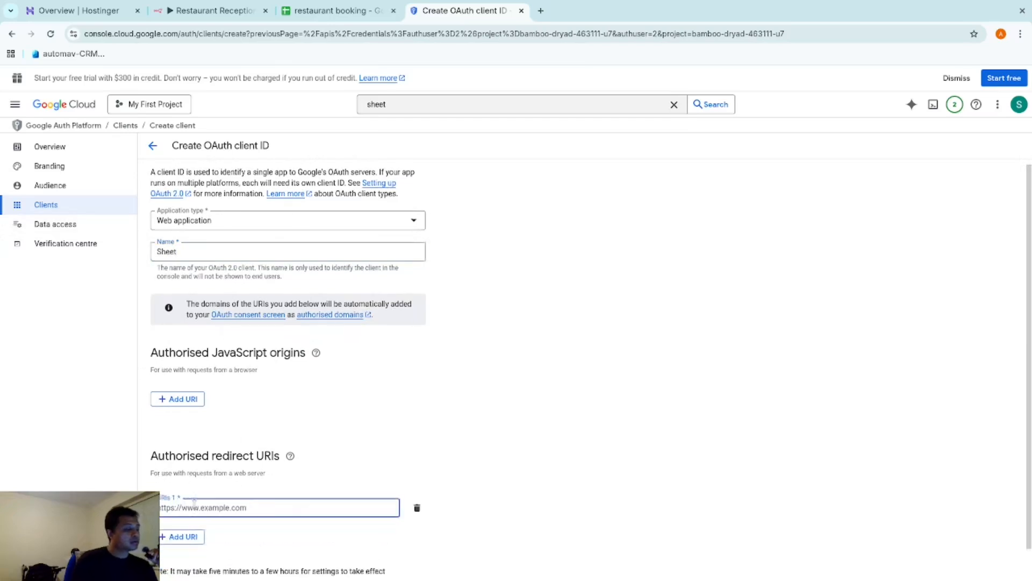
Paste n8n's OAuth callback URL as the redirect URI, create the client, and copy its client ID
{"action": "left_click", "coordinate": [300, 10]}
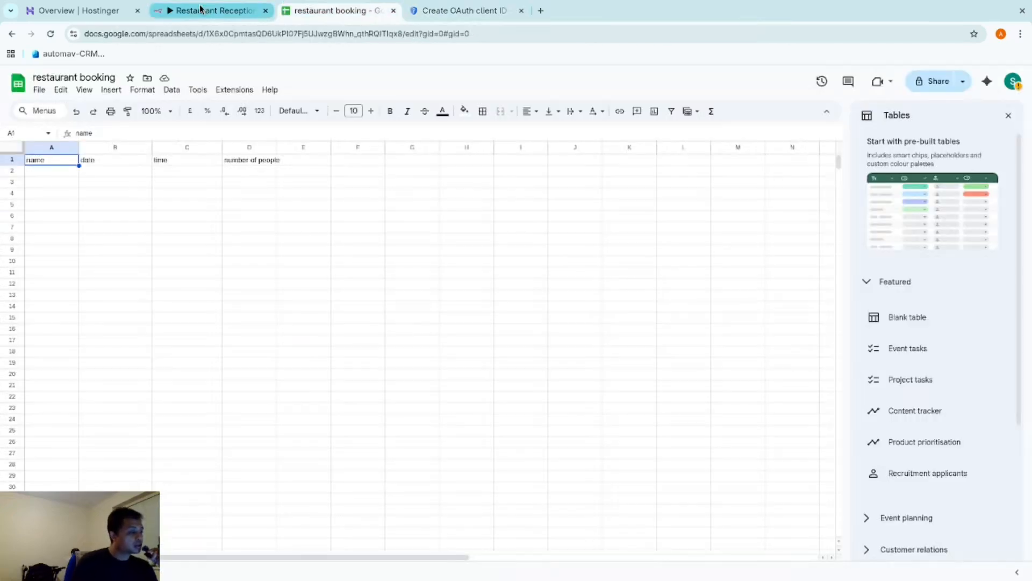
{"action": "left_click", "coordinate": [200, 9]}
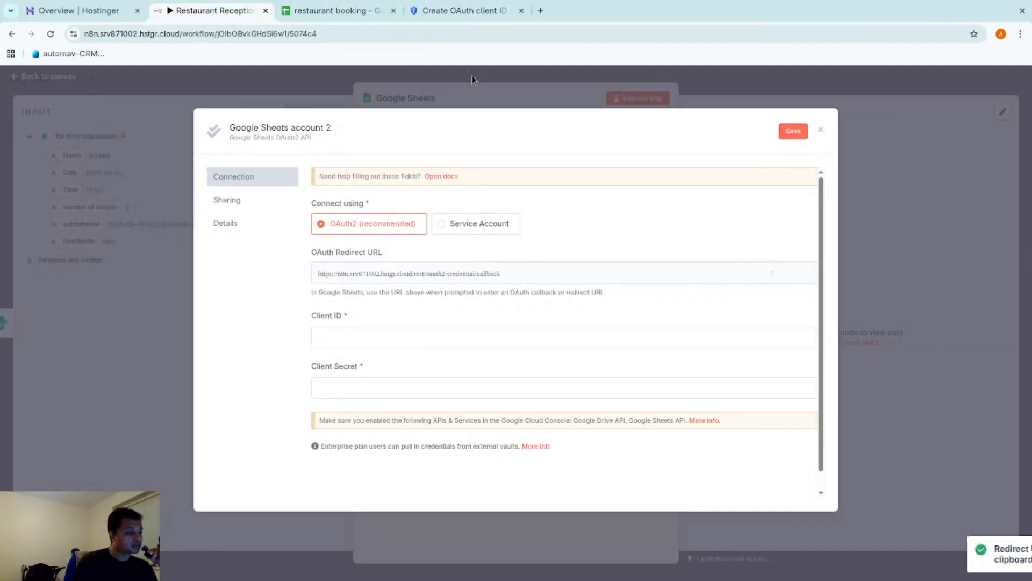
{"action": "left_click", "coordinate": [330, 10]}
{"action": "left_click", "coordinate": [485, 13]}
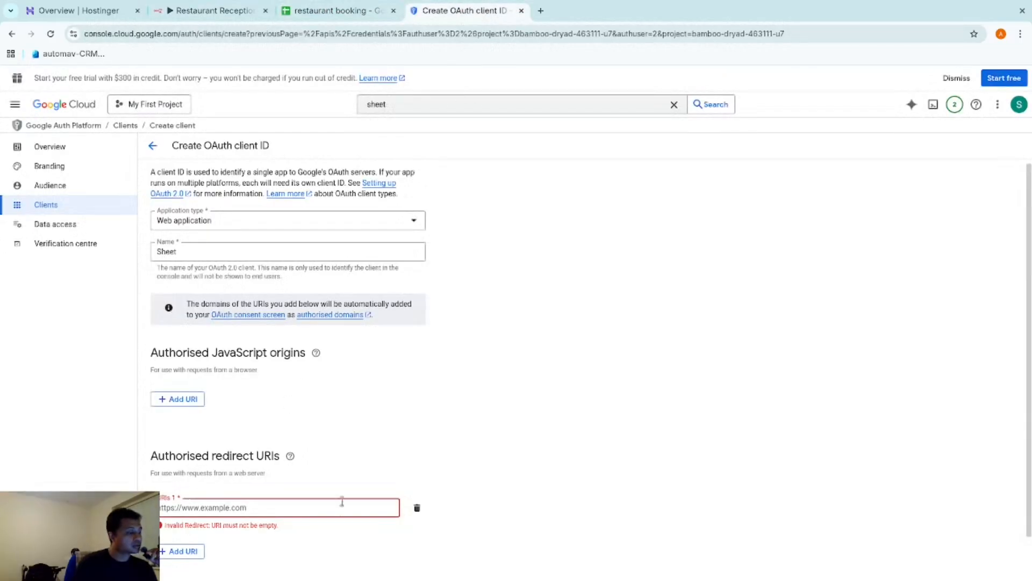
{"action": "scroll", "coordinate": [342, 501], "scroll_direction": "down", "scroll_amount": 1}
{"action": "right_click", "coordinate": [340, 457]}
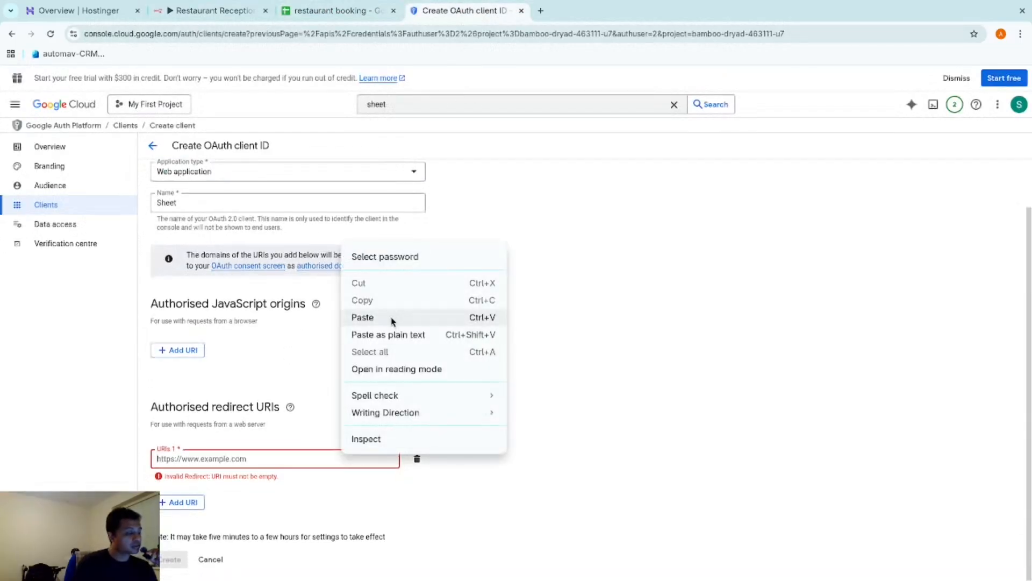
{"action": "left_click", "coordinate": [362, 317]}
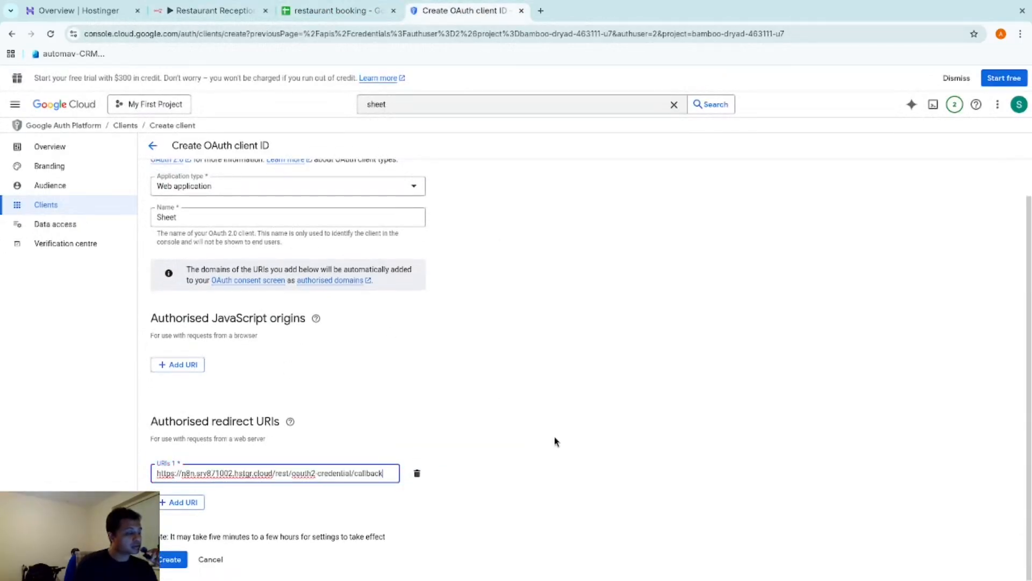
{"action": "left_click", "coordinate": [170, 560]}
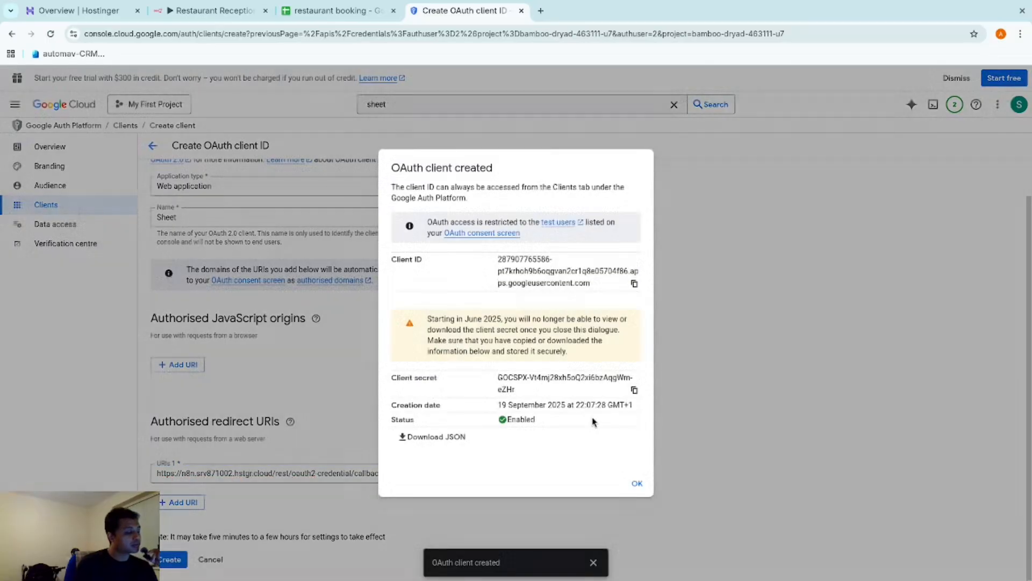
{"action": "left_click", "coordinate": [634, 285]}
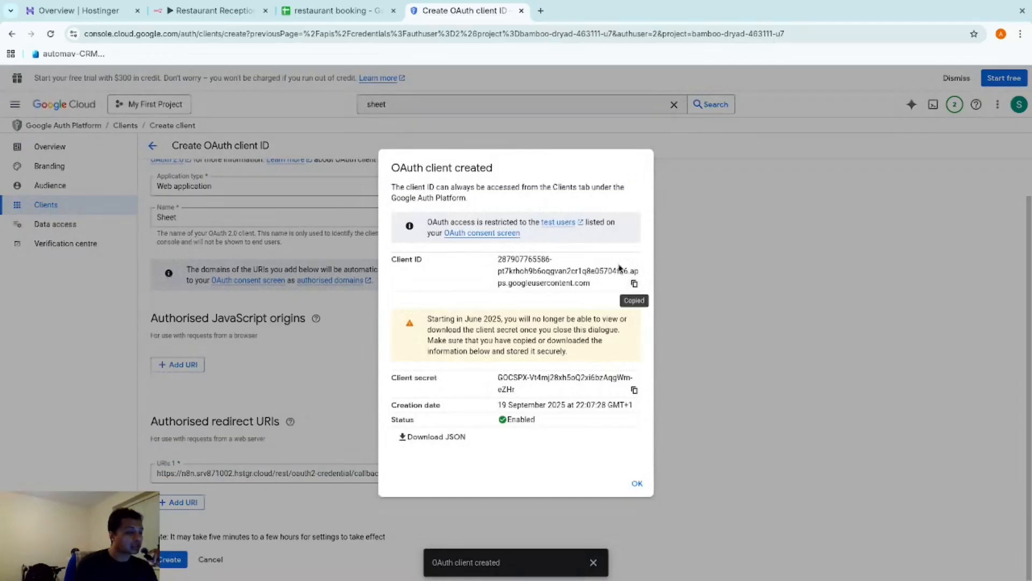
{"action": "left_click", "coordinate": [211, 10]}
{"action": "right_click", "coordinate": [525, 337]}
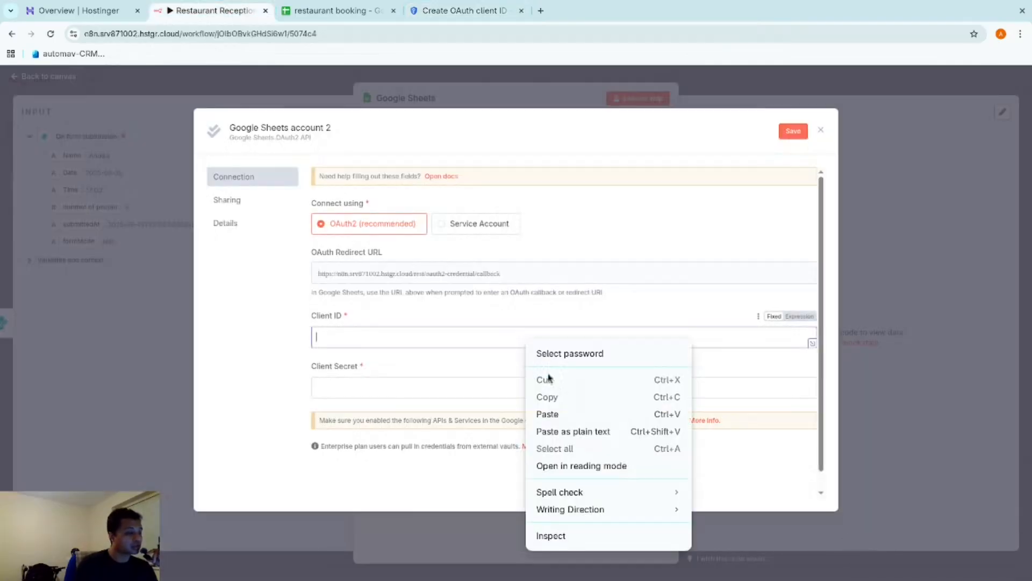
Paste the new client ID and client secret into n8n's Google Sheets credential
{"action": "left_click", "coordinate": [569, 430]}
{"action": "left_click", "coordinate": [323, 11]}
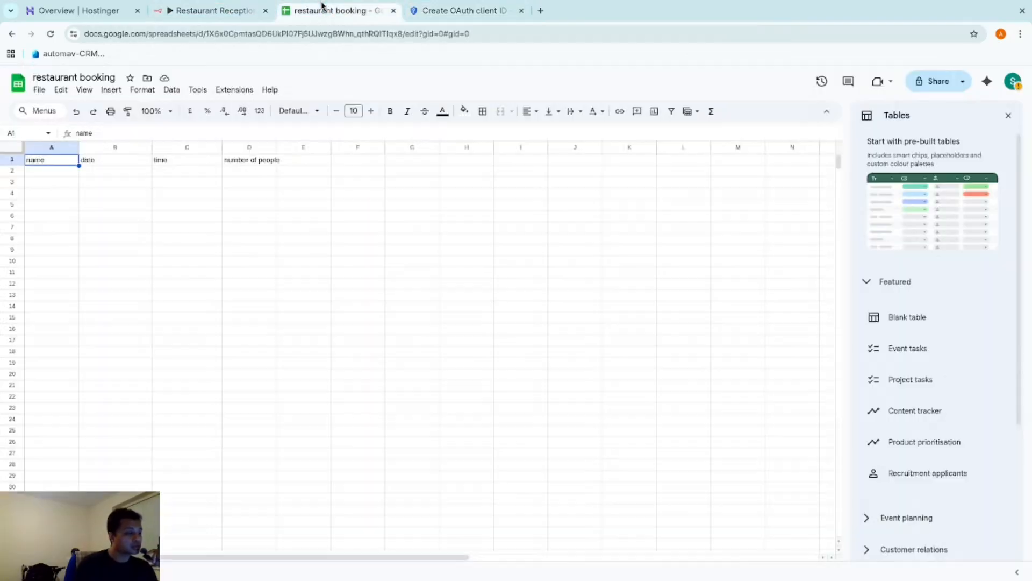
{"action": "left_click", "coordinate": [462, 10]}
{"action": "left_click", "coordinate": [635, 389]}
{"action": "left_click", "coordinate": [637, 483]}
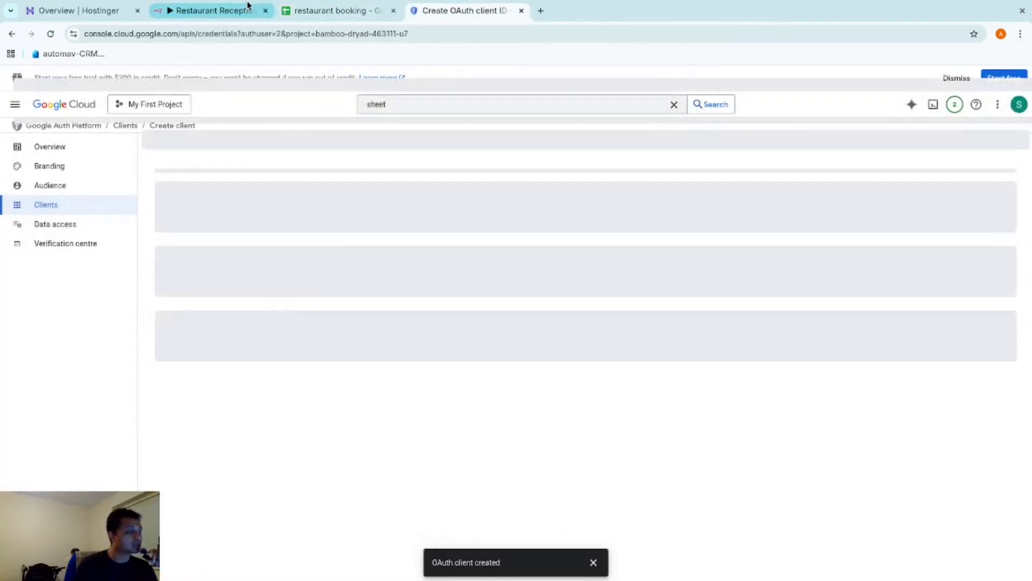
{"action": "left_click", "coordinate": [212, 10]}
{"action": "left_click", "coordinate": [465, 390]}
{"action": "right_click", "coordinate": [552, 386]}
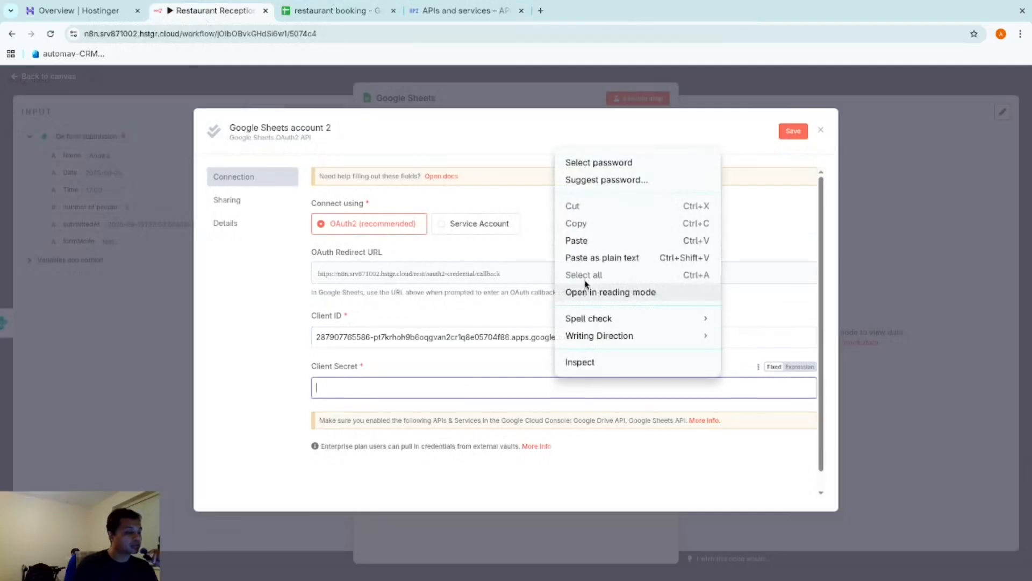
{"action": "left_click", "coordinate": [569, 240]}
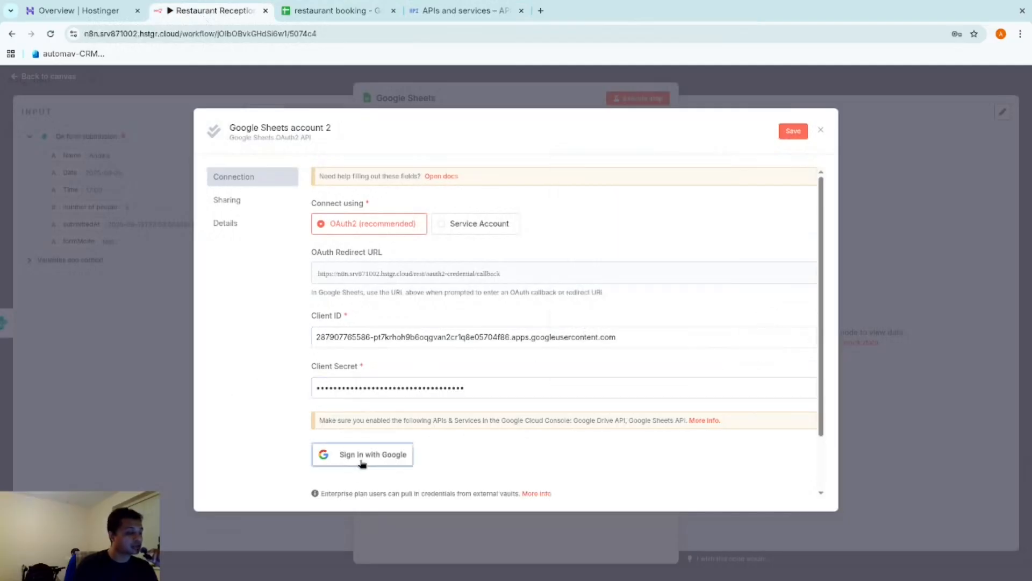
Sign in with Google, grant all Drive and Sheets permissions, and connect the account
{"action": "left_click", "coordinate": [336, 455]}
{"action": "left_click", "coordinate": [460, 325]}
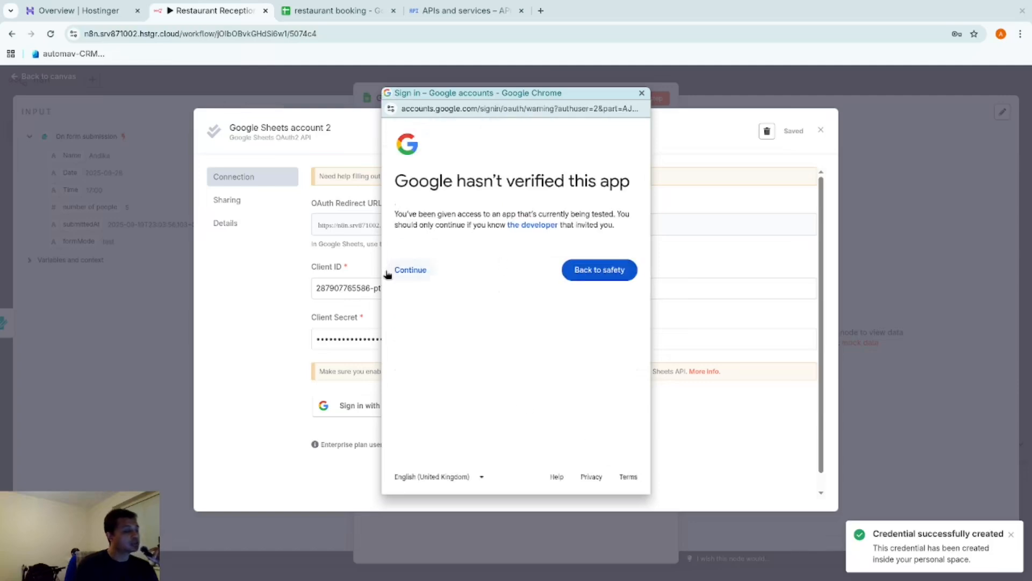
{"action": "left_click", "coordinate": [405, 278]}
{"action": "left_click", "coordinate": [400, 293]}
{"action": "scroll", "coordinate": [597, 373], "scroll_direction": "down", "scroll_amount": 4}
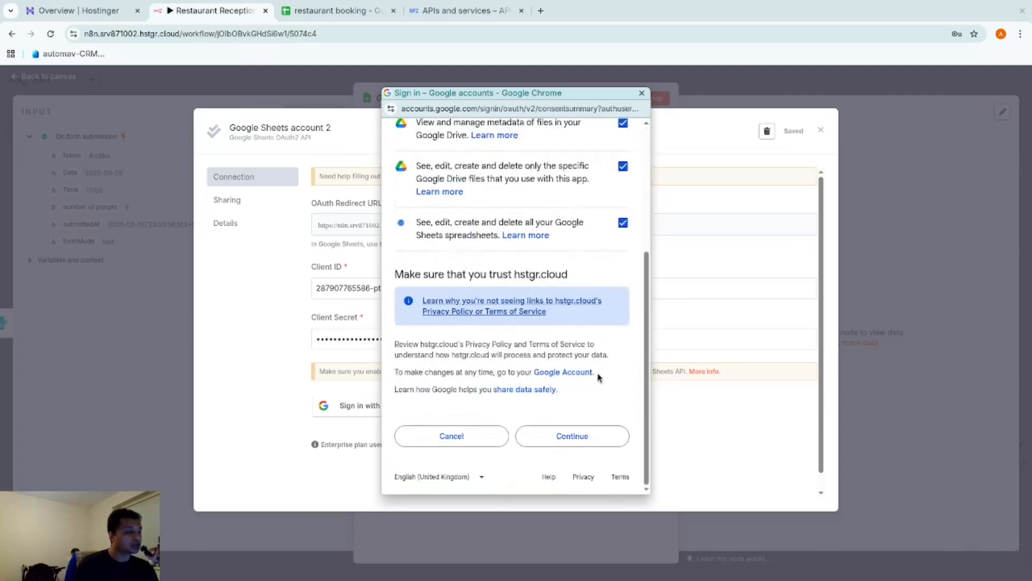
{"action": "left_click", "coordinate": [577, 445]}
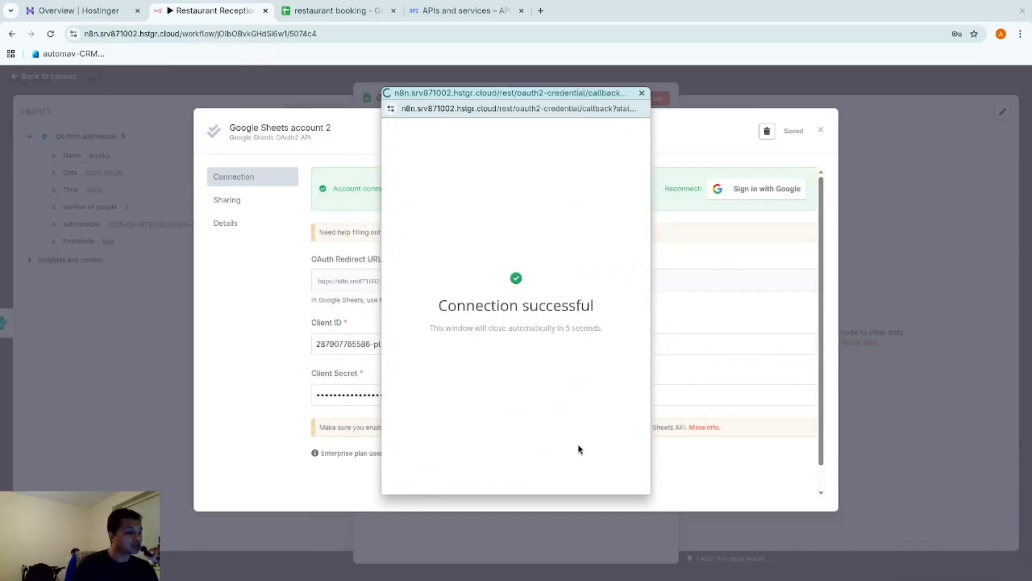
{"action": "left_click", "coordinate": [641, 93]}
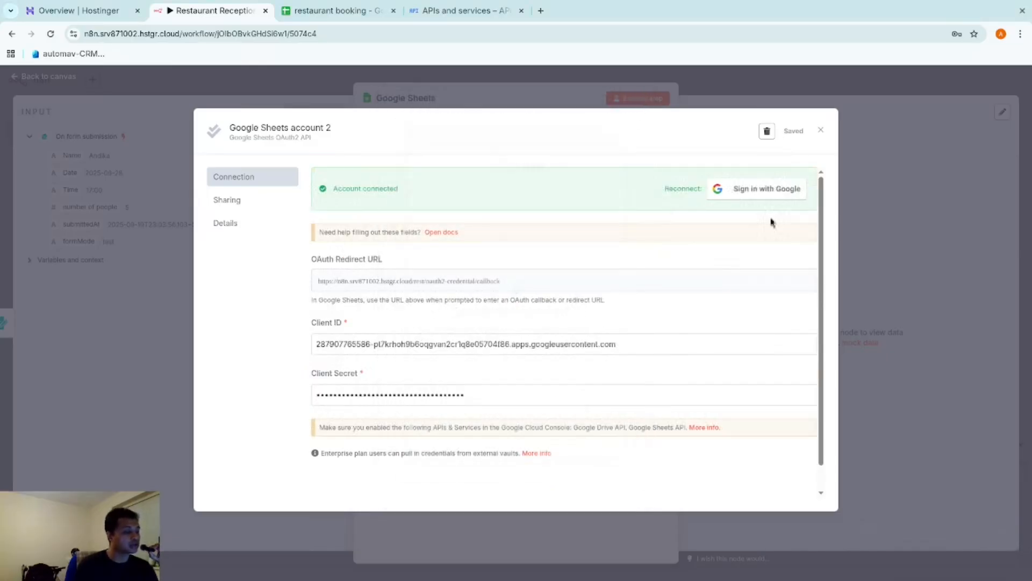
Close the credential, trigger the Document list's 403 error, and open its Drive API link in a new tab
{"action": "left_click", "coordinate": [822, 131]}
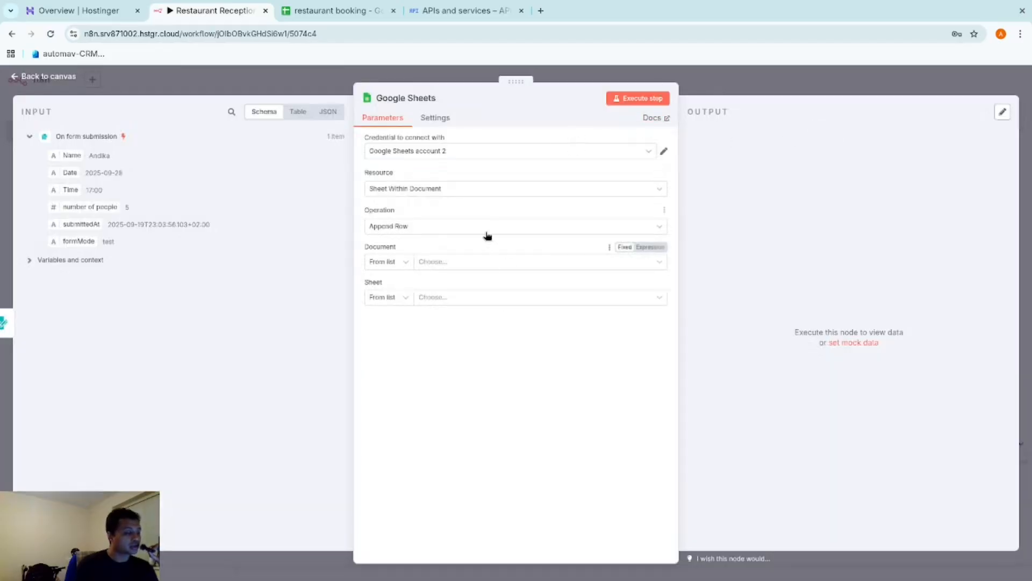
{"action": "left_click", "coordinate": [476, 262]}
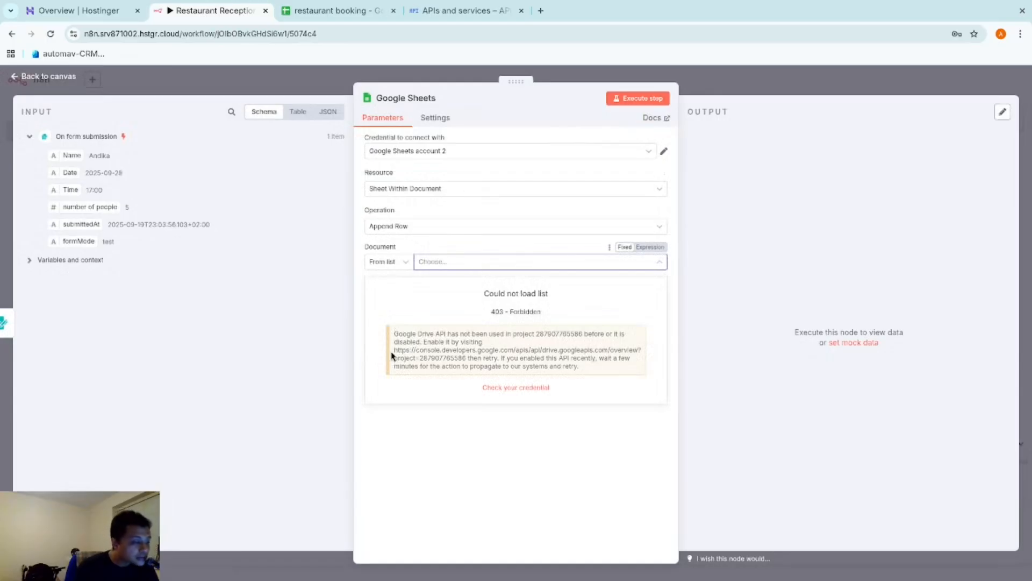
{"action": "left_click_drag", "start_coordinate": [393, 351], "coordinate": [436, 356]}
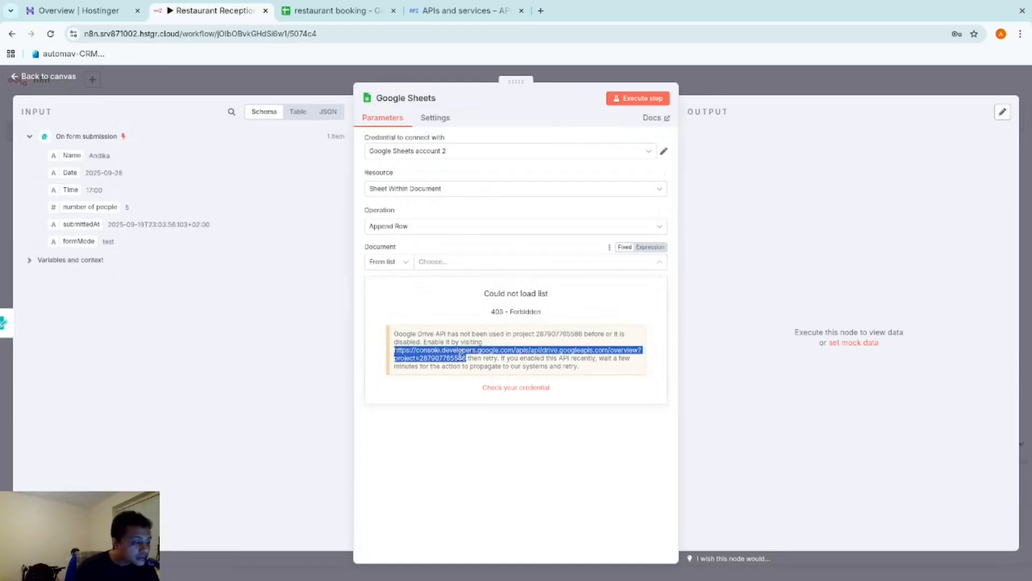
{"action": "right_click", "coordinate": [461, 355]}
{"action": "key", "text": "ctrl+c"}
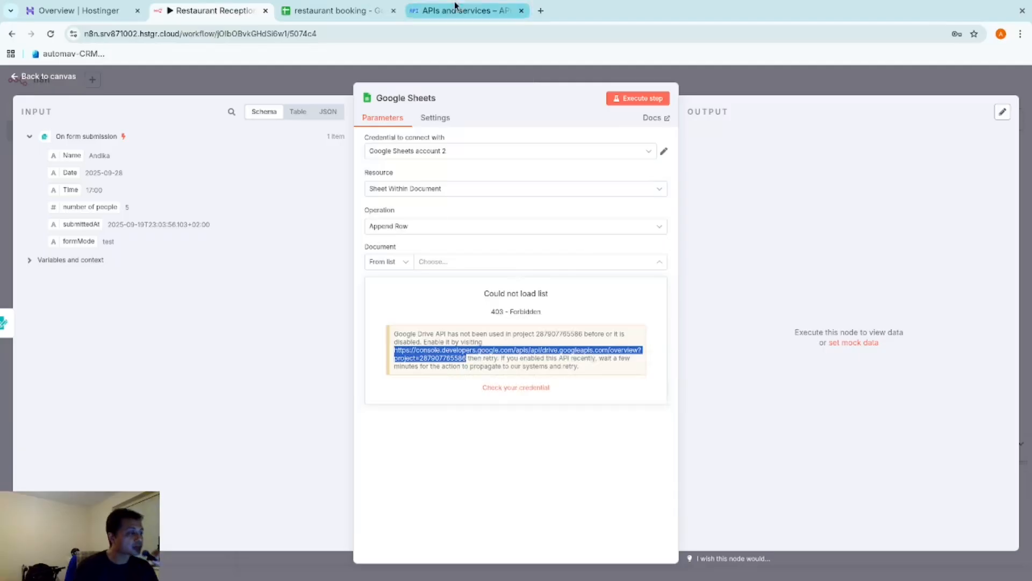
{"action": "left_click", "coordinate": [541, 10]}
{"action": "right_click", "coordinate": [535, 35]}
{"action": "left_click", "coordinate": [569, 109]}
{"action": "key", "text": "Return"}
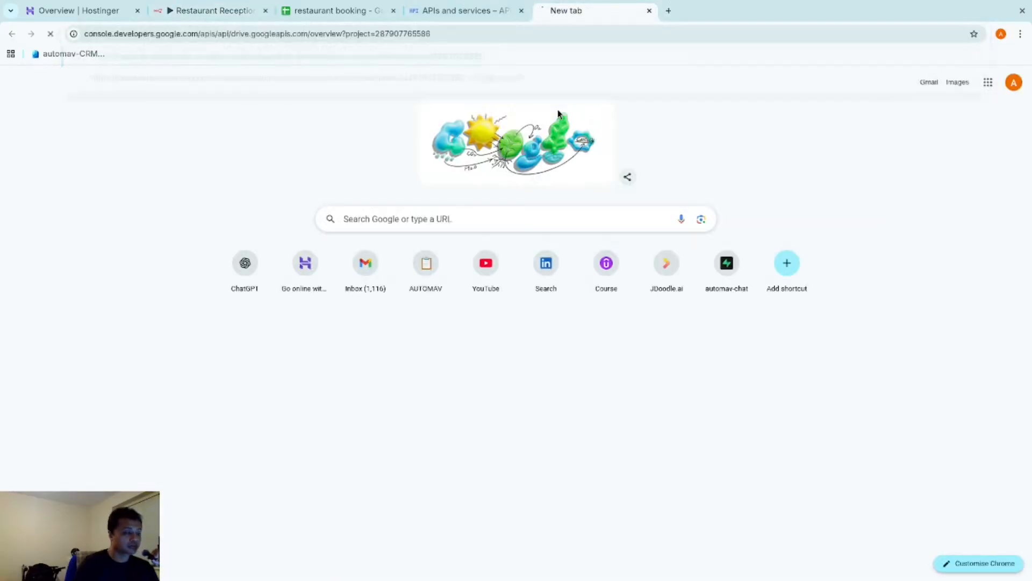
Switch to the project-owning account, enable the Google Drive API, and go back to n8n
{"action": "left_click", "coordinate": [1020, 78]}
{"action": "left_click", "coordinate": [911, 223]}
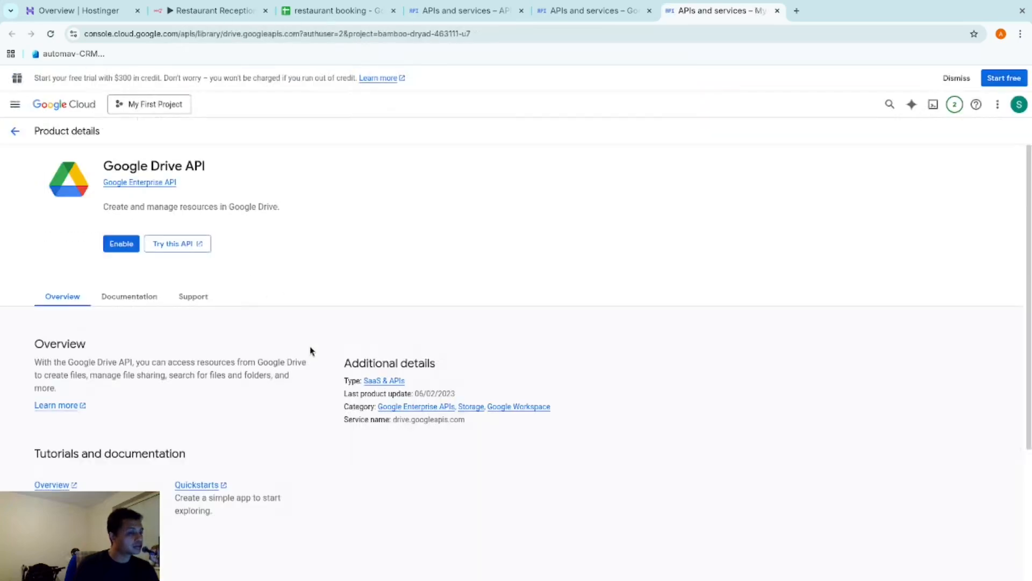
{"action": "left_click", "coordinate": [117, 245]}
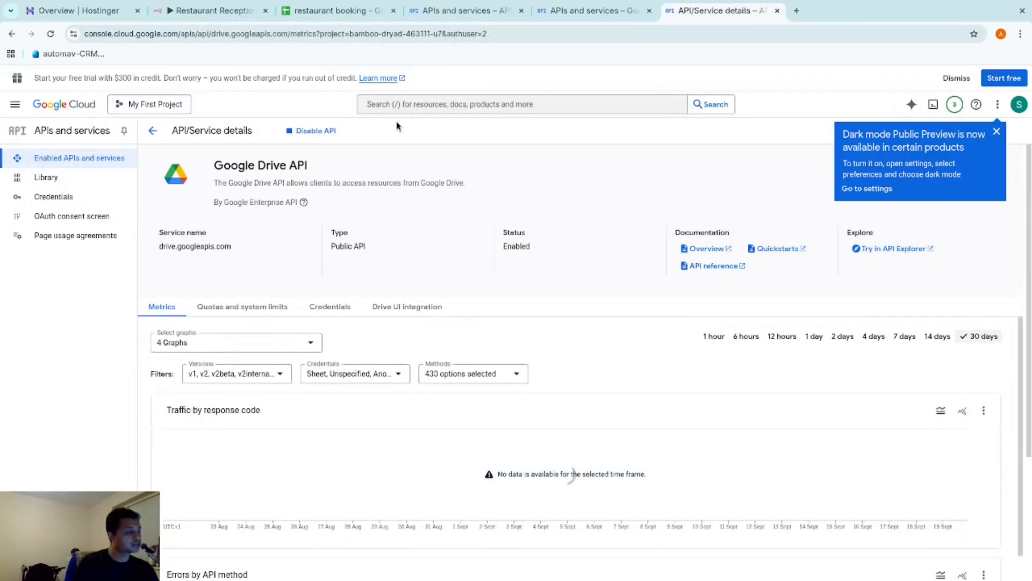
{"action": "left_click", "coordinate": [196, 14]}
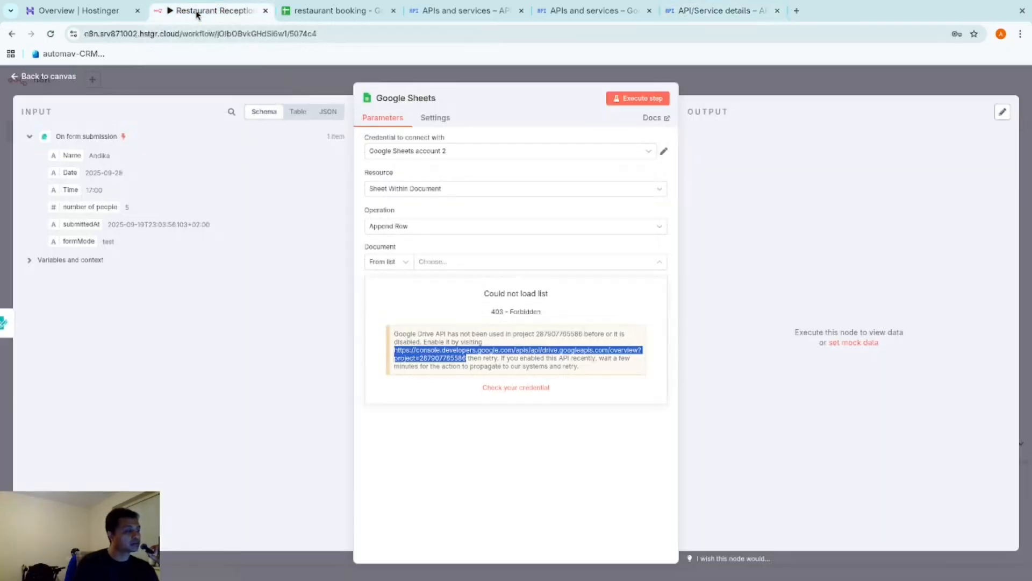
Point the Google Sheets step at document 'restaurant booking', sheet 'menu'
{"action": "left_click", "coordinate": [257, 90]}
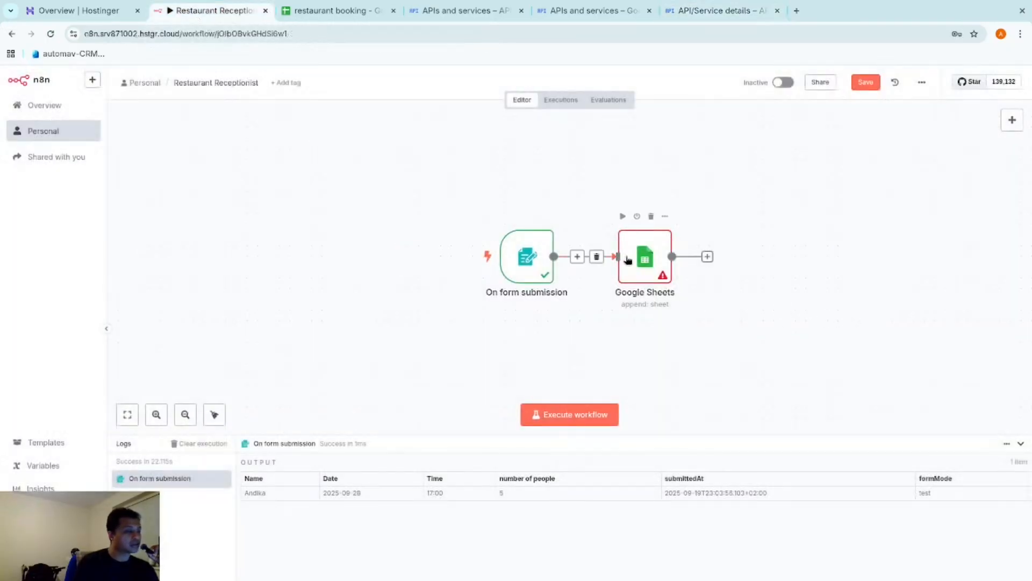
{"action": "double_click", "coordinate": [644, 250]}
{"action": "left_click", "coordinate": [441, 263]}
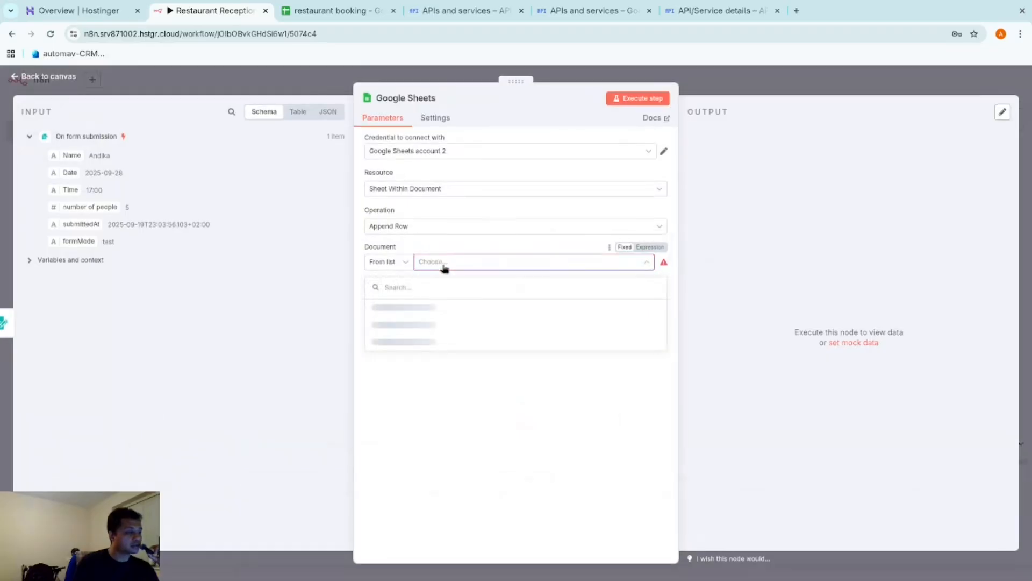
{"action": "left_click", "coordinate": [435, 308]}
{"action": "left_click", "coordinate": [237, 9]}
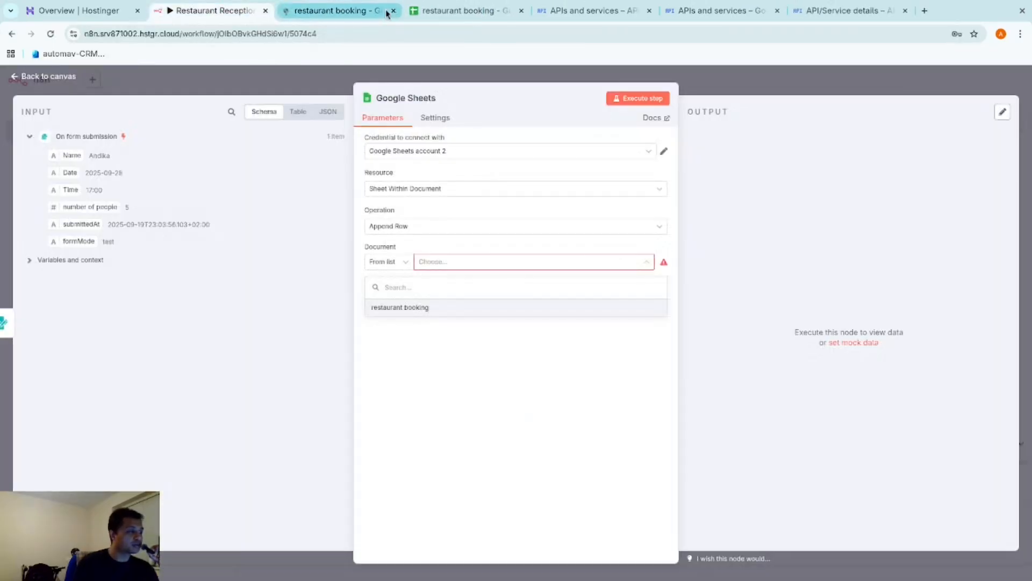
{"action": "left_click", "coordinate": [402, 308]}
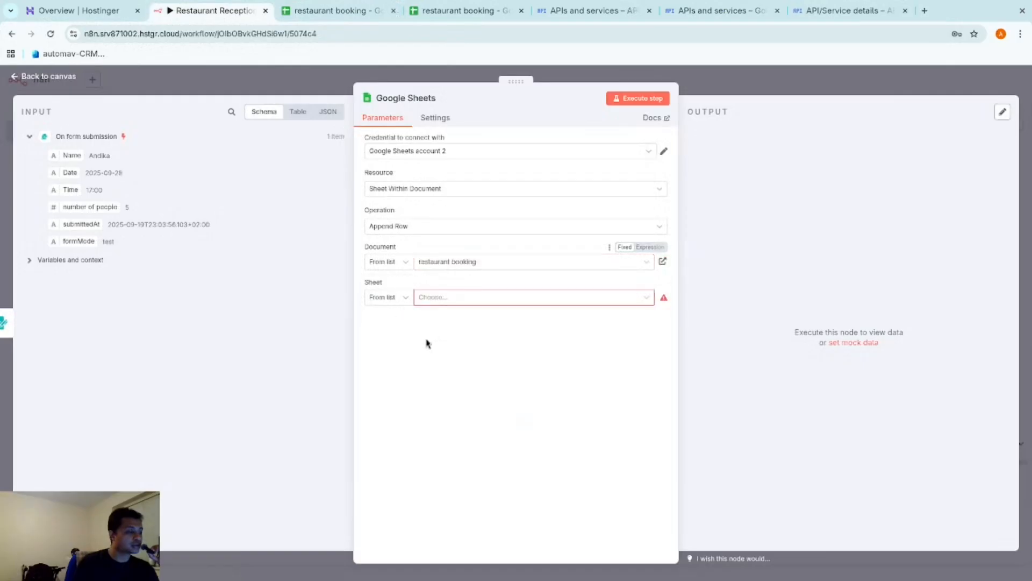
{"action": "left_click", "coordinate": [459, 298]}
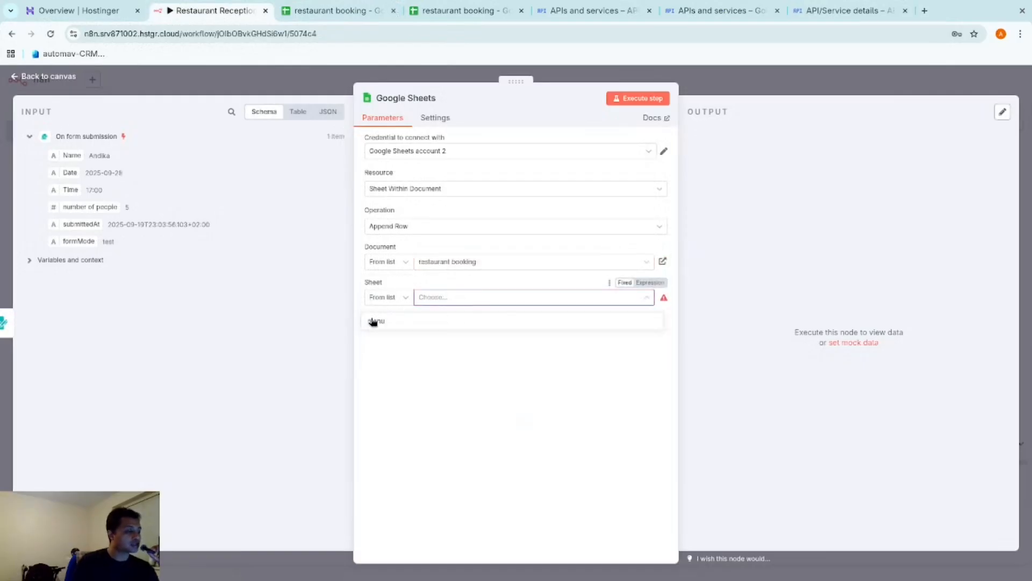
{"action": "left_click", "coordinate": [375, 321]}
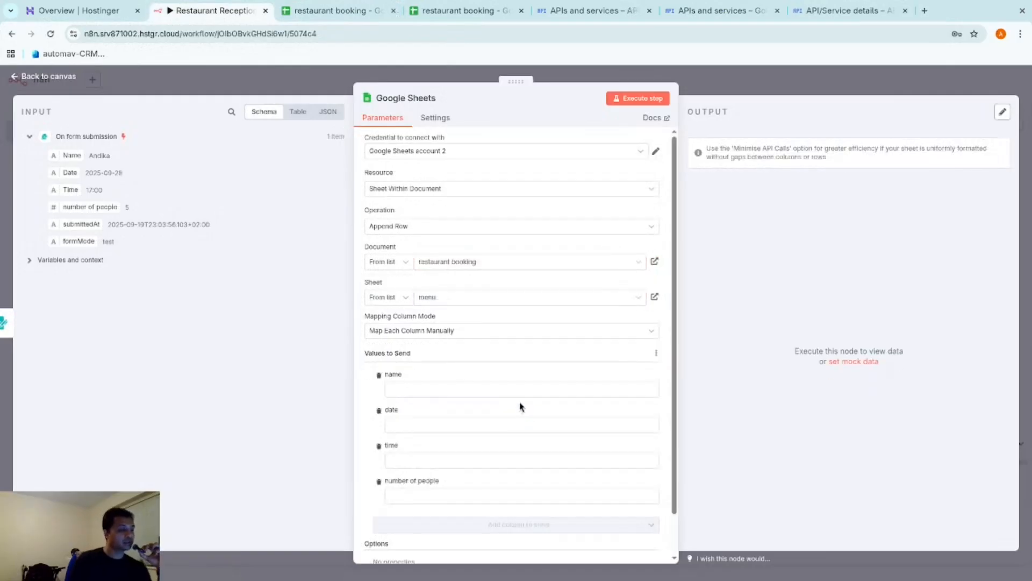
Map the form's Name, Date, Time and number of people into the matching columns
{"action": "scroll", "coordinate": [426, 408], "scroll_direction": "down", "scroll_amount": 1}
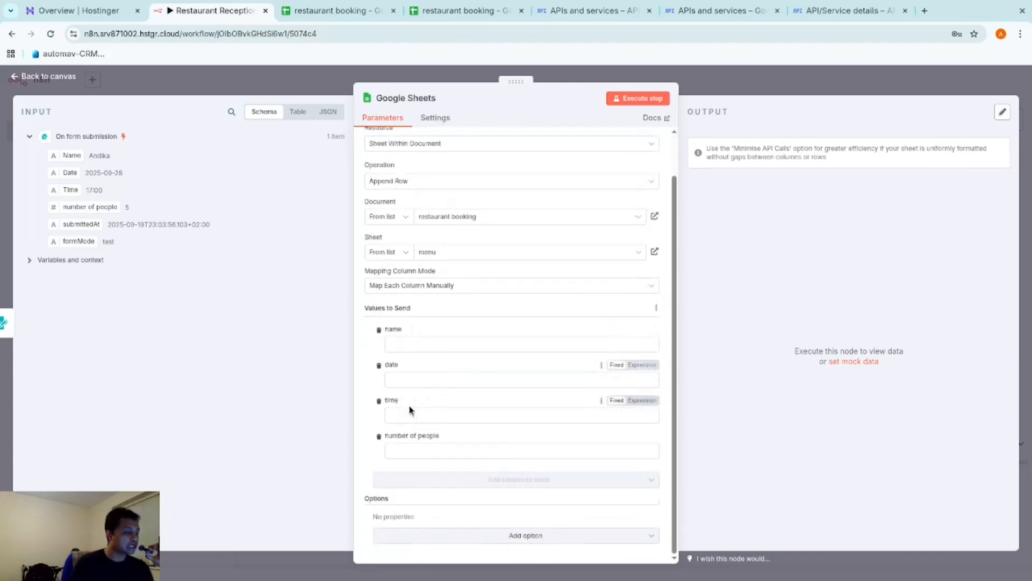
{"action": "left_click_drag", "start_coordinate": [68, 156], "coordinate": [409, 344]}
{"action": "left_click_drag", "start_coordinate": [68, 174], "coordinate": [403, 392]}
{"action": "left_click_drag", "start_coordinate": [70, 191], "coordinate": [408, 436]}
{"action": "left_click_drag", "start_coordinate": [79, 210], "coordinate": [443, 481]}
Save the workflow with Ctrl+S and execute it to open the test form
{"action": "left_click", "coordinate": [718, 80]}
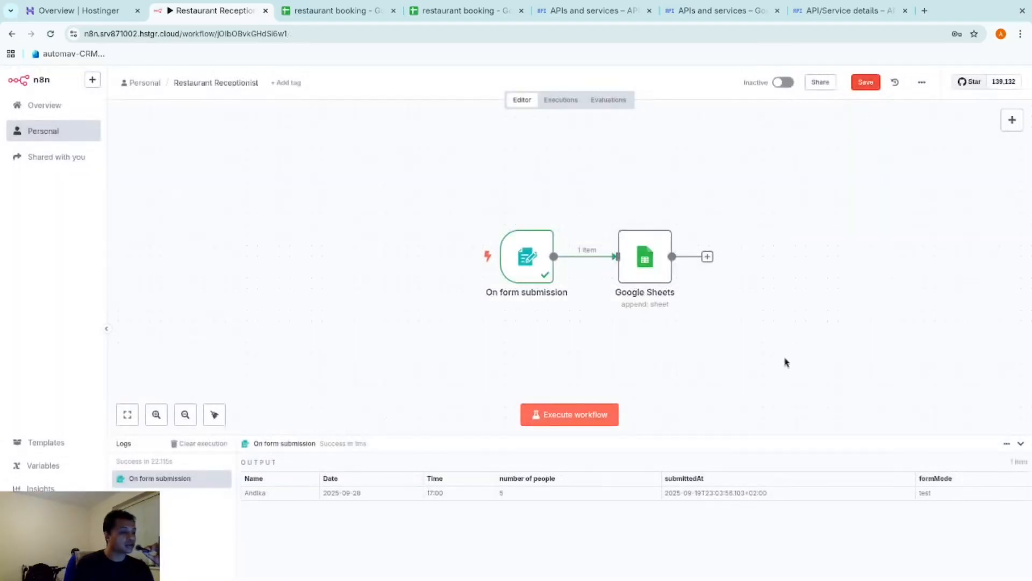
{"action": "key", "text": "ctrl+s"}
{"action": "double_click", "coordinate": [528, 263]}
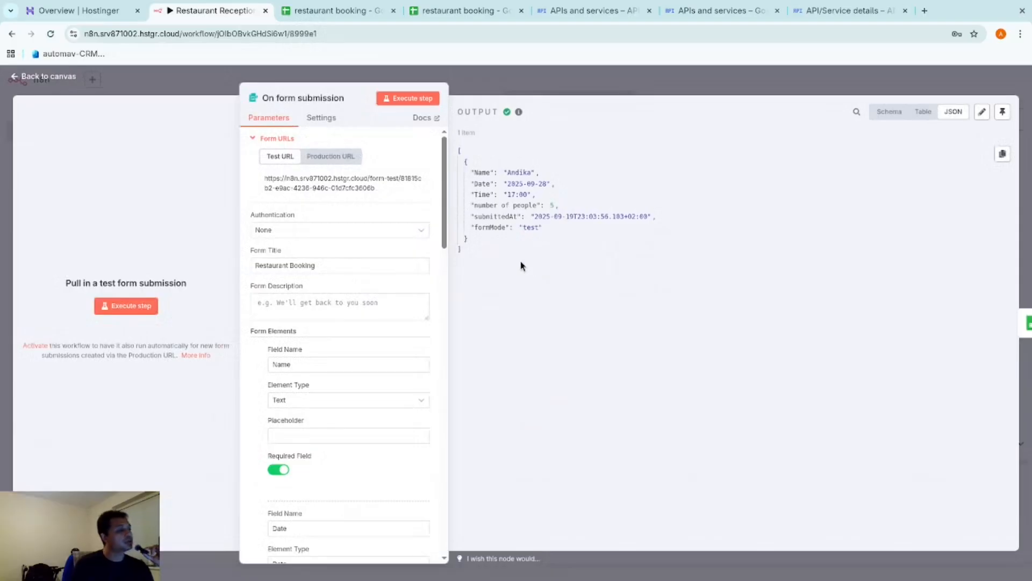
{"action": "left_click", "coordinate": [518, 80]}
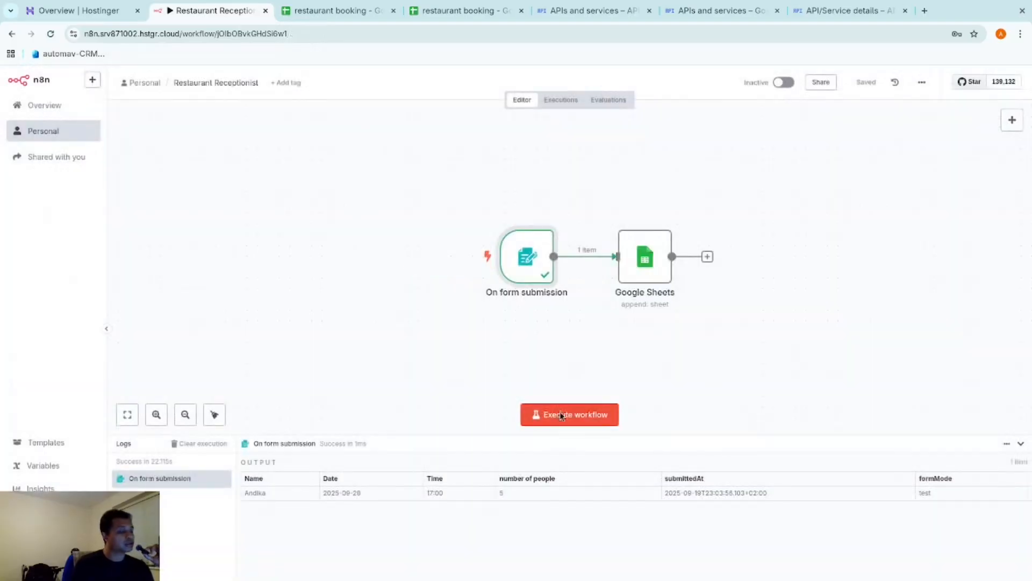
{"action": "left_click", "coordinate": [560, 412]}
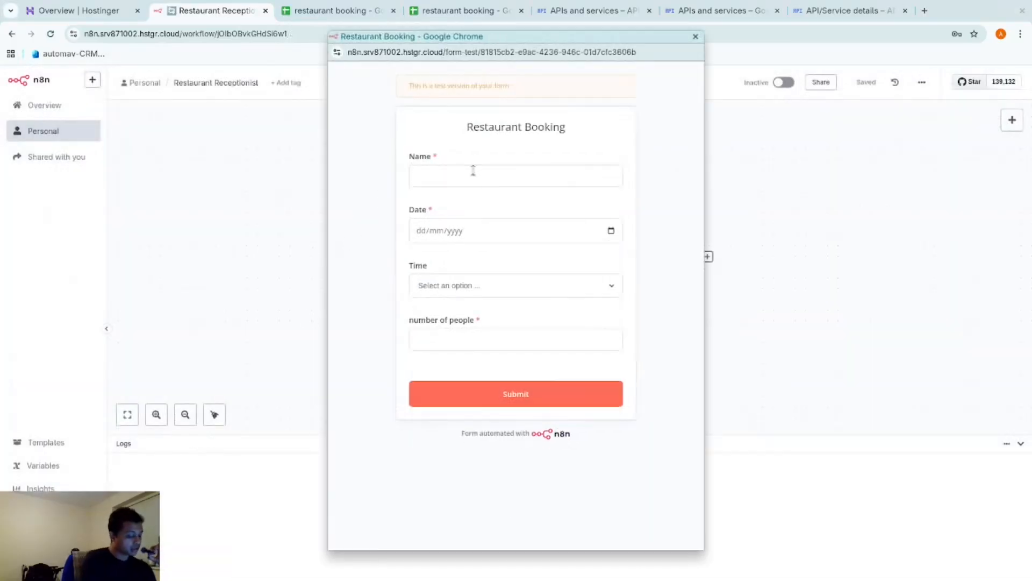
Submit a test booking with the guest's name, 29/09/2025, 14:00 and 3 people, then check the spreadsheet
{"action": "left_click", "coordinate": [474, 171]}
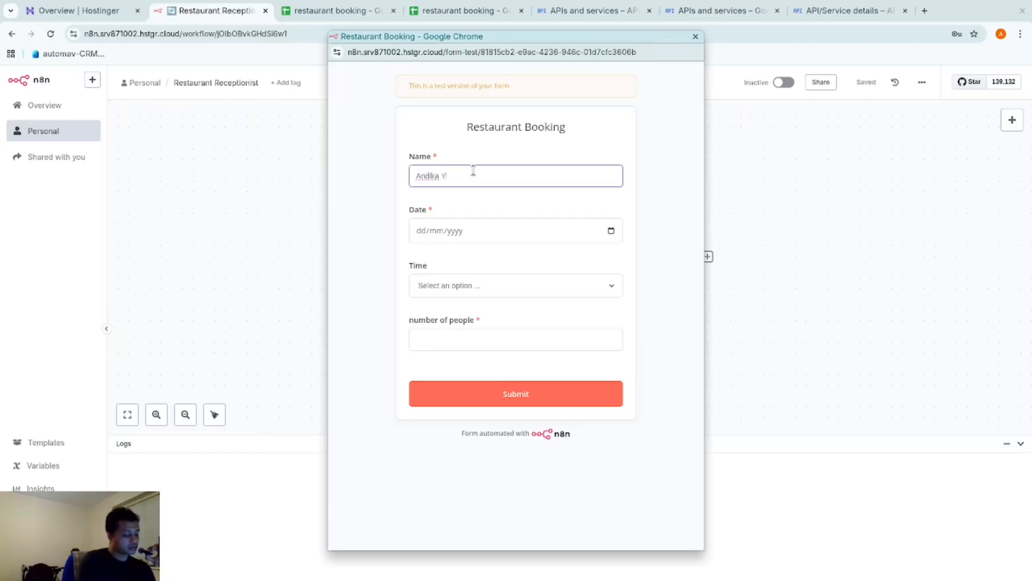
{"action": "key", "text": "Tab"}
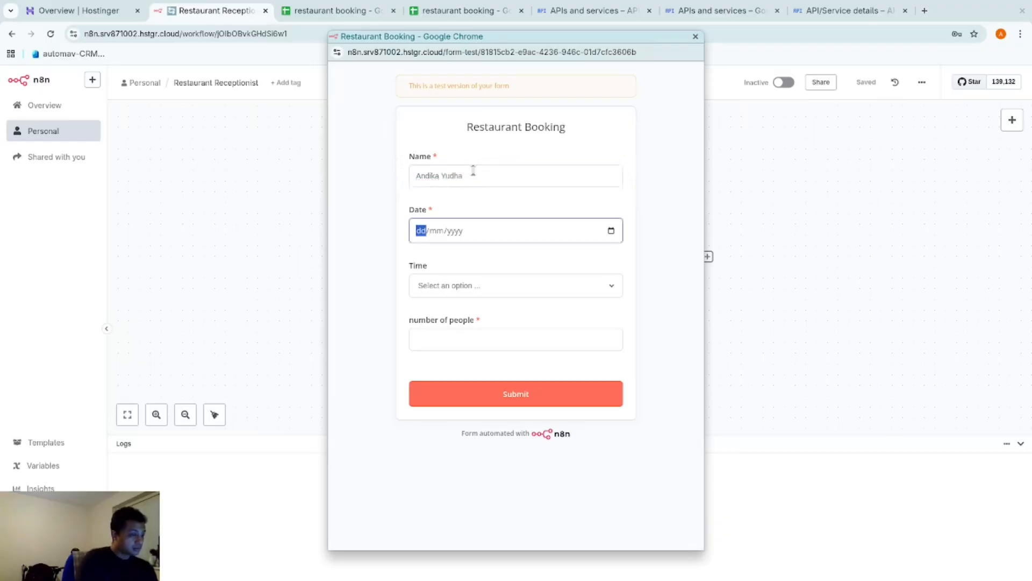
{"action": "left_click", "coordinate": [611, 230]}
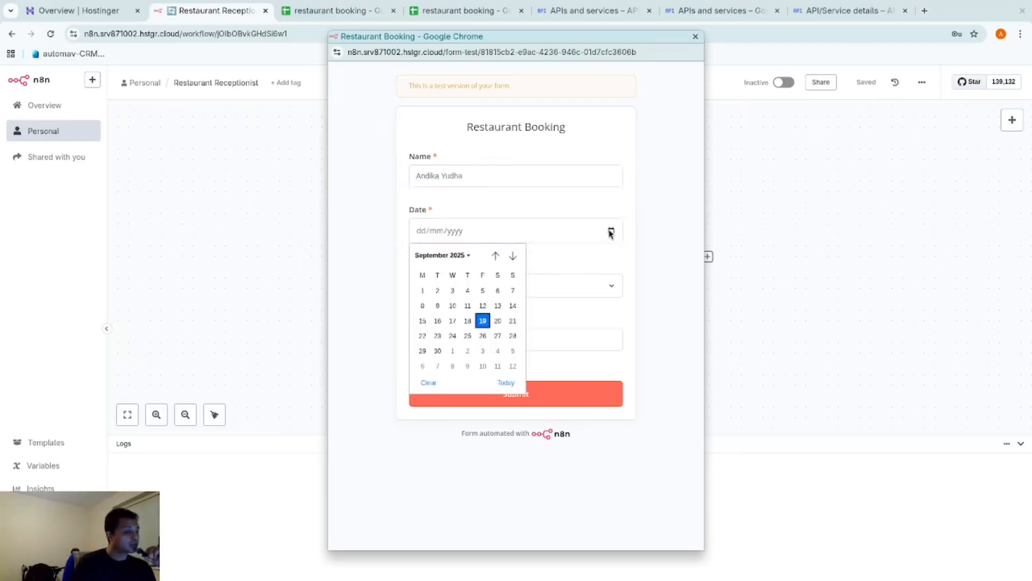
{"action": "left_click", "coordinate": [424, 351]}
{"action": "left_click", "coordinate": [577, 290]}
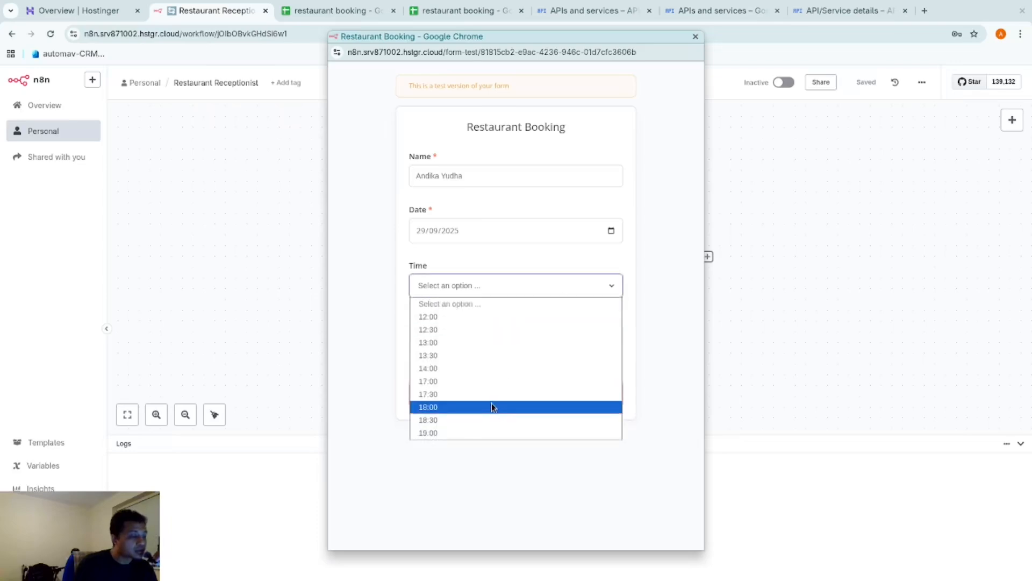
{"action": "left_click", "coordinate": [487, 369]}
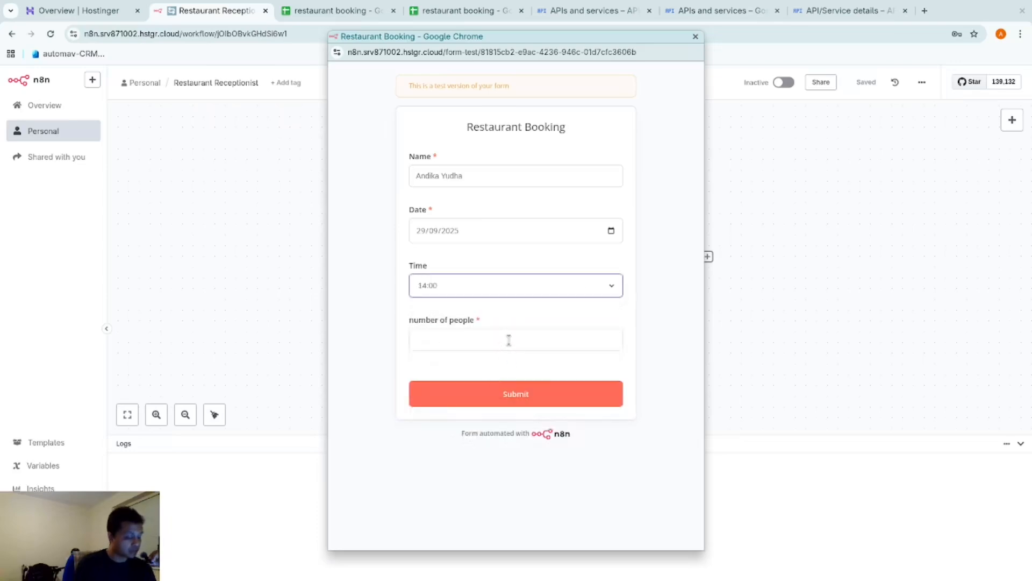
{"action": "left_click", "coordinate": [508, 340]}
{"action": "type", "text": "4"}
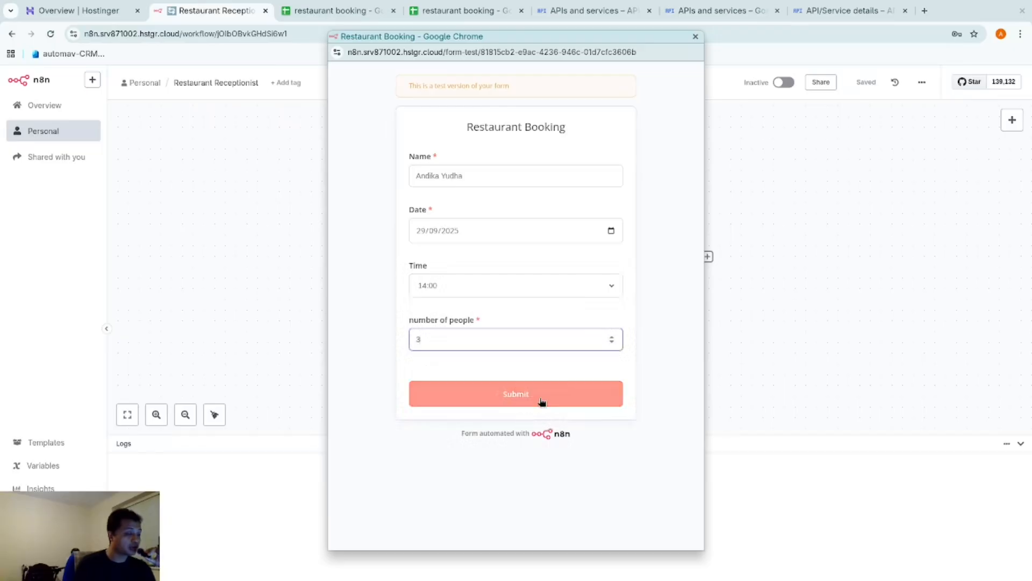
{"action": "left_click", "coordinate": [540, 403]}
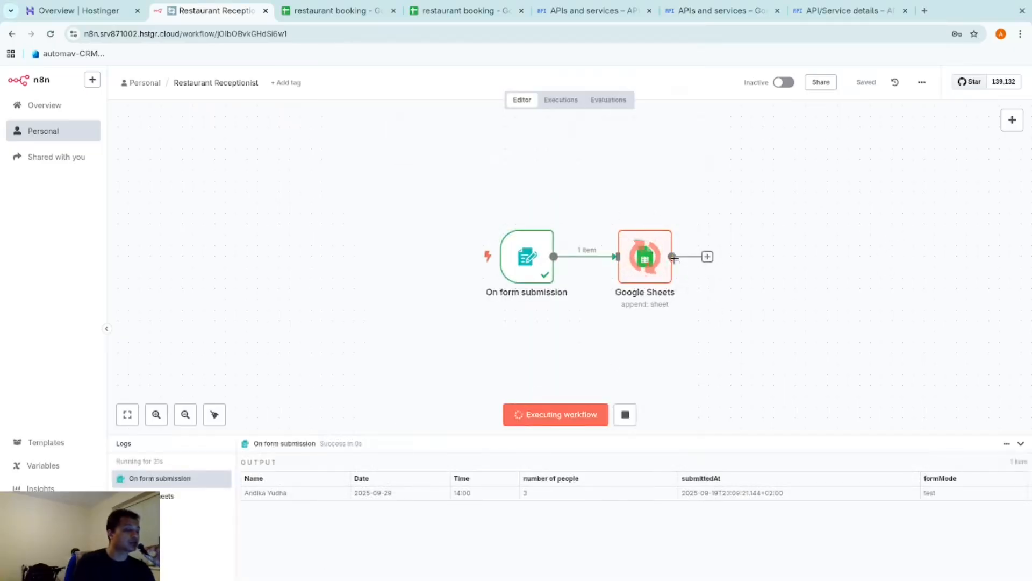
{"action": "left_click", "coordinate": [293, 10]}
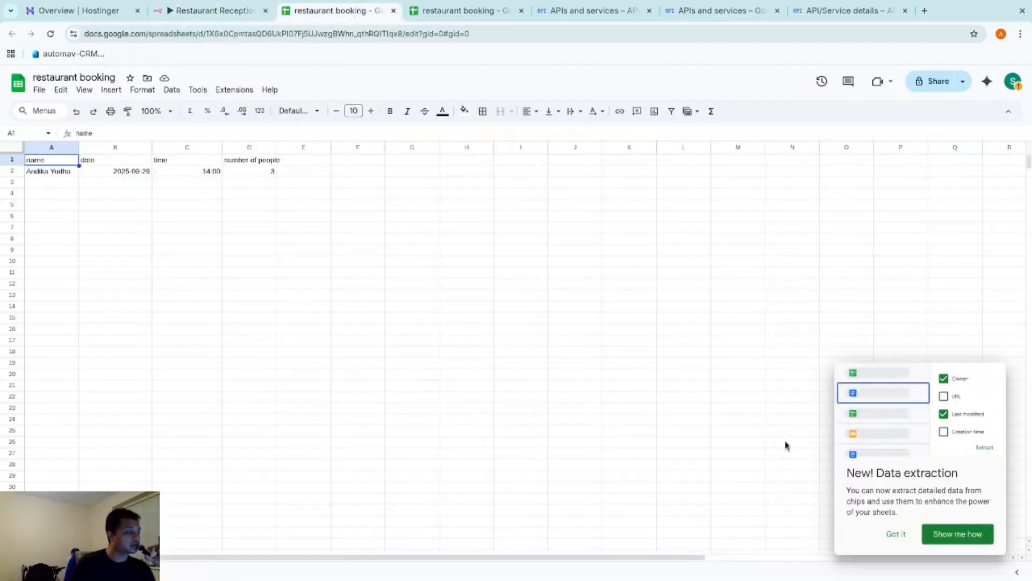
Widen column D of the restaurant booking sheet to fit its header, then go back to n8n
{"action": "left_click_drag", "start_coordinate": [274, 147], "coordinate": [282, 148]}
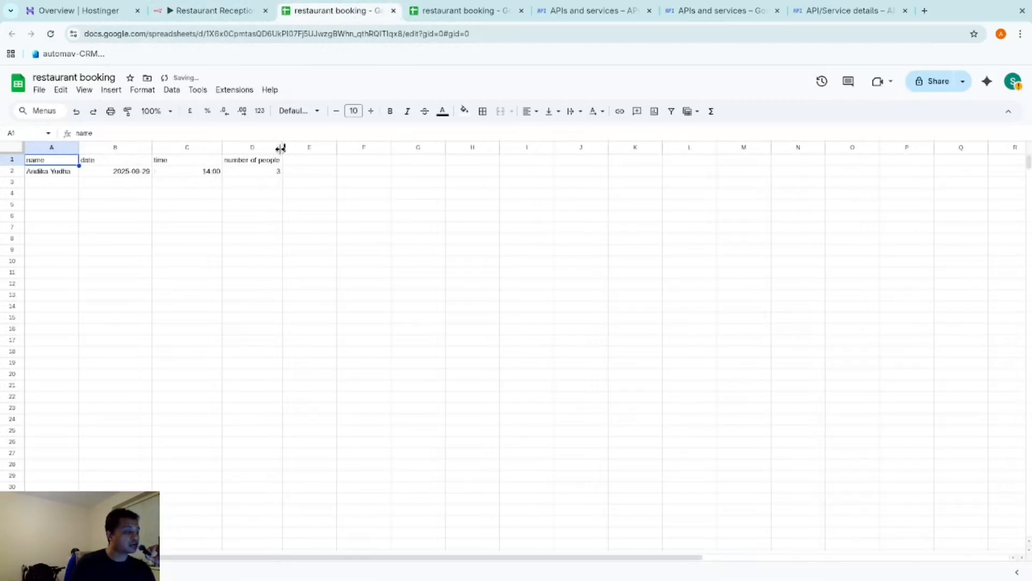
{"action": "left_click", "coordinate": [209, 10]}
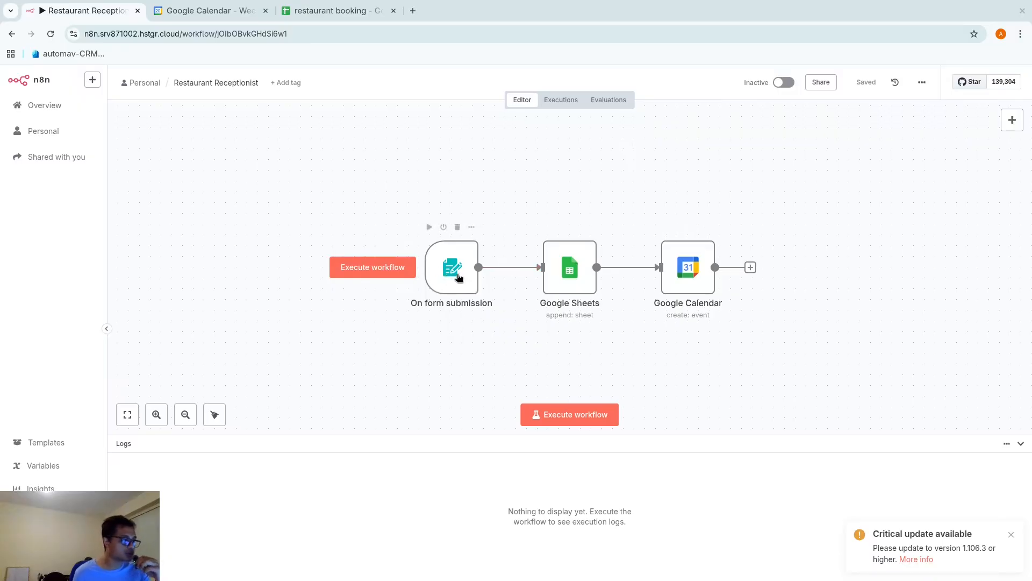
Execute the workflow to bring up the test booking form
{"action": "double_click", "coordinate": [458, 277]}
{"action": "left_click", "coordinate": [579, 85]}
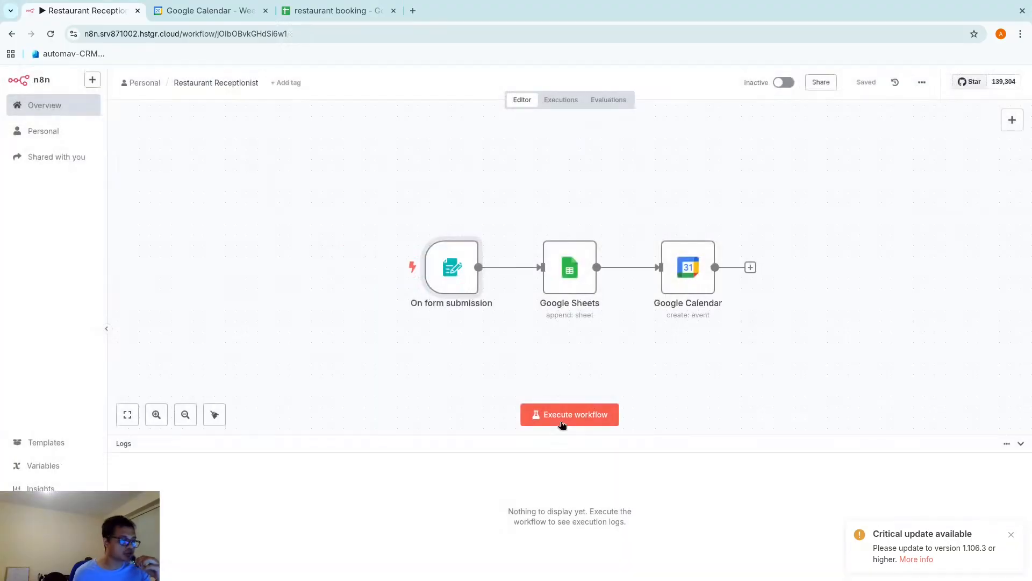
{"action": "left_click", "coordinate": [589, 417]}
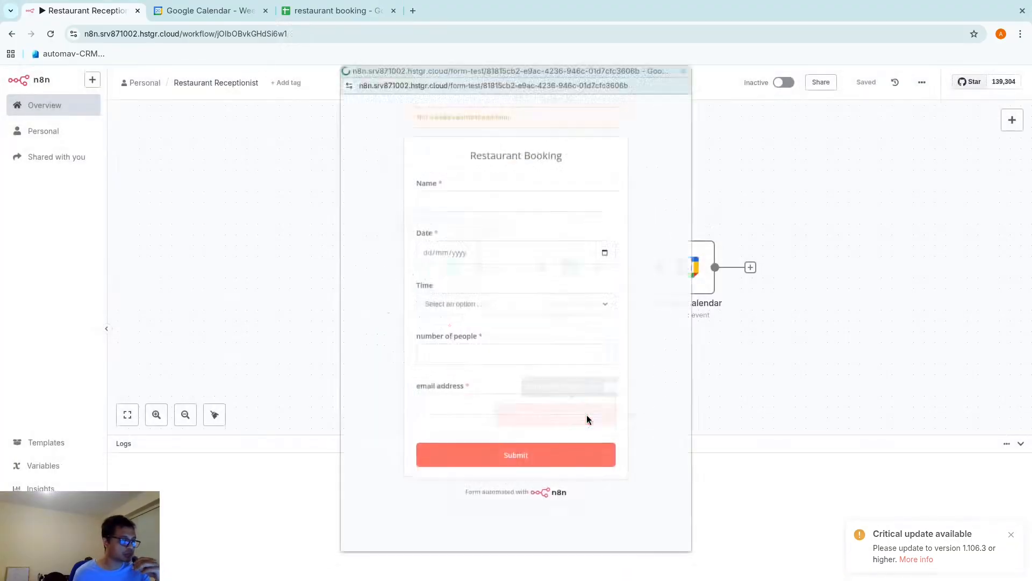
Submit a test booking for 29/09/2025 at 13:00 for 5 people with a guest e-mail address
{"action": "left_click", "coordinate": [461, 178]}
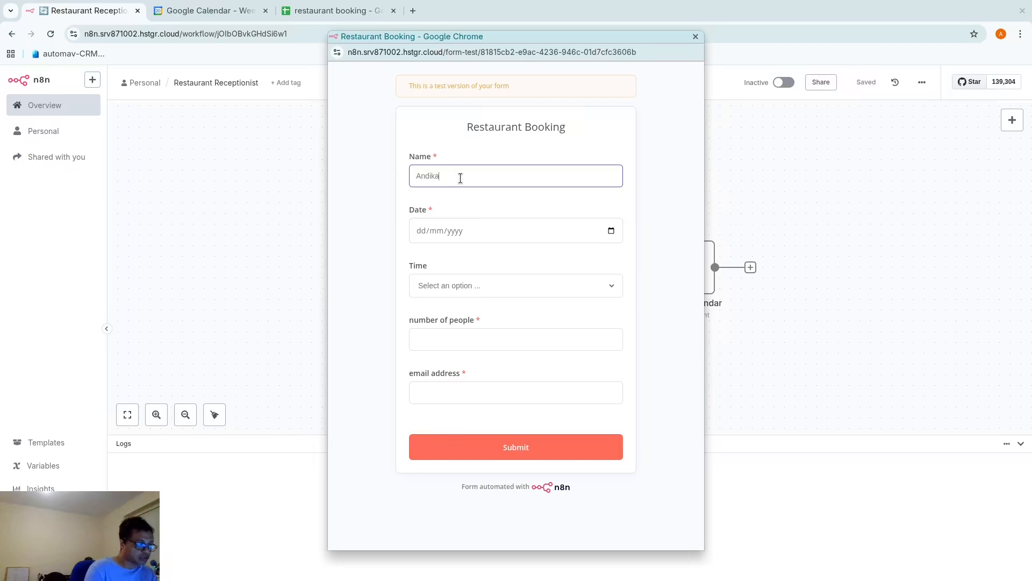
{"action": "left_click", "coordinate": [611, 231]}
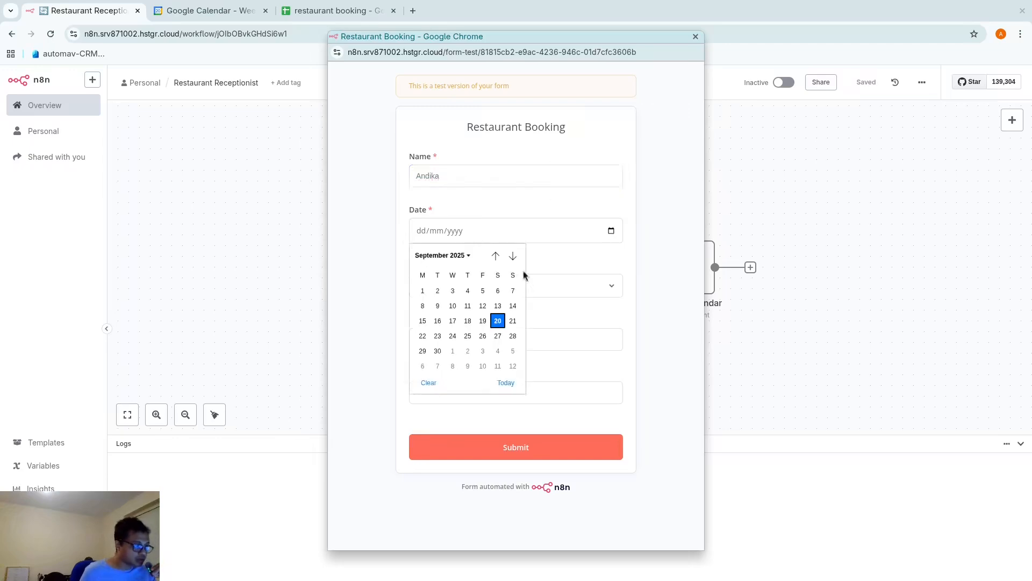
{"action": "left_click", "coordinate": [423, 356]}
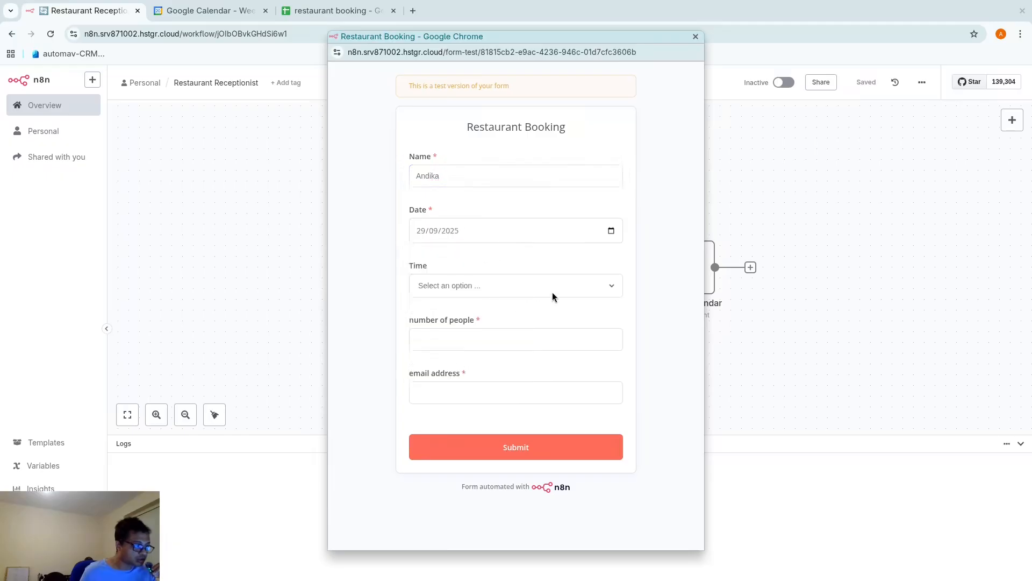
{"action": "left_click", "coordinate": [553, 292]}
{"action": "left_click", "coordinate": [471, 354]}
{"action": "left_click", "coordinate": [492, 340]}
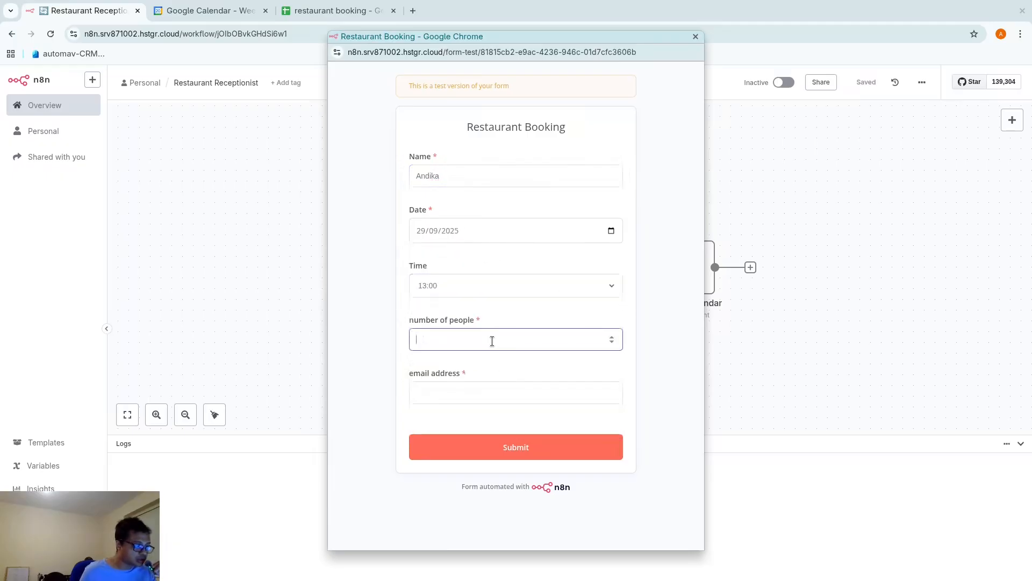
{"action": "left_click", "coordinate": [537, 386]}
{"action": "left_click", "coordinate": [536, 422]}
{"action": "left_click", "coordinate": [510, 439]}
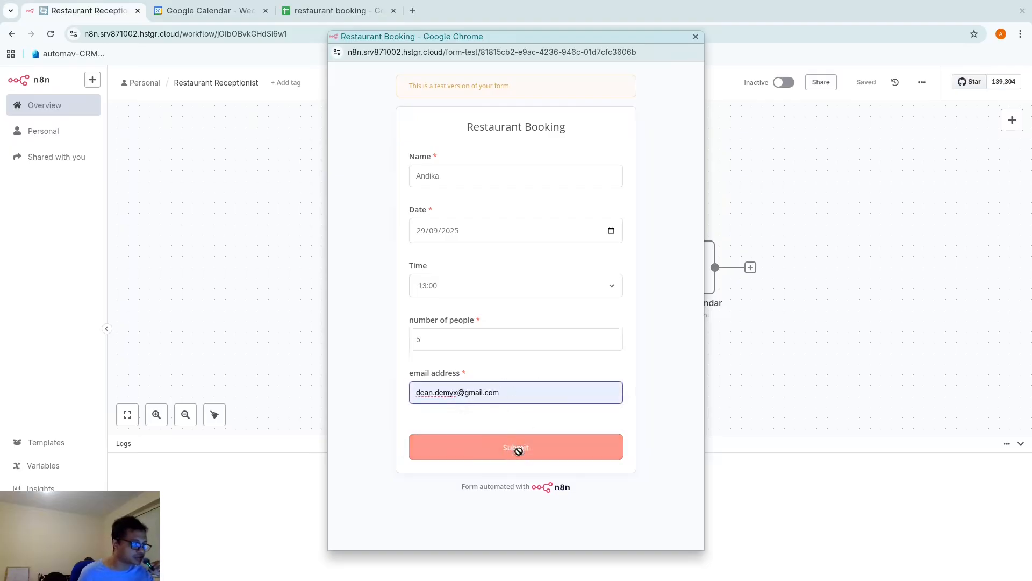
{"action": "left_click", "coordinate": [695, 37]}
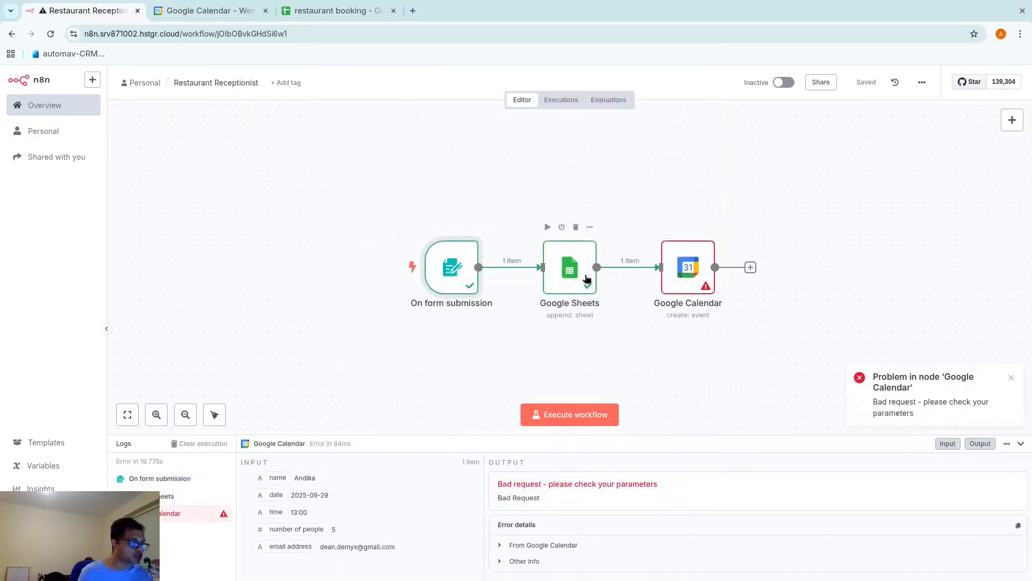
Set the Google Calendar event Start to the pasted date-time expression, giving 2025-09-29T11:00:00.000Z
{"action": "double_click", "coordinate": [688, 264]}
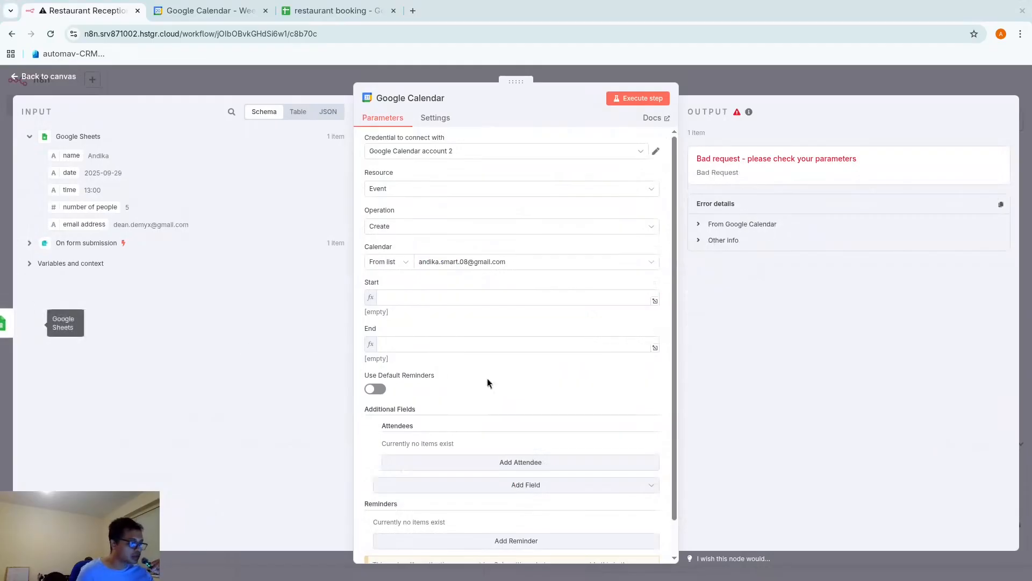
{"action": "right_click", "coordinate": [460, 297]}
{"action": "left_click", "coordinate": [481, 387]}
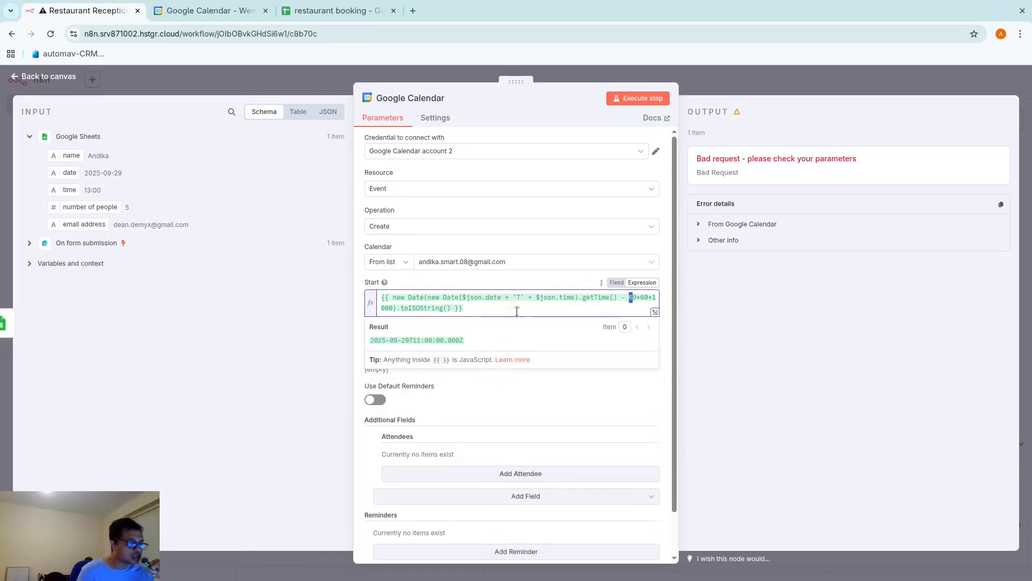
{"action": "left_click_drag", "start_coordinate": [501, 309], "coordinate": [369, 299]}
{"action": "left_click", "coordinate": [618, 297]}
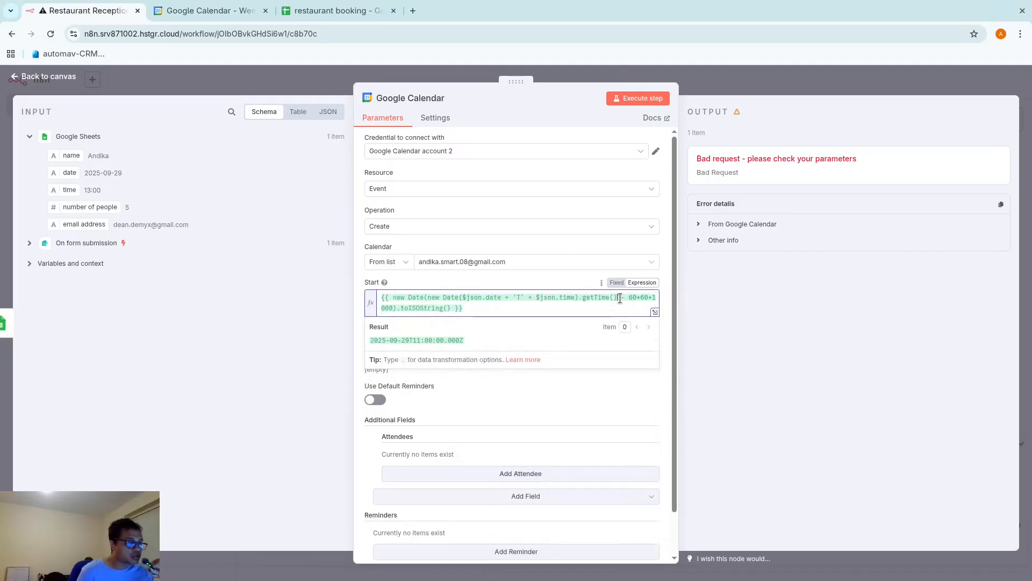
{"action": "left_click_drag", "start_coordinate": [620, 298], "coordinate": [455, 307]}
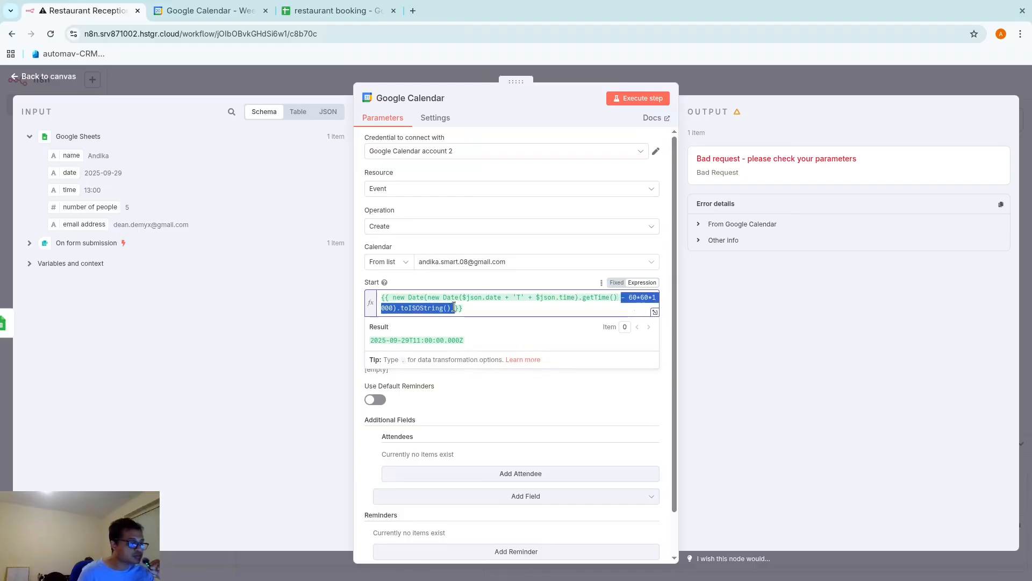
{"action": "left_click", "coordinate": [493, 301]}
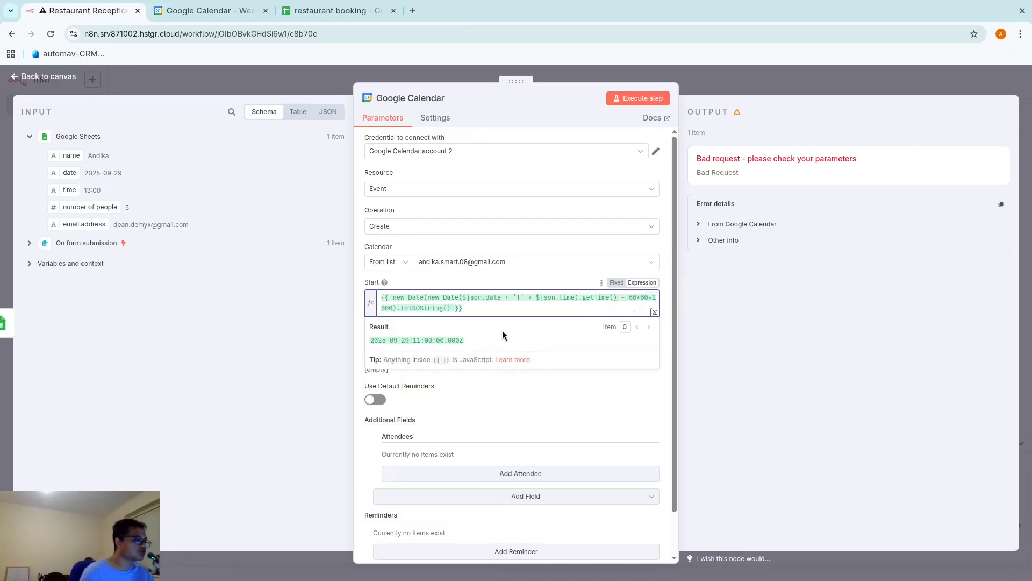
{"action": "left_click", "coordinate": [219, 404]}
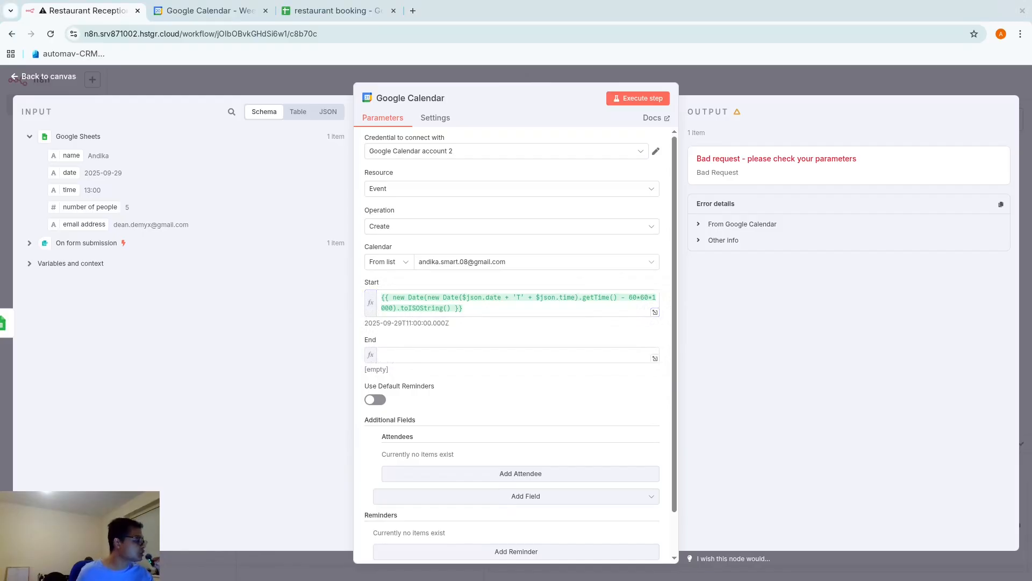
{"action": "left_click", "coordinate": [479, 355]}
Paste the date-time expression into the event End, giving 2025-09-29T13:00:00.000Z
{"action": "right_click", "coordinate": [481, 356]}
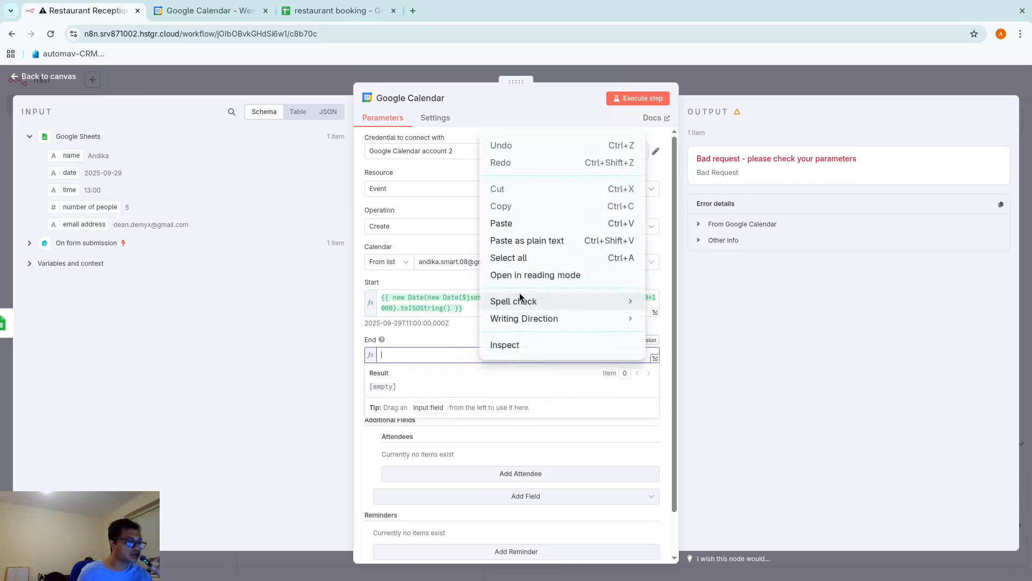
{"action": "left_click", "coordinate": [520, 223]}
{"action": "left_click", "coordinate": [579, 453]}
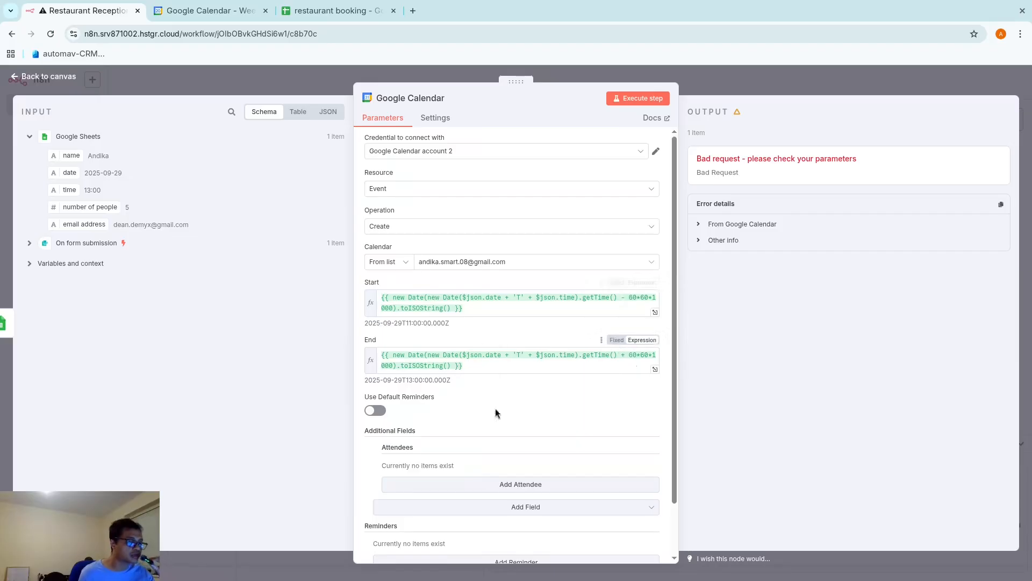
Add an attendee filled from the form's email address field
{"action": "scroll", "coordinate": [485, 453], "scroll_direction": "down", "scroll_amount": 2}
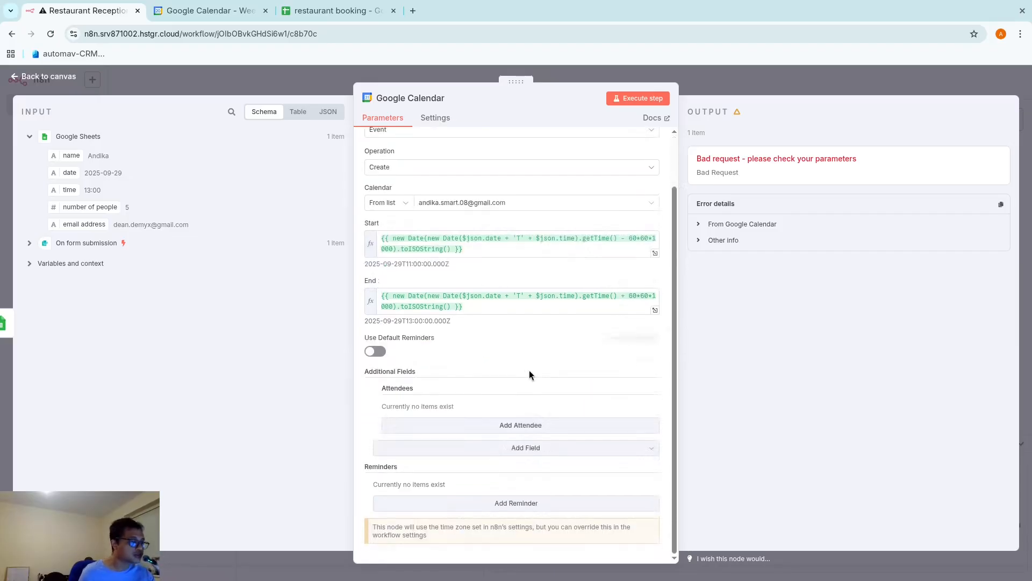
{"action": "left_click", "coordinate": [474, 425]}
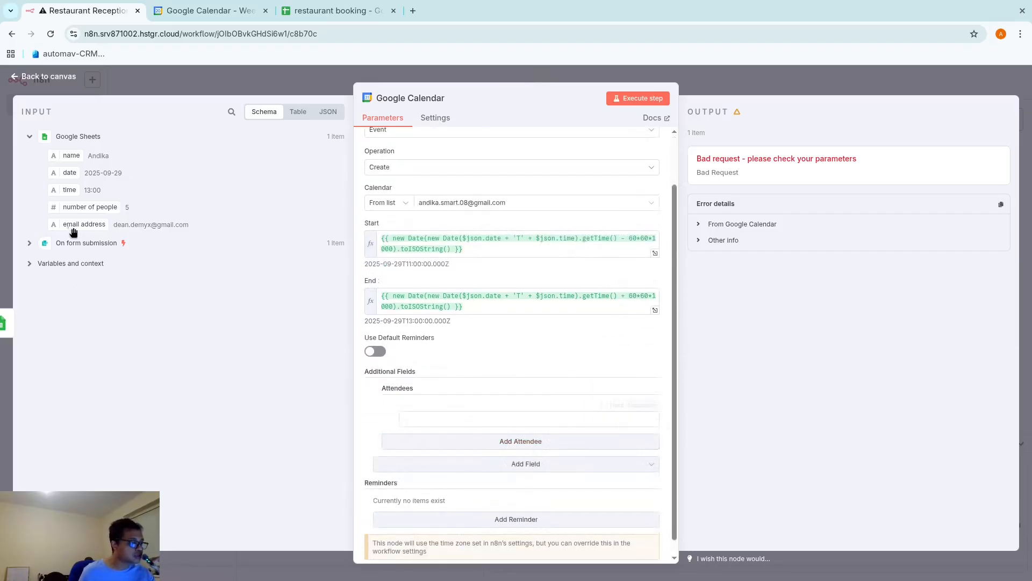
{"action": "left_click_drag", "start_coordinate": [70, 224], "coordinate": [463, 420]}
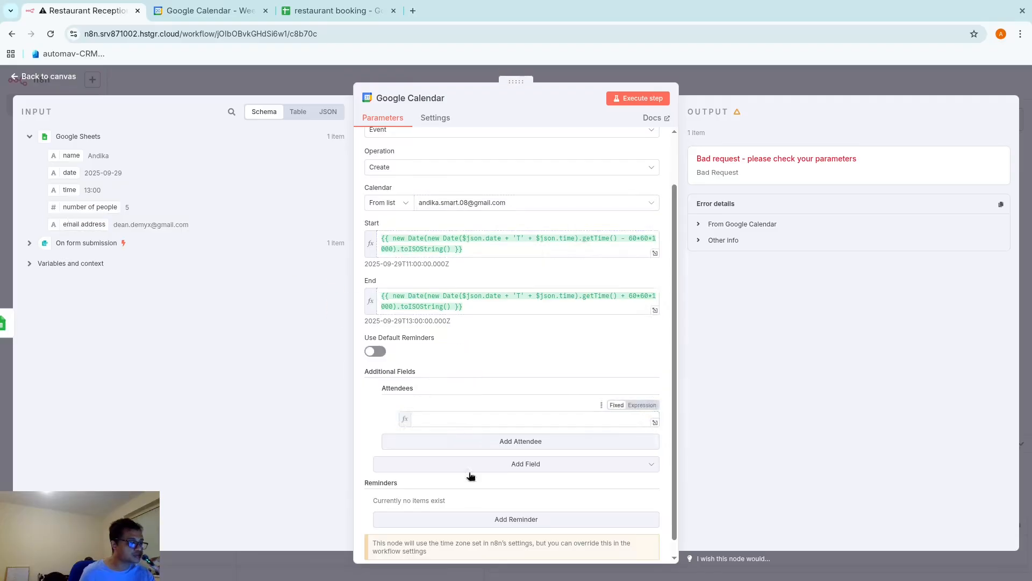
{"action": "left_click", "coordinate": [375, 430]}
Add a Description field to the Google Calendar event
{"action": "scroll", "coordinate": [511, 468], "scroll_direction": "down", "scroll_amount": 1}
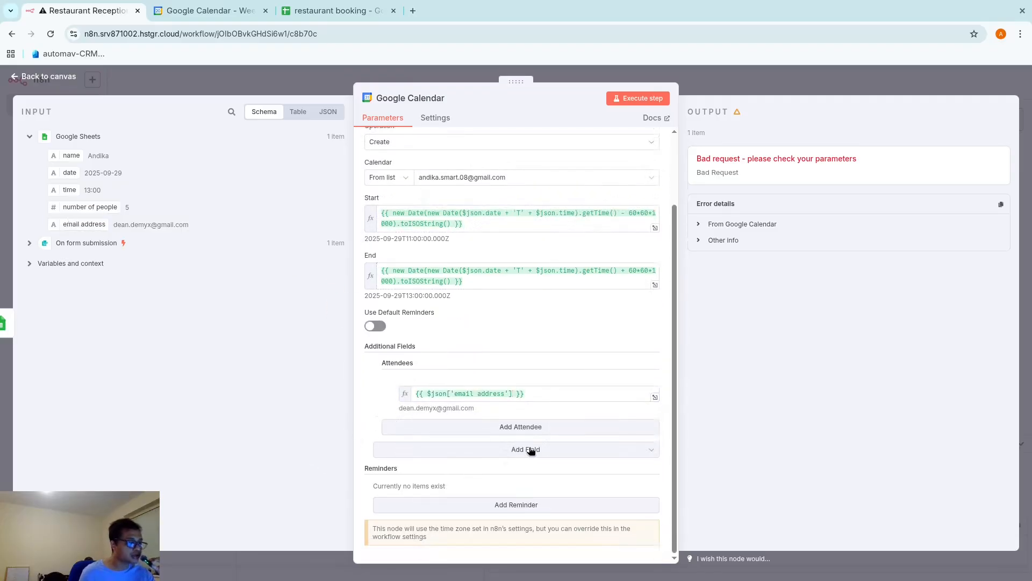
{"action": "left_click", "coordinate": [528, 449]}
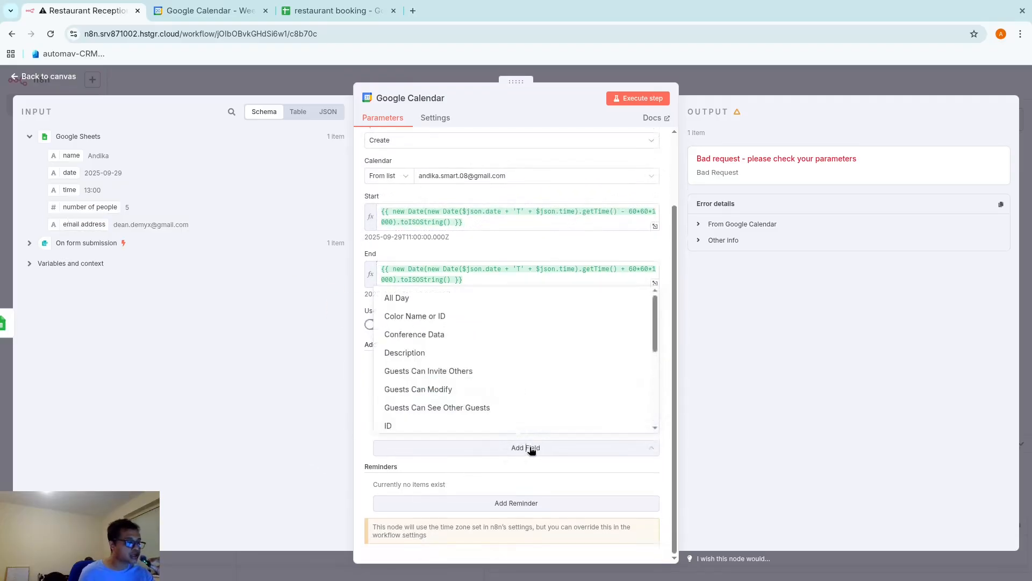
{"action": "left_click", "coordinate": [465, 353]}
{"action": "left_click", "coordinate": [68, 141]}
Set the Description to the form's Name followed by 's restaurant booking
{"action": "left_click", "coordinate": [64, 155]}
{"action": "left_click_drag", "start_coordinate": [70, 176], "coordinate": [441, 463]}
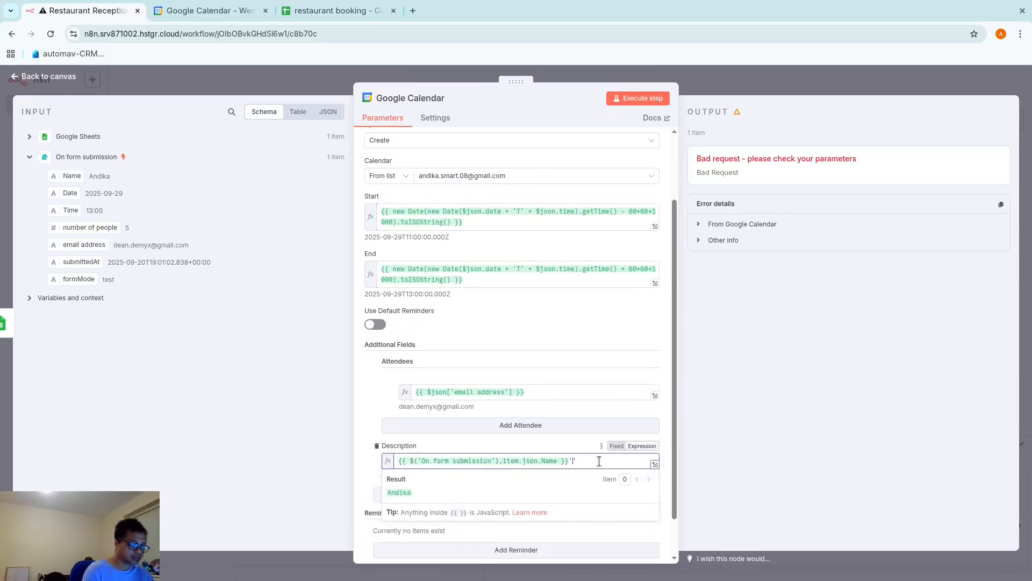
{"action": "type", "text": "'s r"}
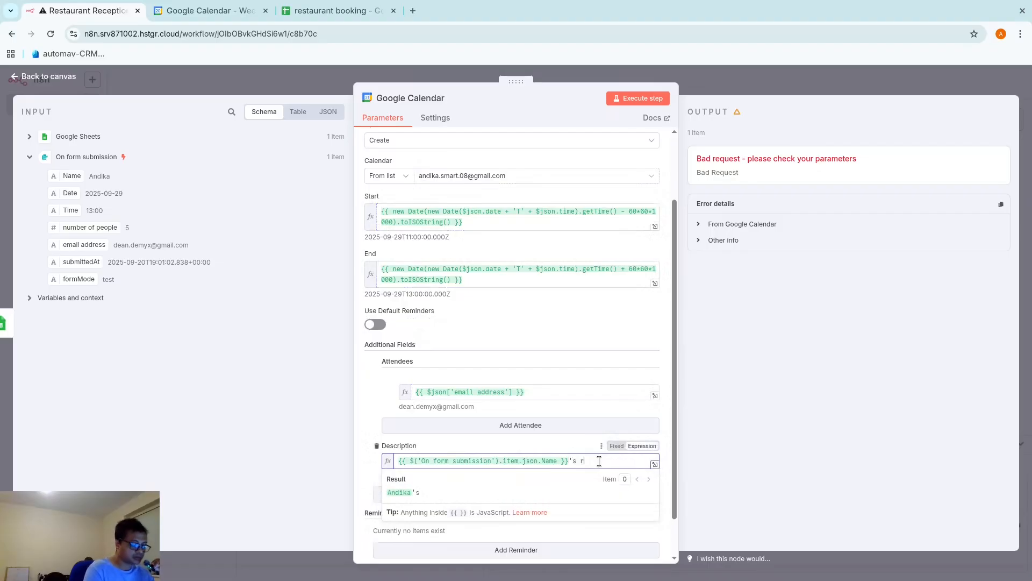
{"action": "type", "text": "estaurant booking"}
{"action": "key", "text": "ctrl+a"}
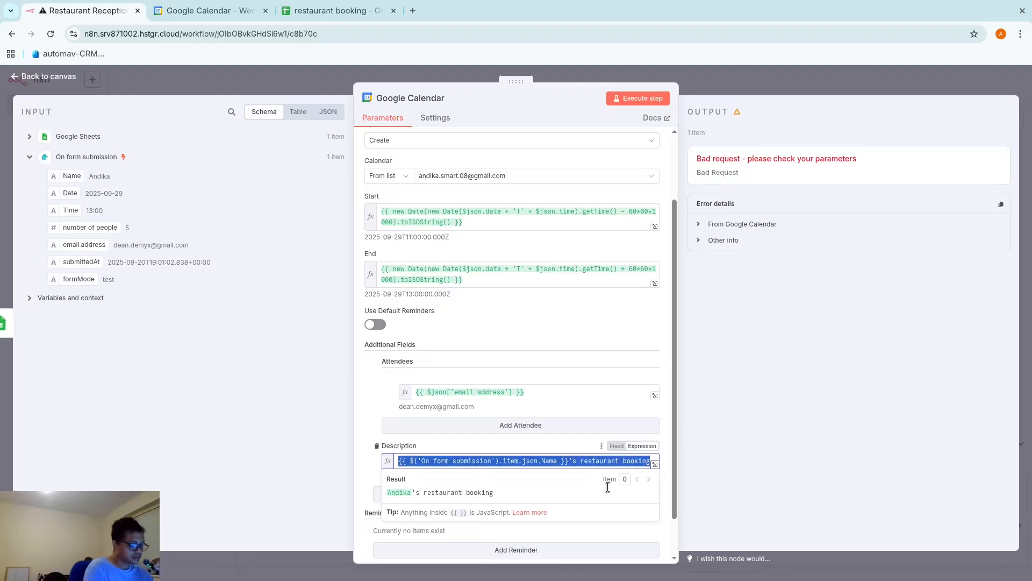
{"action": "type", "text": "{{ new Date(new Date($json.date + 'T' + $json.time).getTime() + 60*60*1000).toISOString() }}"}
{"action": "key", "text": "ctrl+z"}
{"action": "key", "text": "ctrl+c"}
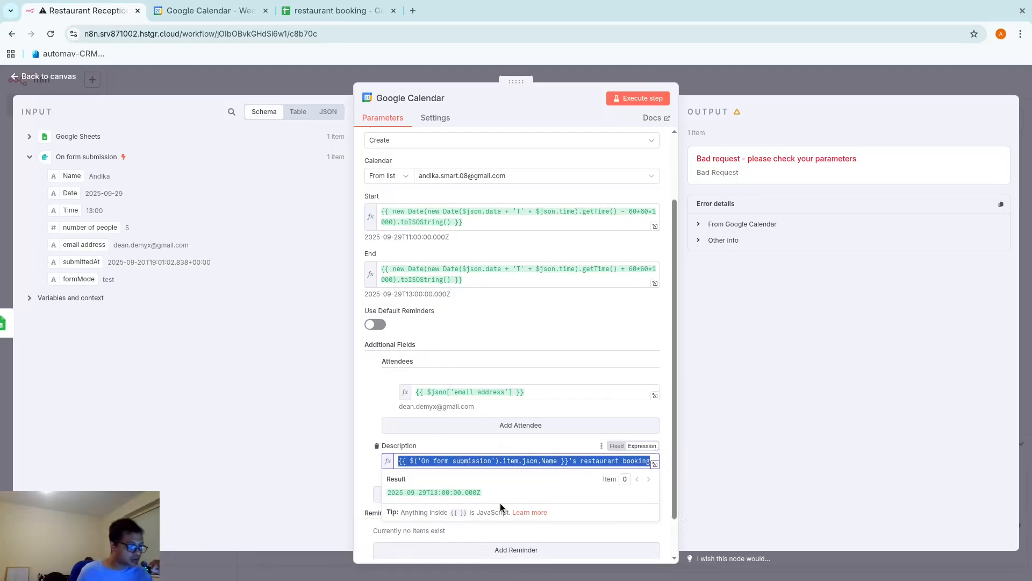
{"action": "left_click", "coordinate": [370, 478]}
Add a Summary field with the same name-based booking title and test the Calendar step
{"action": "left_click", "coordinate": [453, 499]}
{"action": "scroll", "coordinate": [467, 454], "scroll_direction": "down", "scroll_amount": 3}
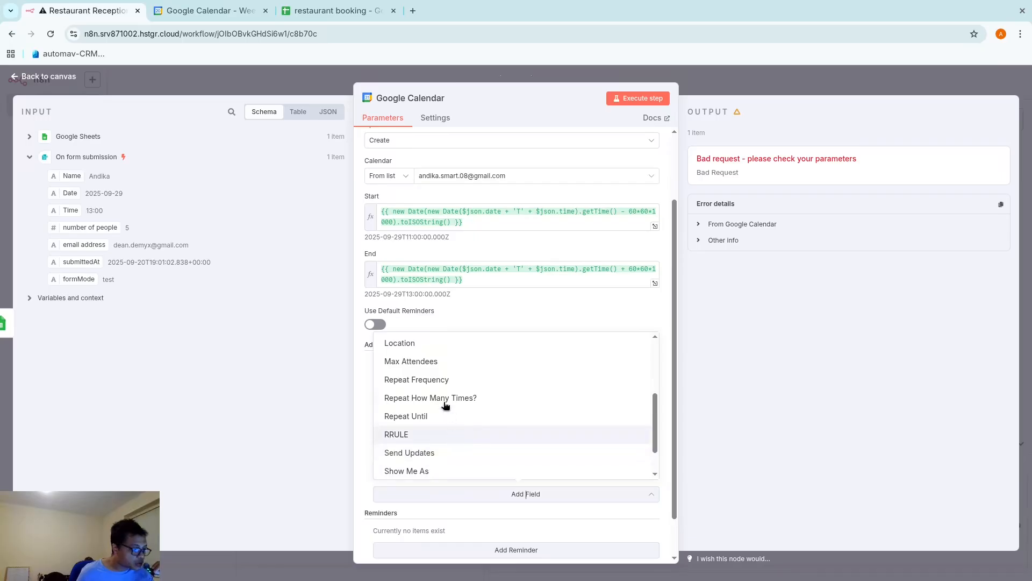
{"action": "scroll", "coordinate": [443, 453], "scroll_direction": "down", "scroll_amount": 2}
{"action": "left_click", "coordinate": [442, 453]}
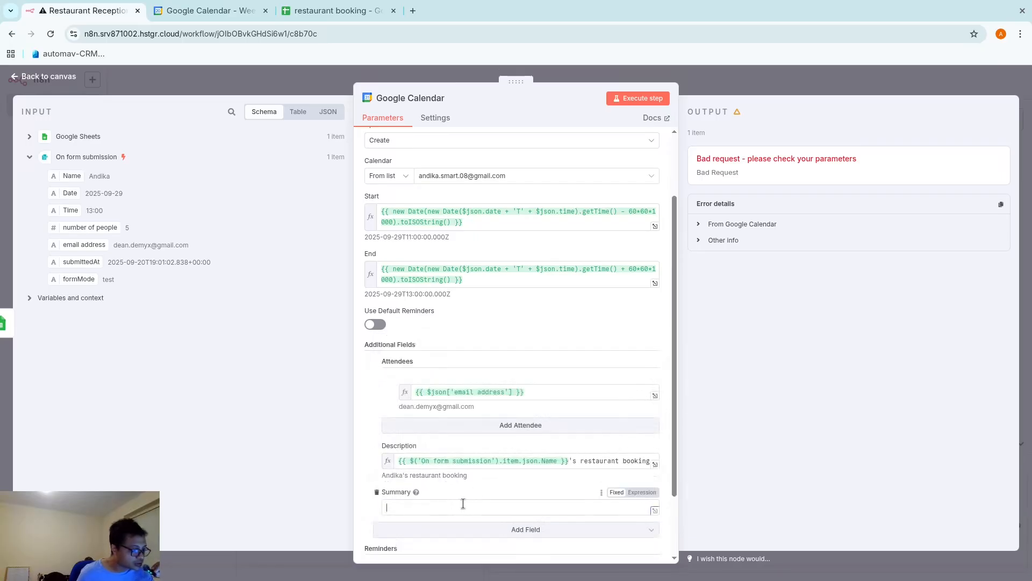
{"action": "right_click", "coordinate": [464, 506]}
{"action": "left_click", "coordinate": [499, 370]}
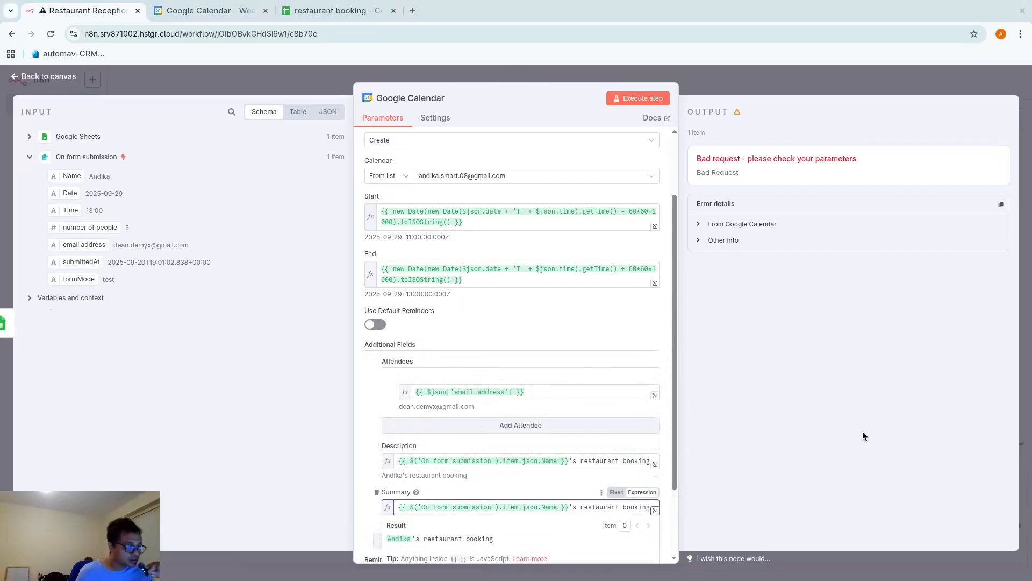
{"action": "scroll", "coordinate": [498, 455], "scroll_direction": "down", "scroll_amount": 2}
{"action": "left_click", "coordinate": [362, 411]}
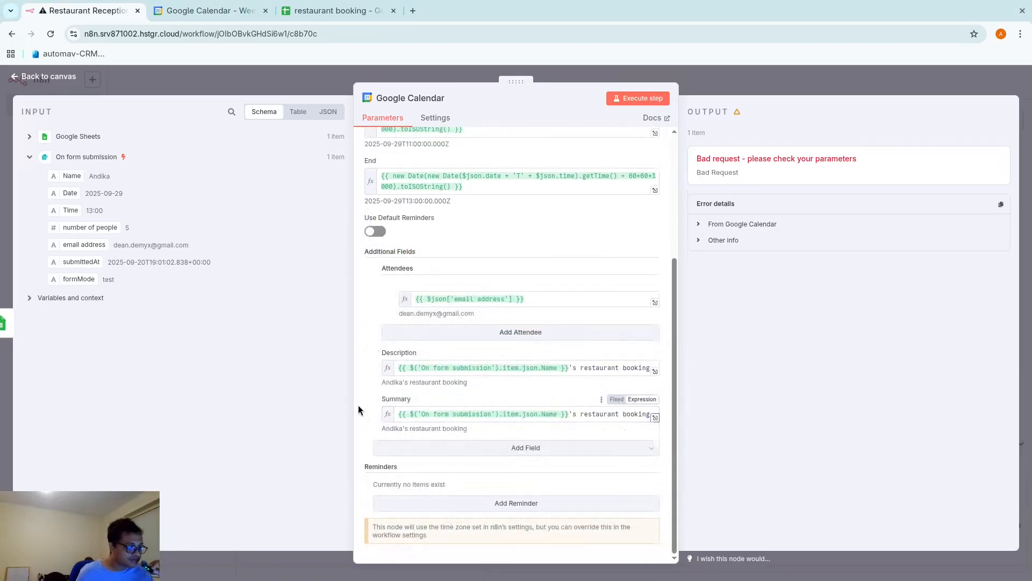
{"action": "left_click", "coordinate": [624, 99]}
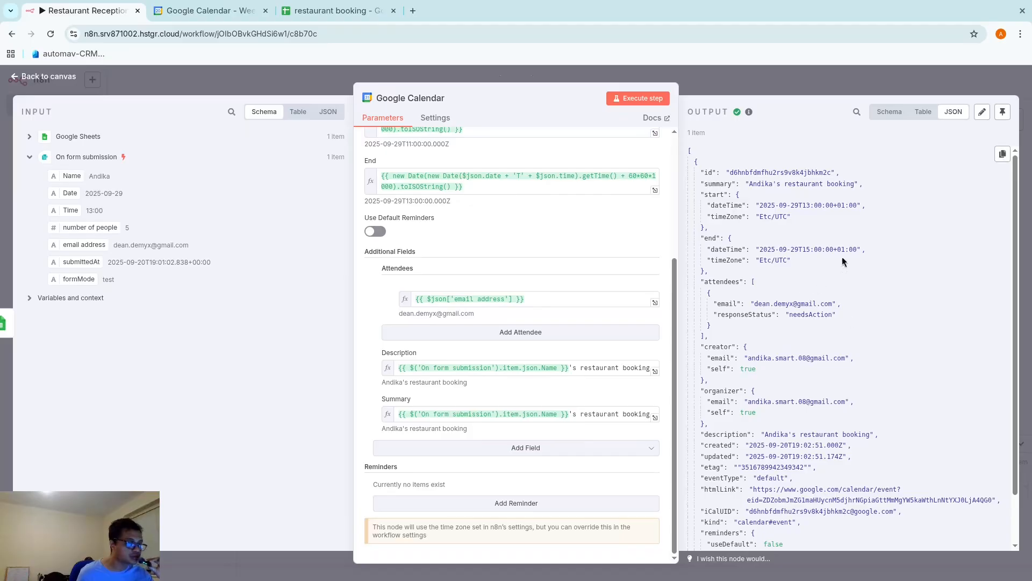
Open the newly created restaurant booking event in Google Calendar
{"action": "left_click", "coordinate": [209, 11]}
{"action": "double_click", "coordinate": [347, 317]}
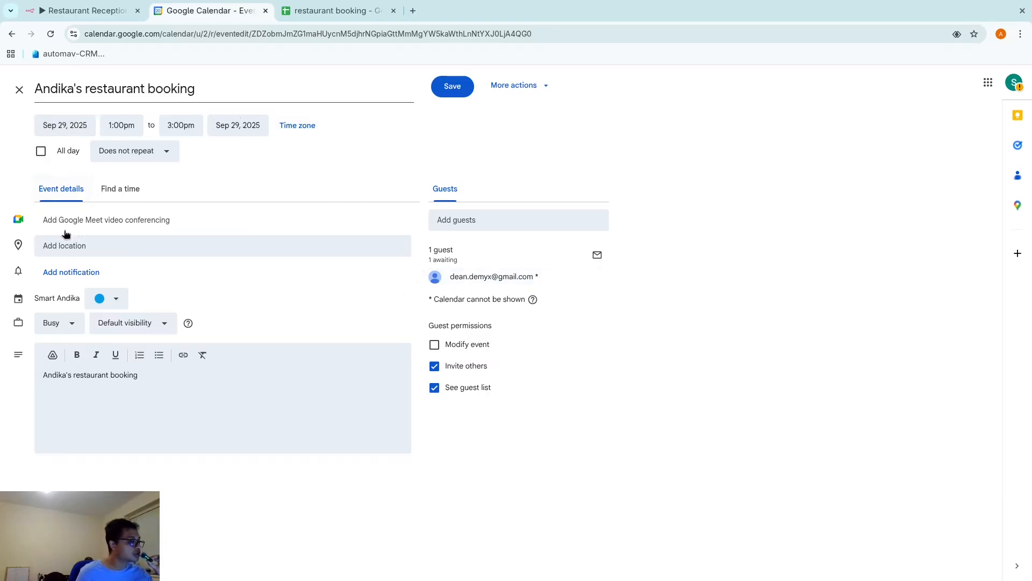
Return to the n8n canvas and save the Restaurant Receptionist workflow
{"action": "left_click", "coordinate": [74, 8]}
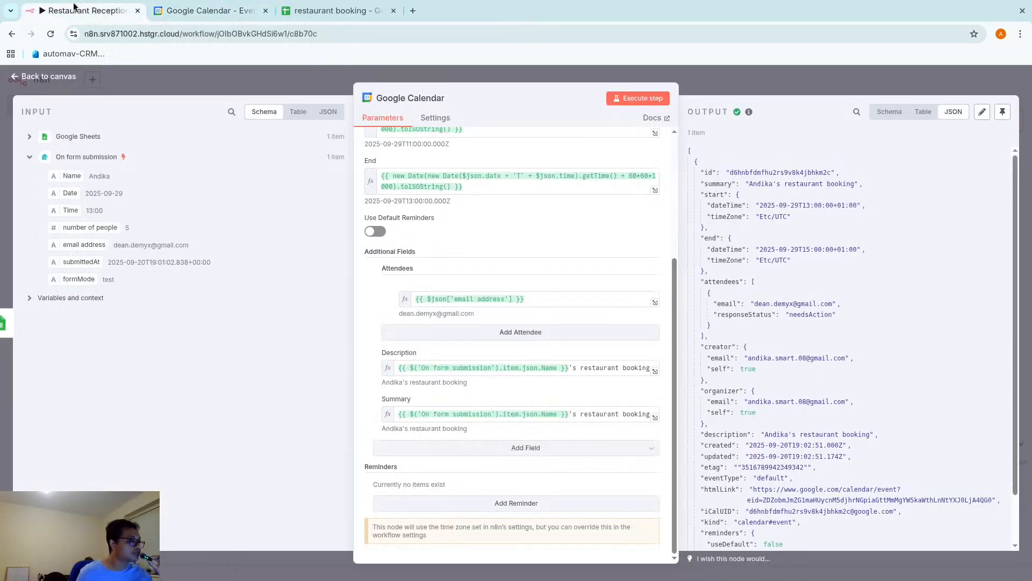
{"action": "left_click", "coordinate": [485, 68]}
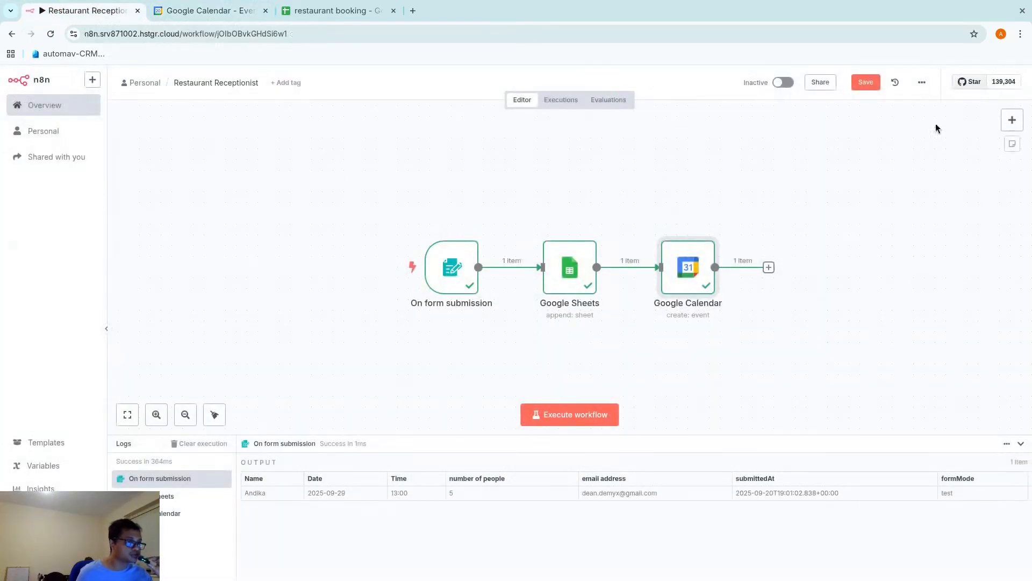
{"action": "left_click", "coordinate": [870, 83]}
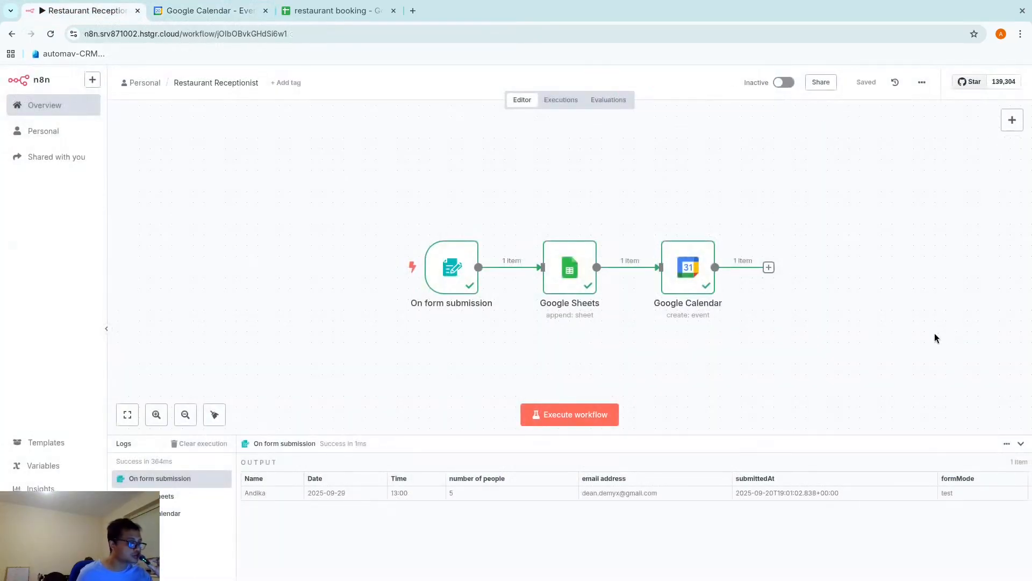